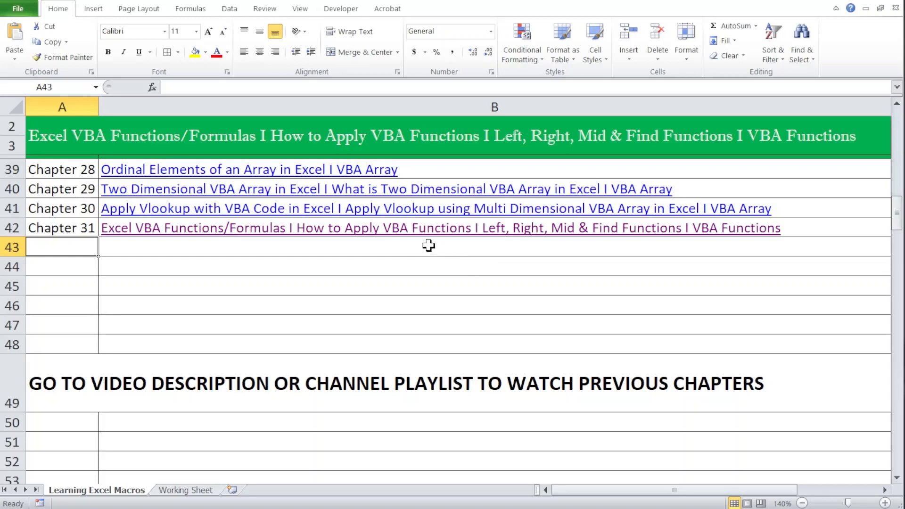
# Follow the Chapter 31 link to reach the Working Sheet with the full-names table
pyautogui.click(398, 231)
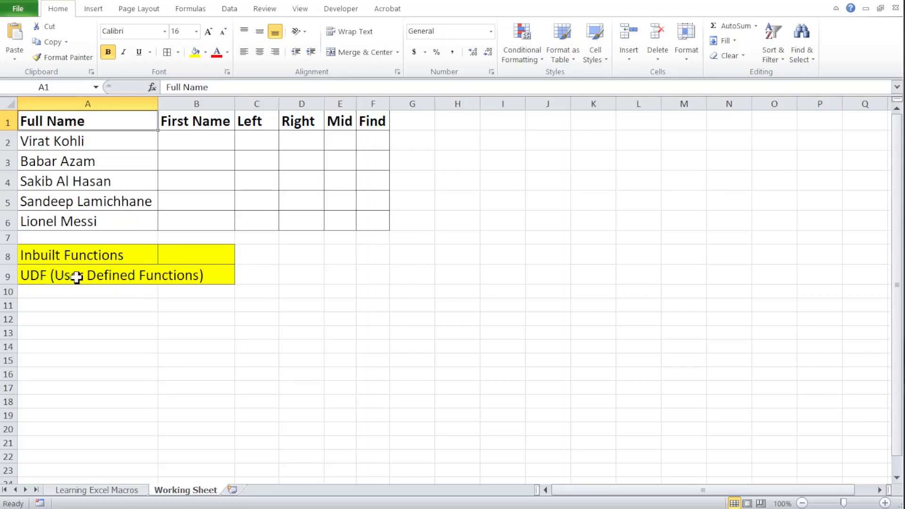
pyautogui.click(45, 257)
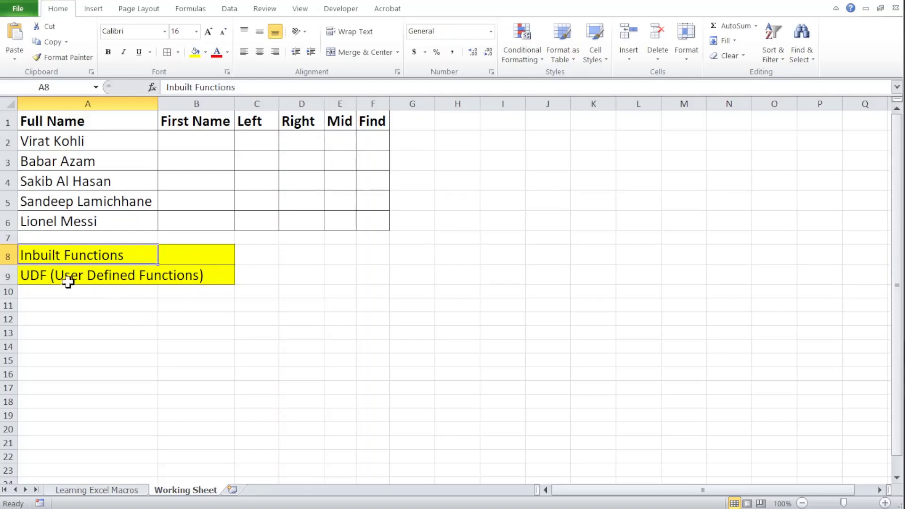
pyautogui.click(43, 276)
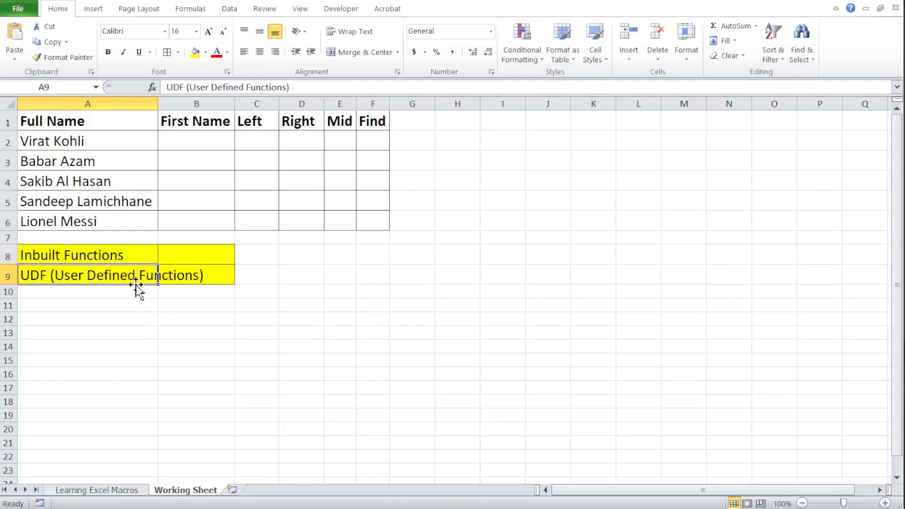
pyautogui.click(69, 304)
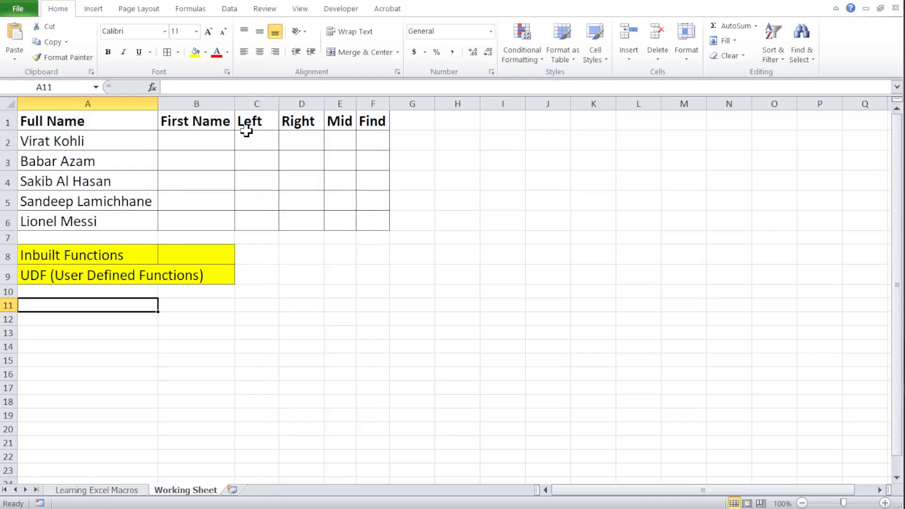
# Enter =LEFT(A2,5) in C2 and fill it down to C6, giving Virat, Babar, Sakib, Sande, Lione
pyautogui.click(251, 138)
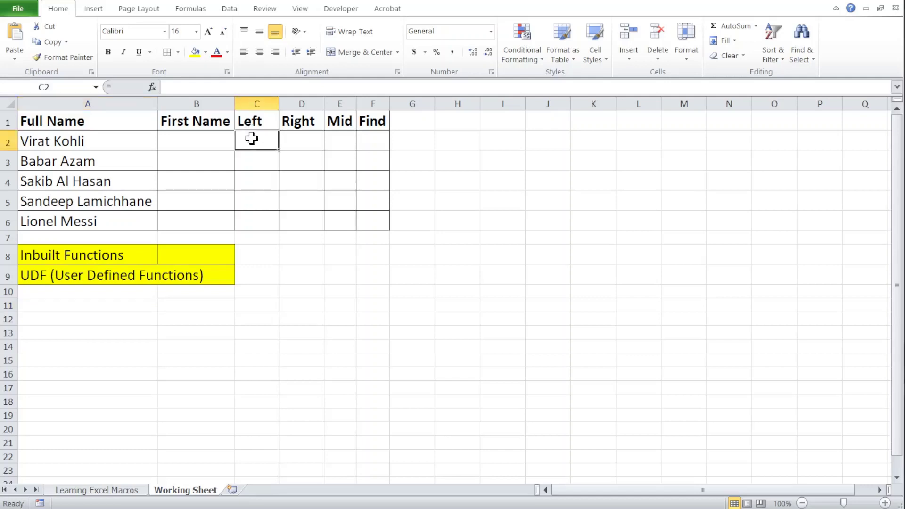
pyautogui.write('=')
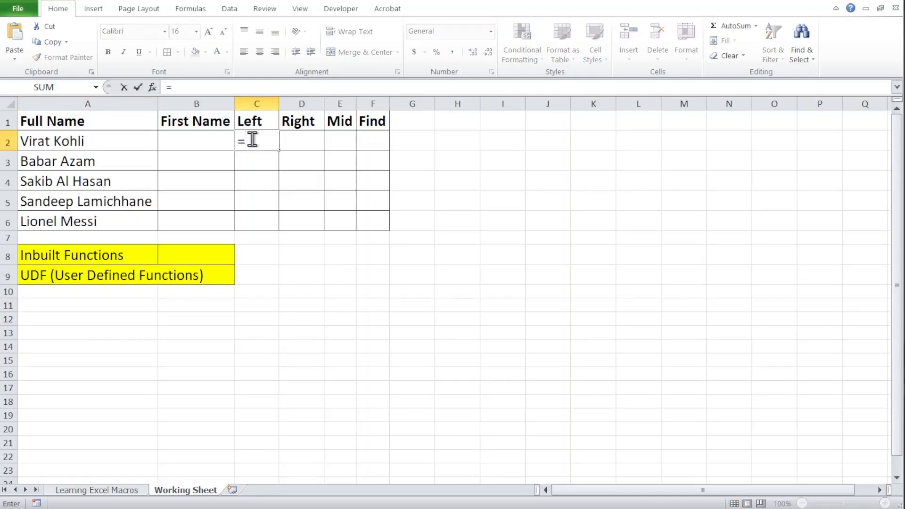
pyautogui.write('lef')
pyautogui.press('Tab')
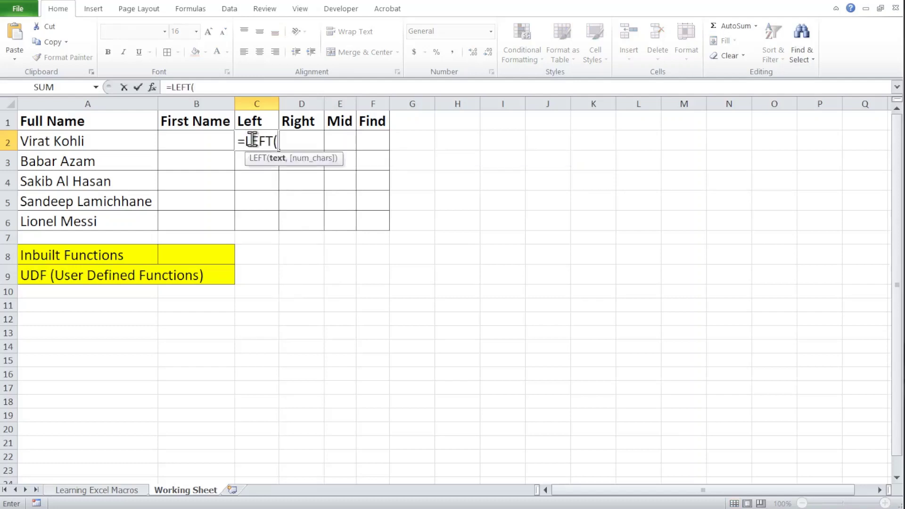
pyautogui.click(71, 140)
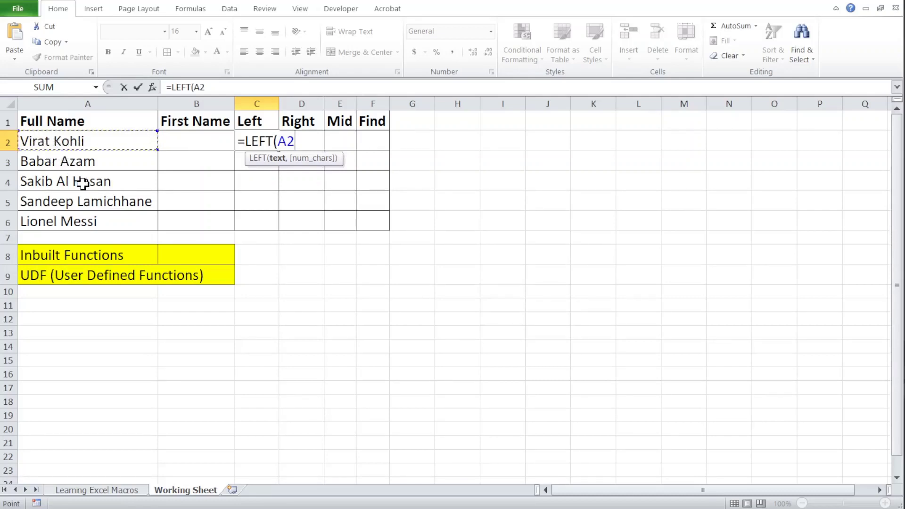
pyautogui.write(',')
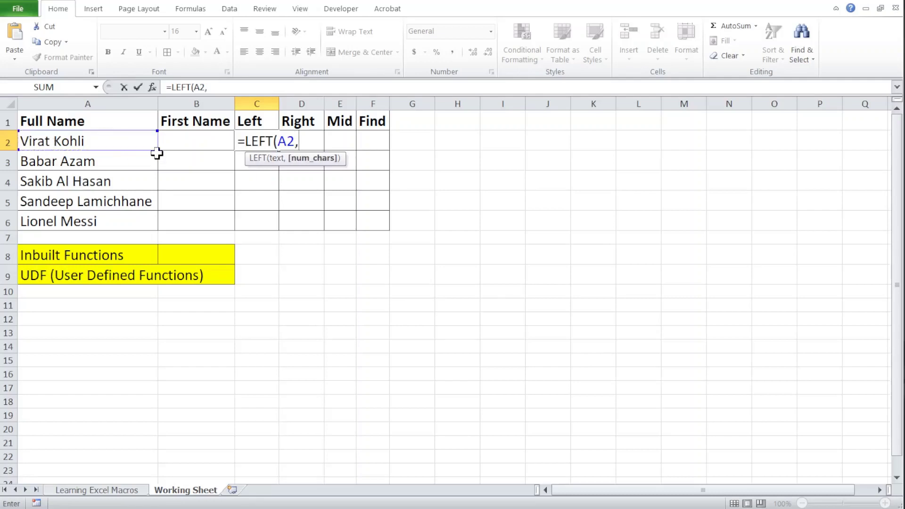
pyautogui.write('5')
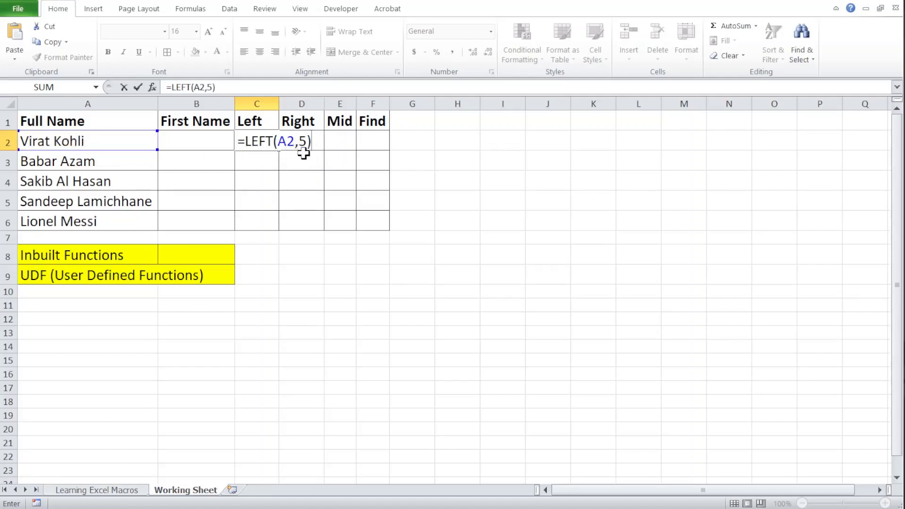
pyautogui.press('Return')
pyautogui.press('Up')
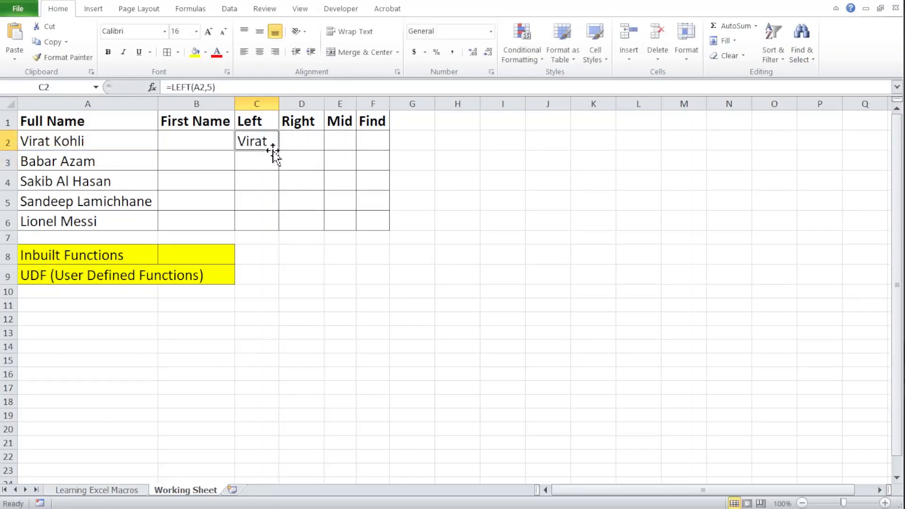
pyautogui.doubleClick(280, 152)
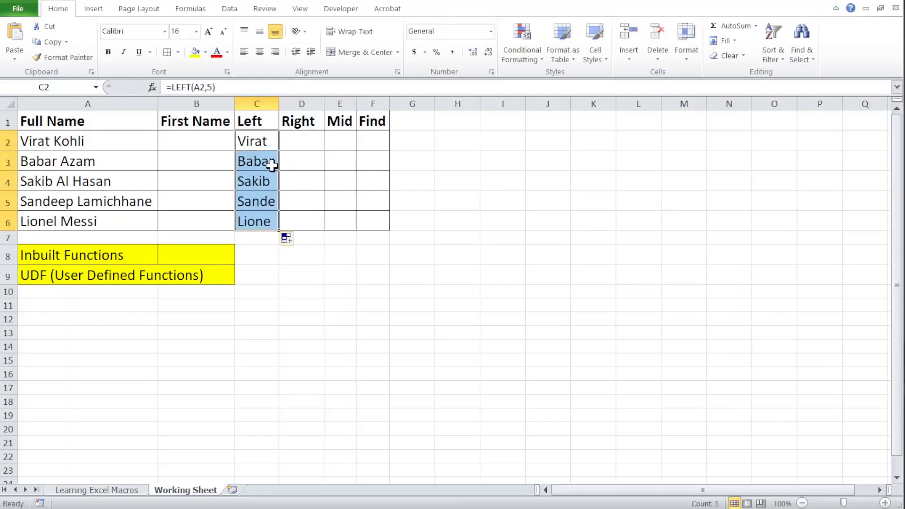
pyautogui.click(299, 137)
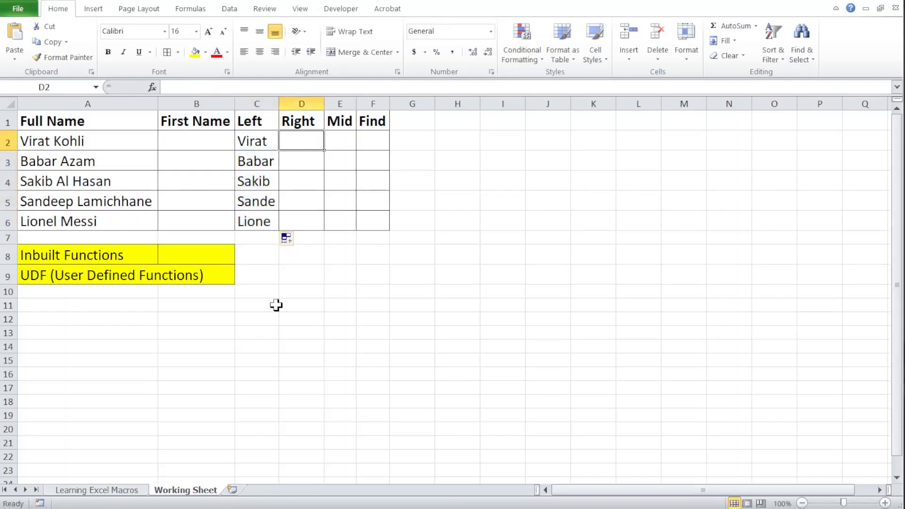
# Enter =RIGHT(A2,4) in D2 and fill it down to D6, giving ohli, Azam, asan, hane, essi
pyautogui.write('=ru')
pyautogui.press('BackSpace')
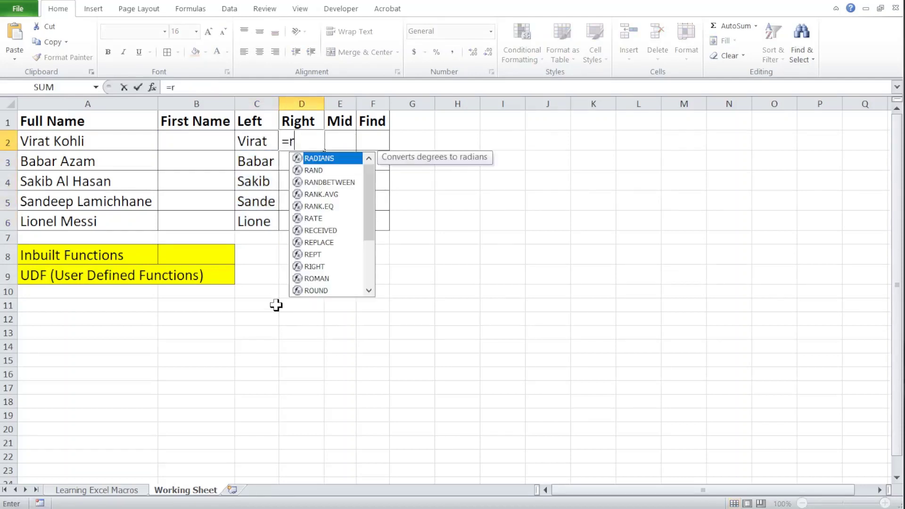
pyautogui.press('BackSpace')
pyautogui.write('right')
pyautogui.press('Tab')
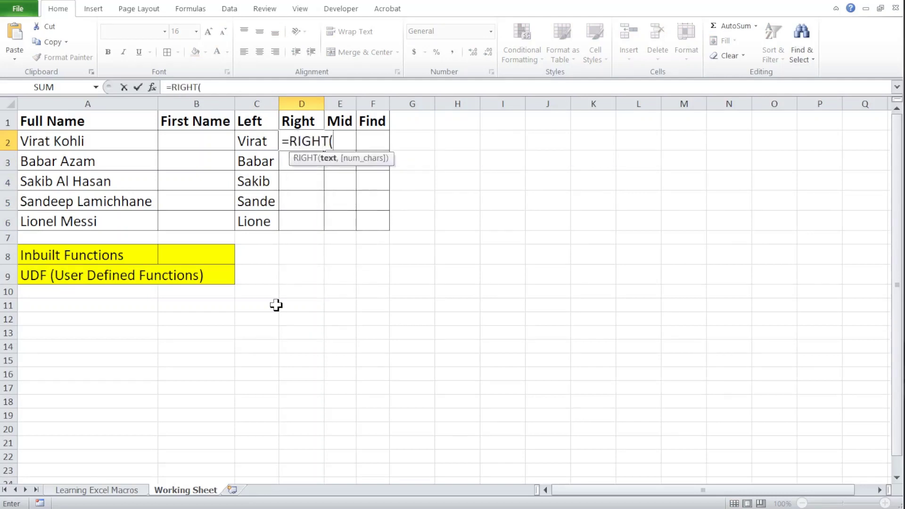
pyautogui.click(107, 142)
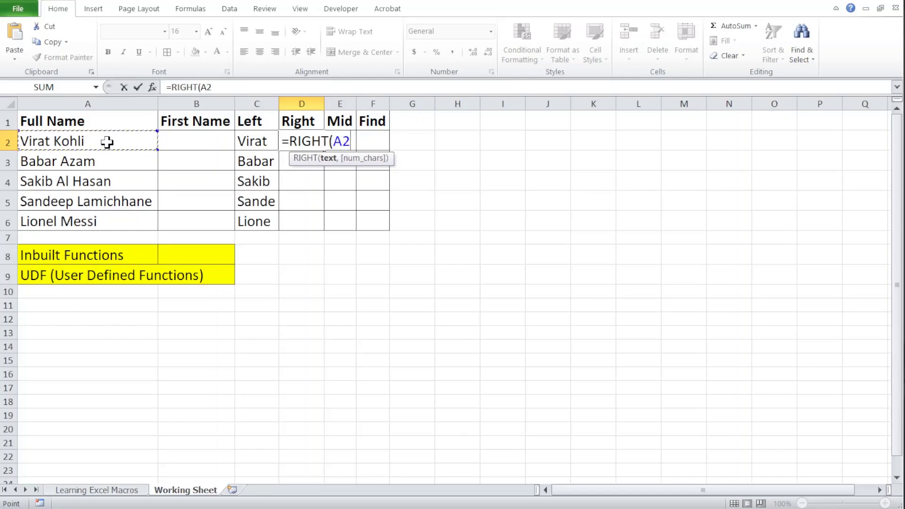
pyautogui.write(',5')
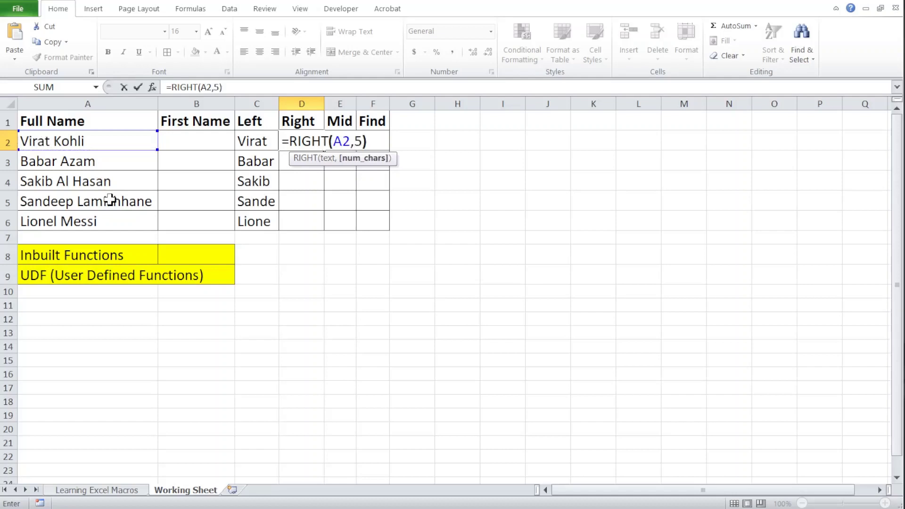
pyautogui.press('BackSpace')
pyautogui.press('BackSpace')
pyautogui.press('Return')
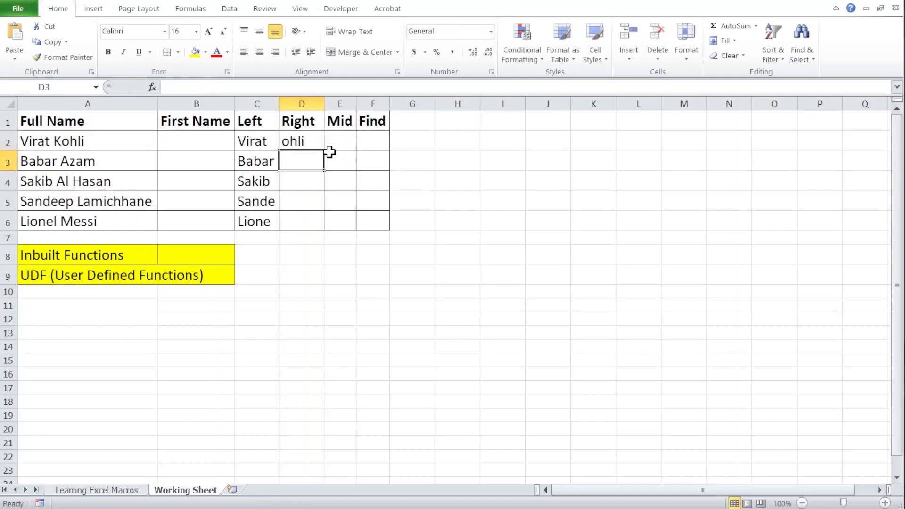
pyautogui.click(298, 144)
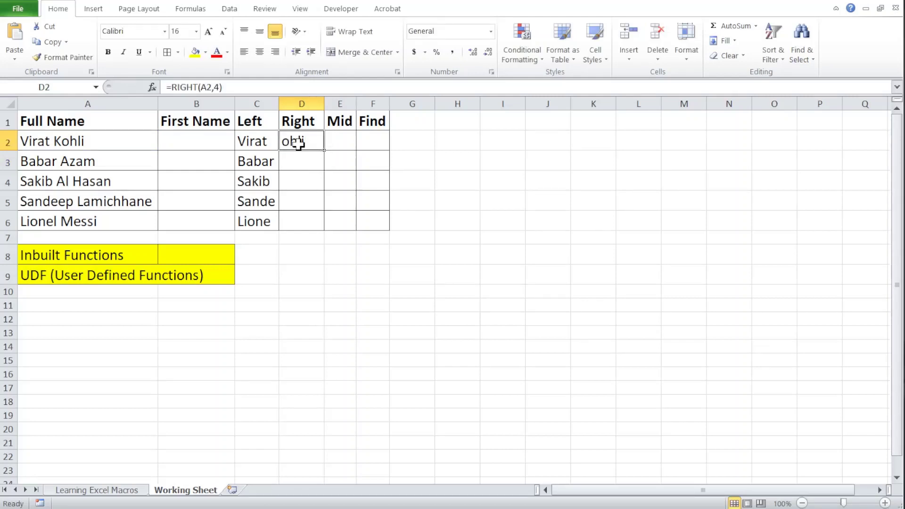
pyautogui.doubleClick(324, 150)
pyautogui.click(343, 136)
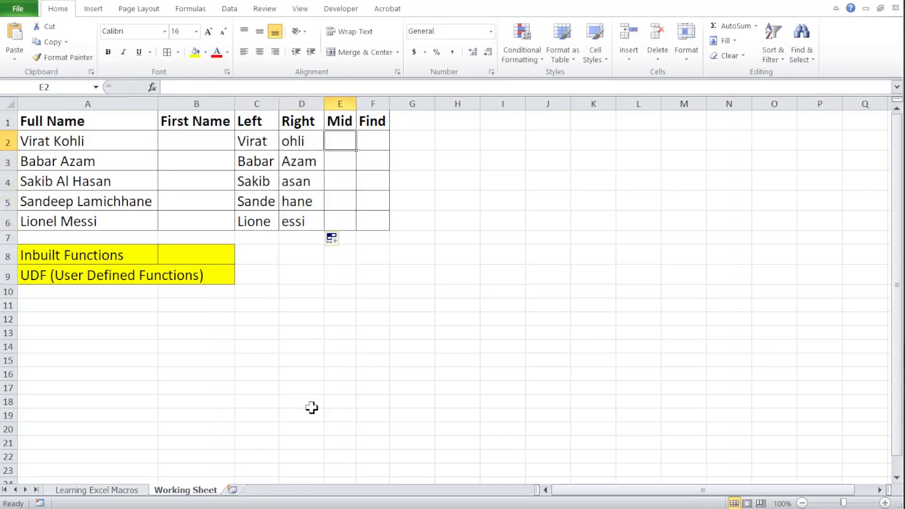
# Enter =MID(A2,3,2) in E2 and fill it down to E6, giving ra, ba, ki, nd, on
pyautogui.write('=mid')
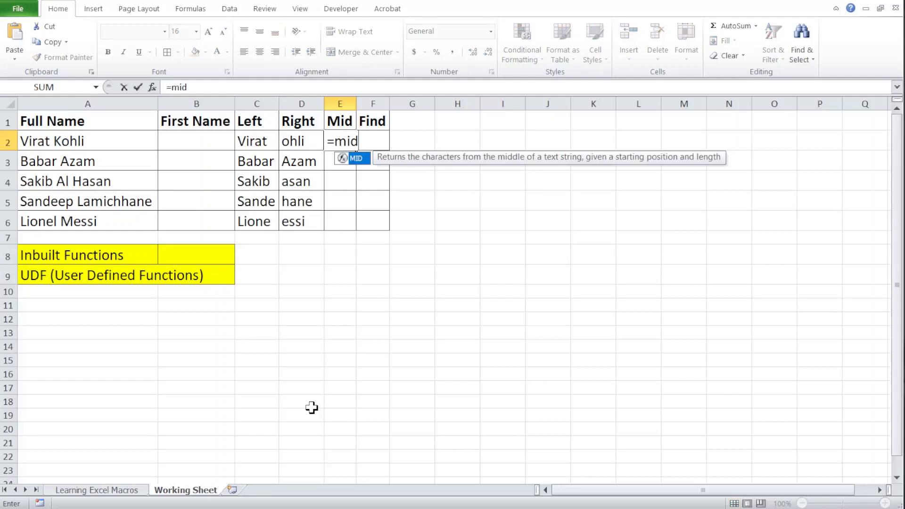
pyautogui.press('Tab')
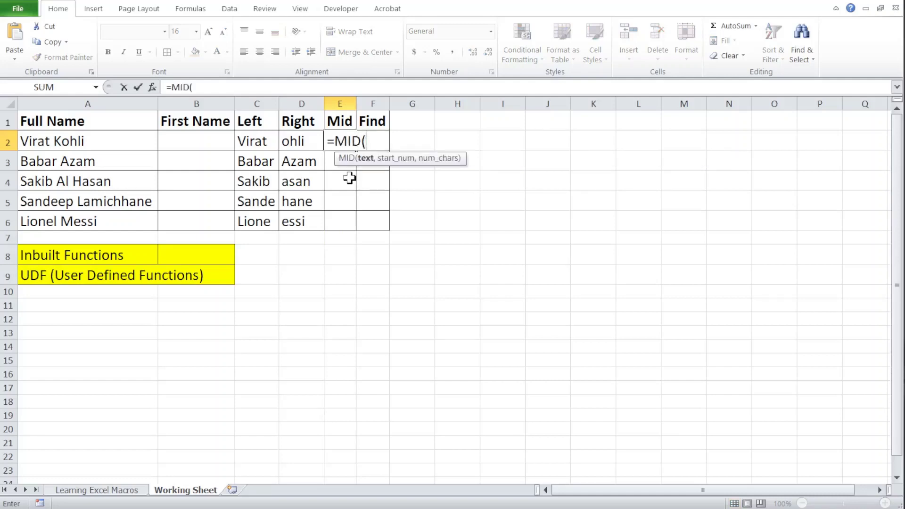
pyautogui.click(92, 141)
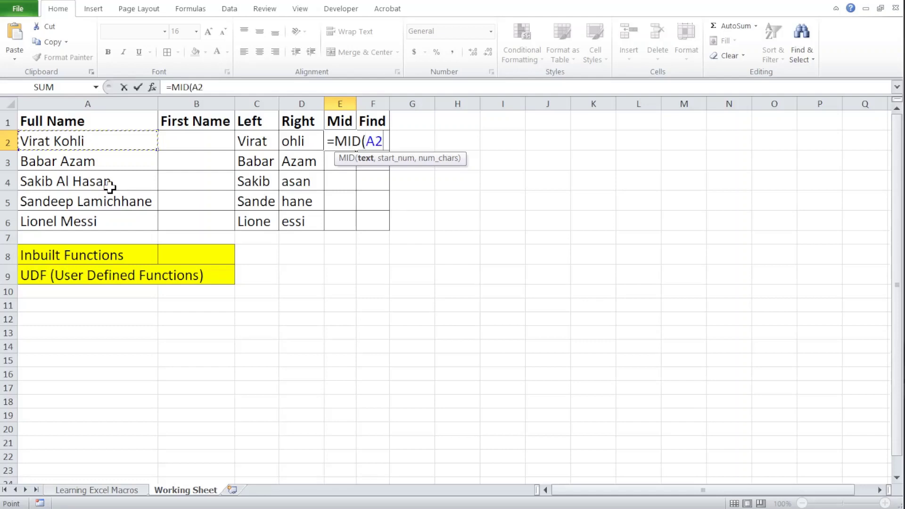
pyautogui.write(',')
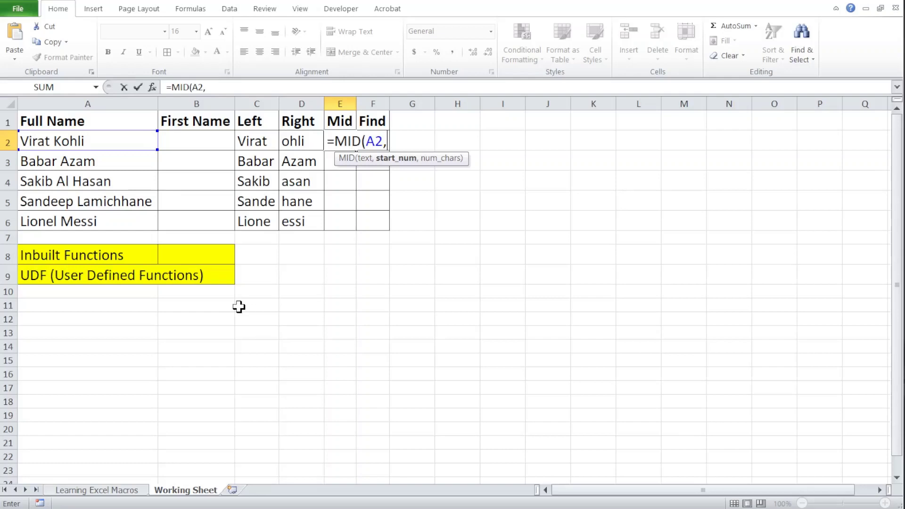
pyautogui.write('3')
pyautogui.write(',2')
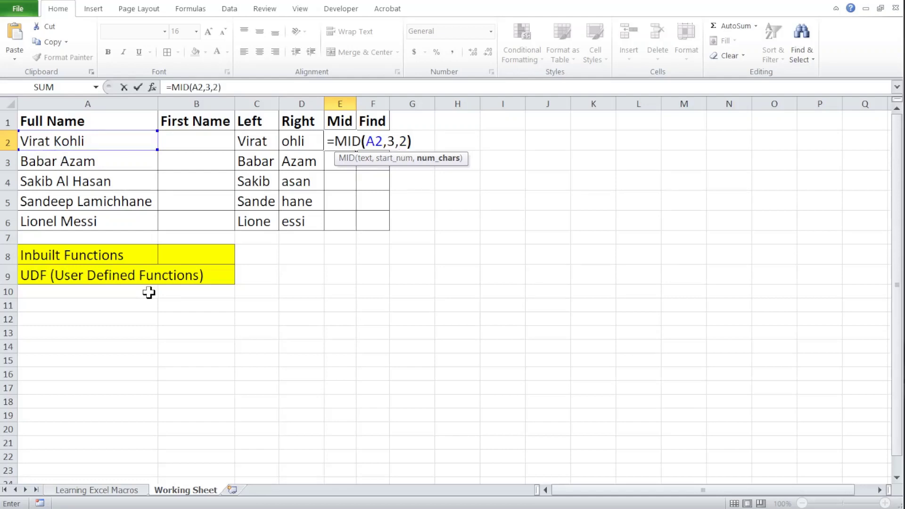
pyautogui.press('Return')
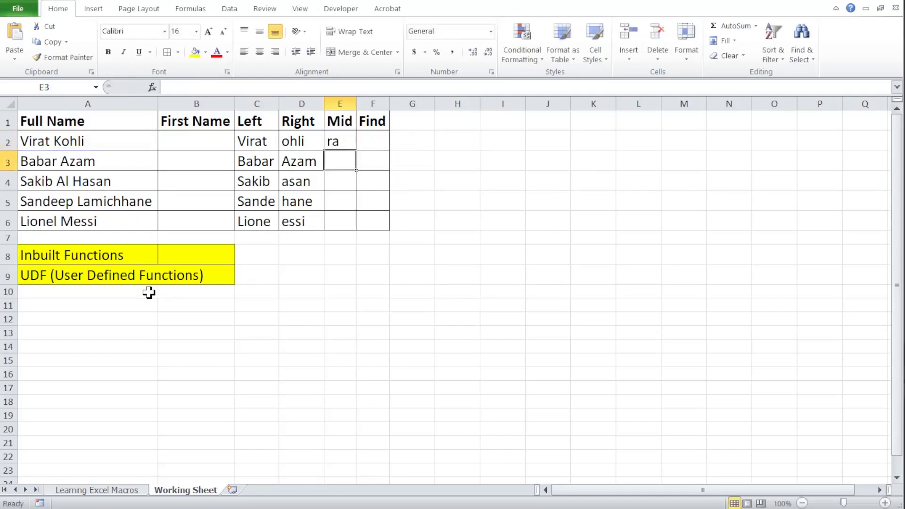
pyautogui.click(340, 141)
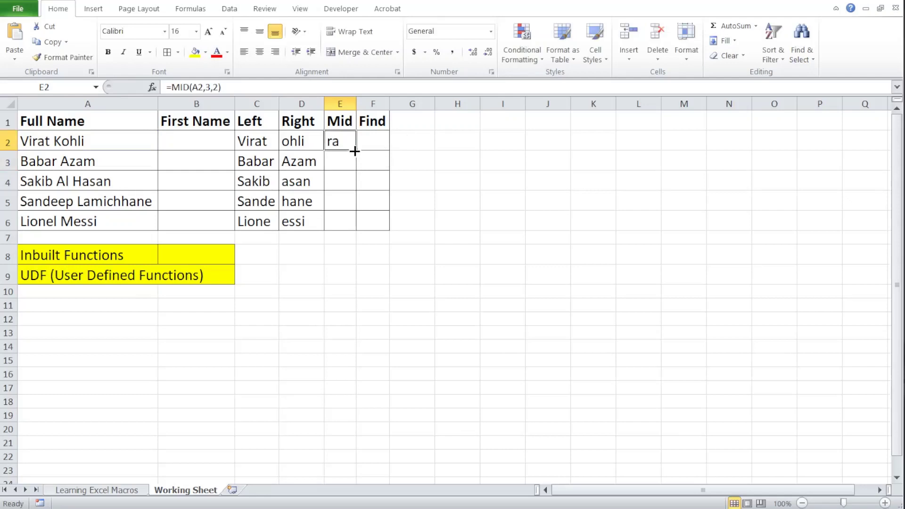
pyautogui.doubleClick(354, 151)
pyautogui.click(372, 139)
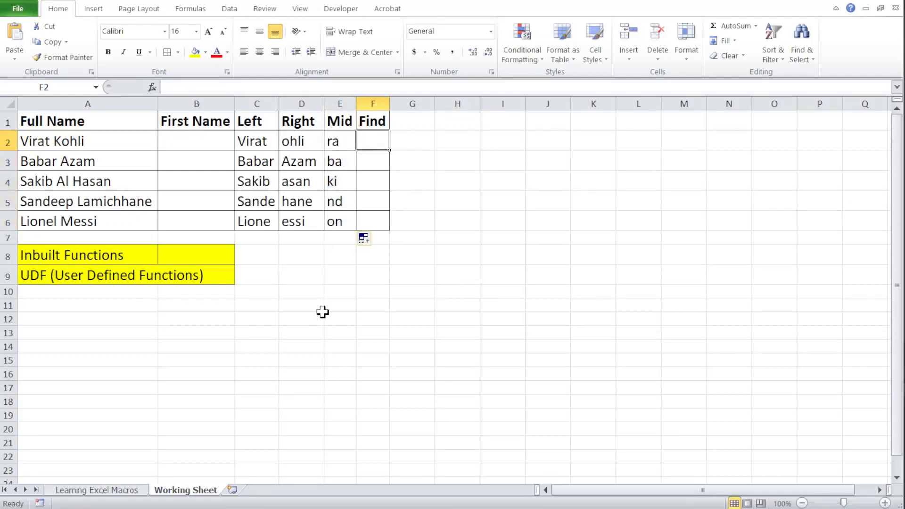
# Enter =FIND("a",A2,1) in F2, returning 4 for Virat Kohli
pyautogui.write('=find')
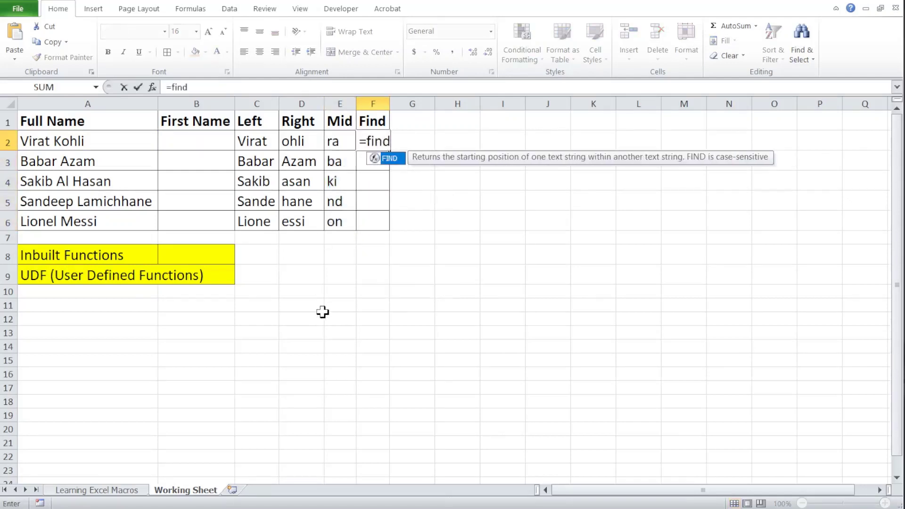
pyautogui.press('Tab')
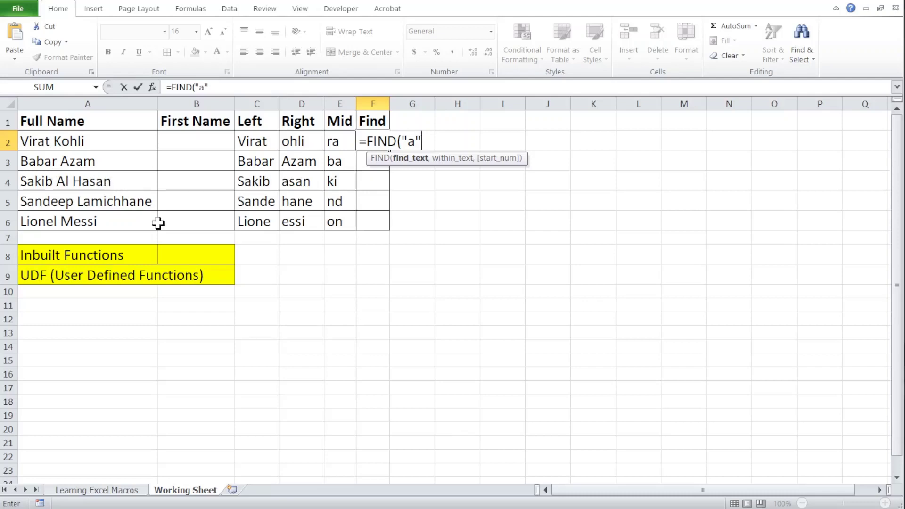
pyautogui.write(',')
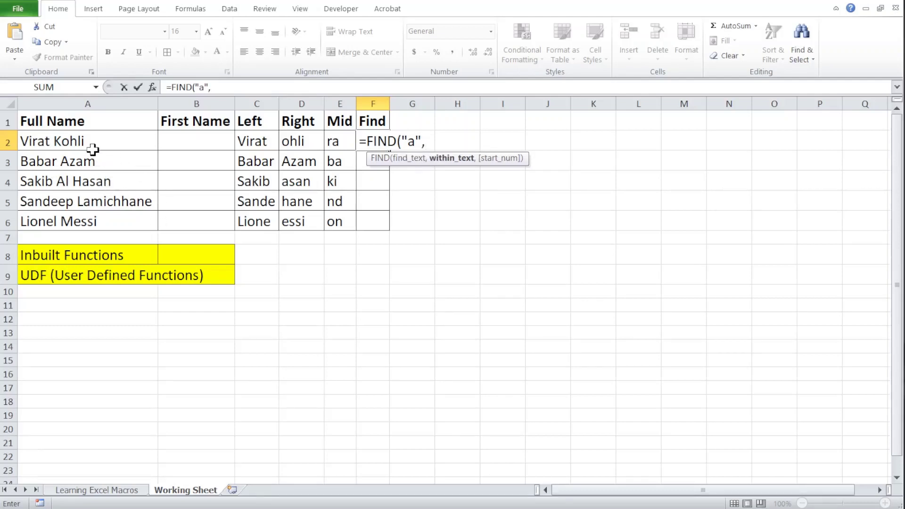
pyautogui.click(82, 142)
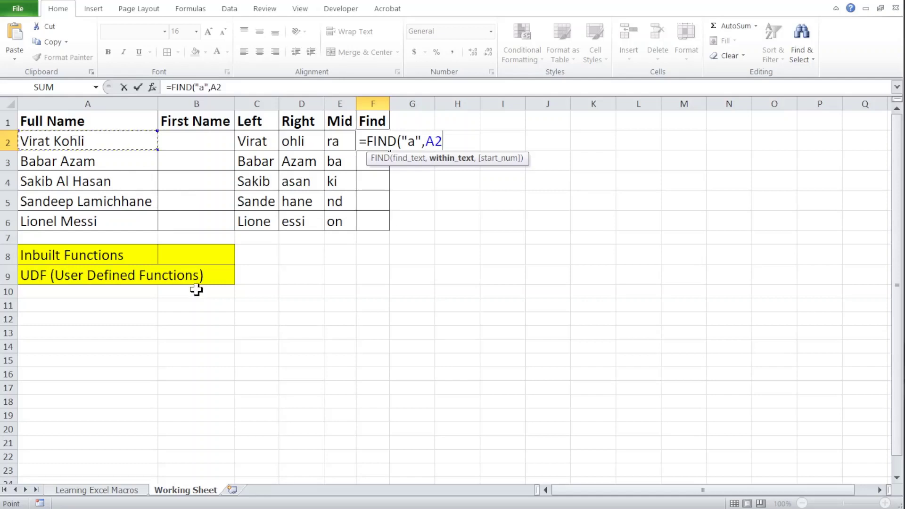
pyautogui.write(',1')
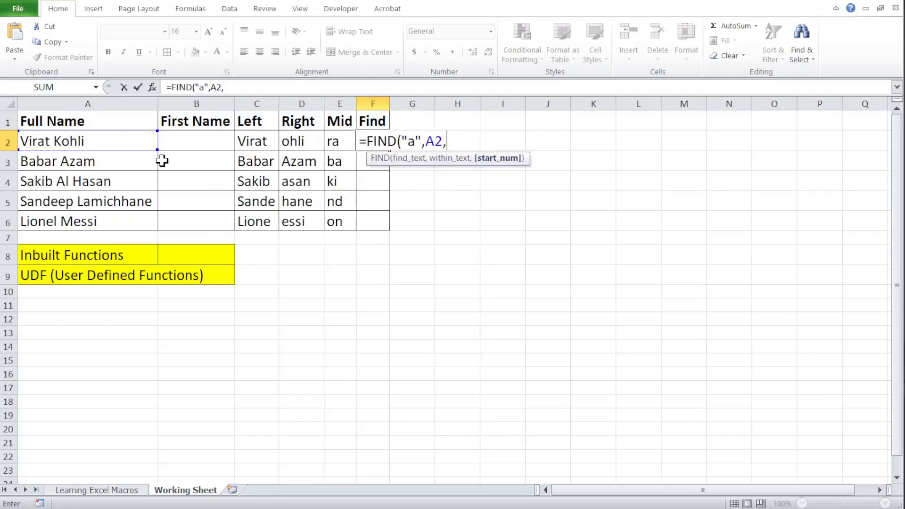
pyautogui.click(22, 150)
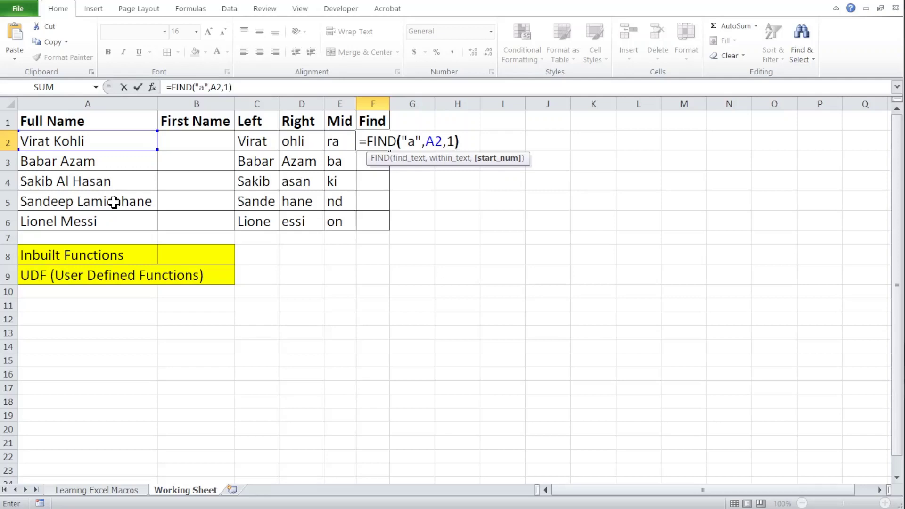
pyautogui.press('Return')
pyautogui.press('Up')
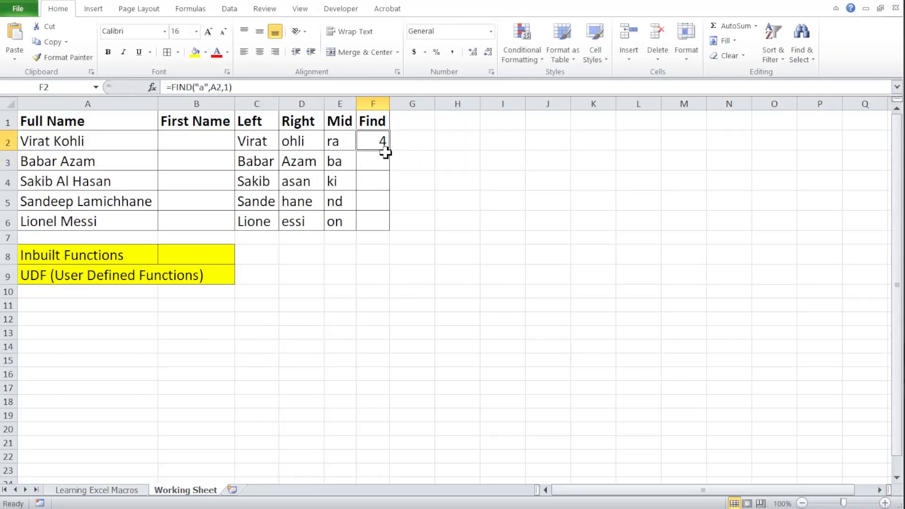
# Fill the FIND formula down to F6, autofit column F, and inspect the #VALUE! in F6
pyautogui.moveTo(388, 150); pyautogui.dragTo(388, 229)
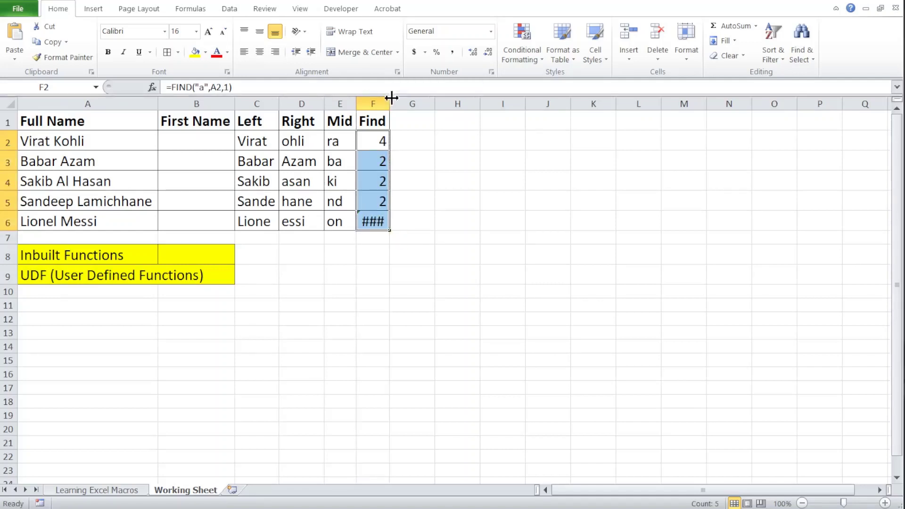
pyautogui.doubleClick(389, 97)
pyautogui.click(384, 225)
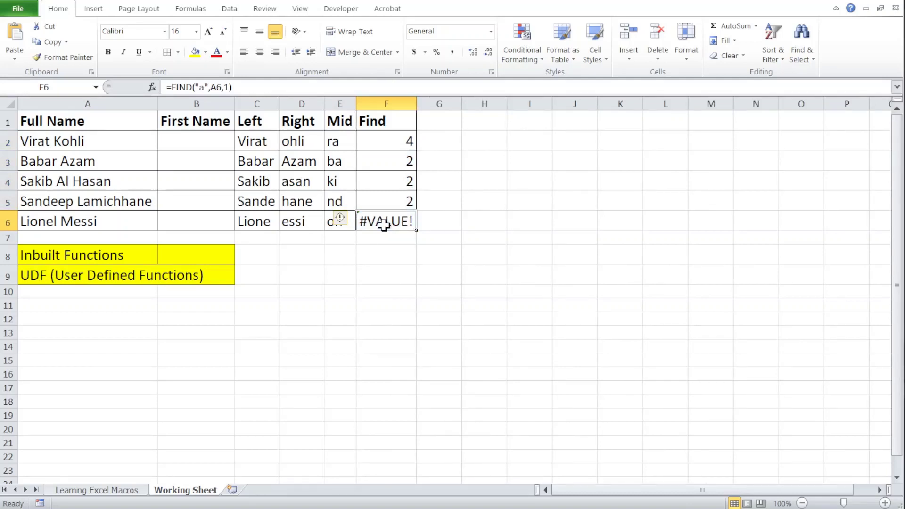
pyautogui.press('XF86MonBrightnessUp')
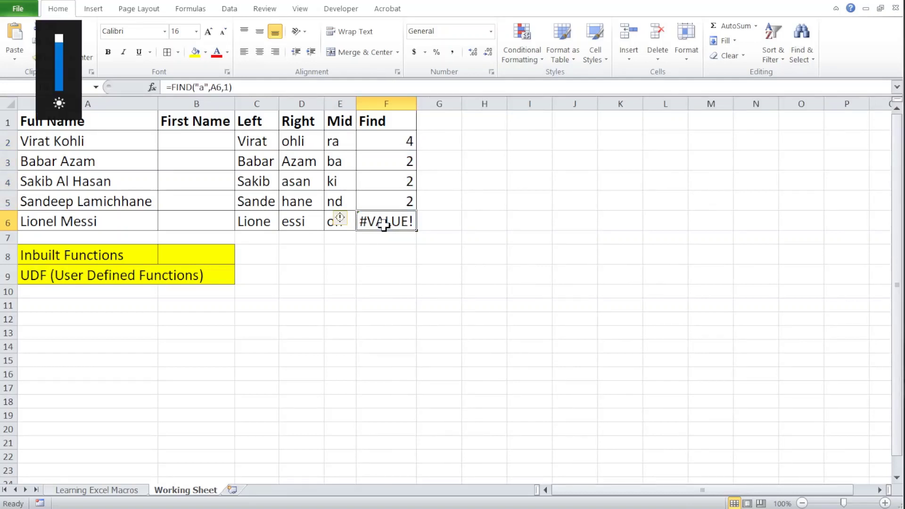
pyautogui.doubleClick(384, 225)
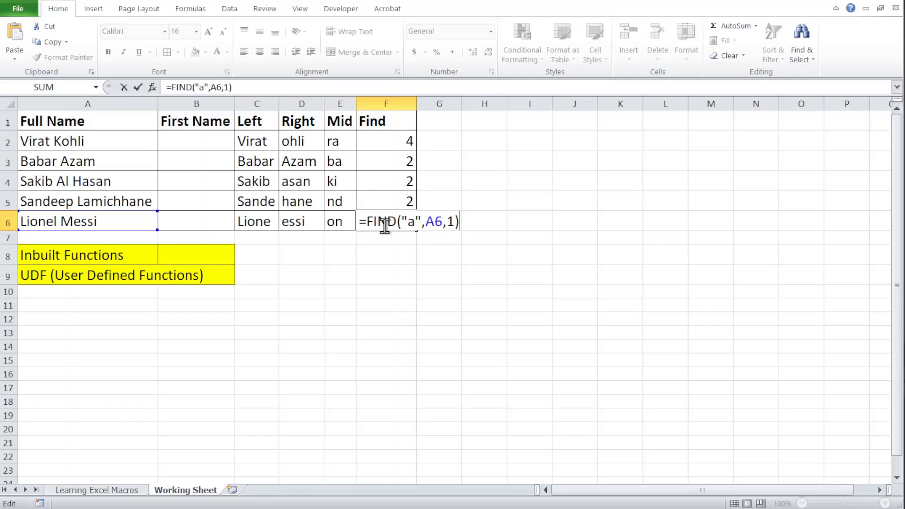
pyautogui.hotkey('ctrl', 'Return')
pyautogui.press('Up')
pyautogui.press('Up')
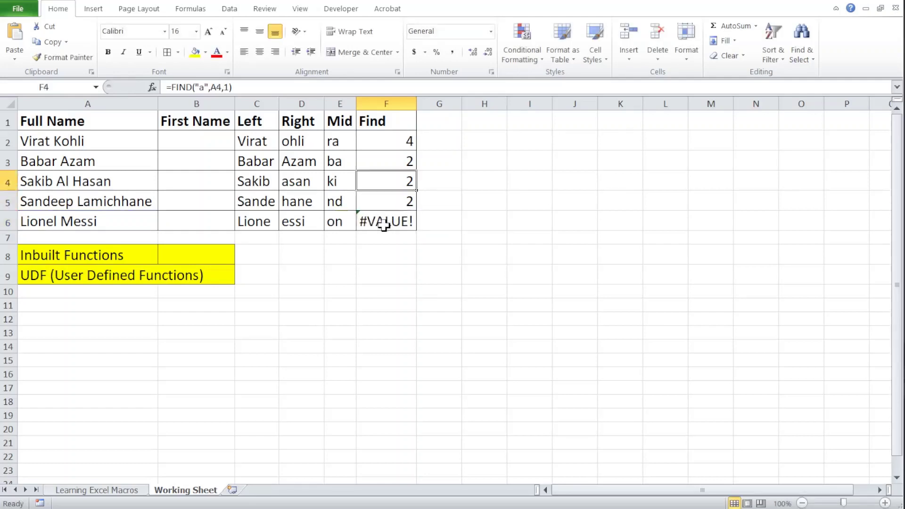
pyautogui.press('Up')
pyautogui.press('Up')
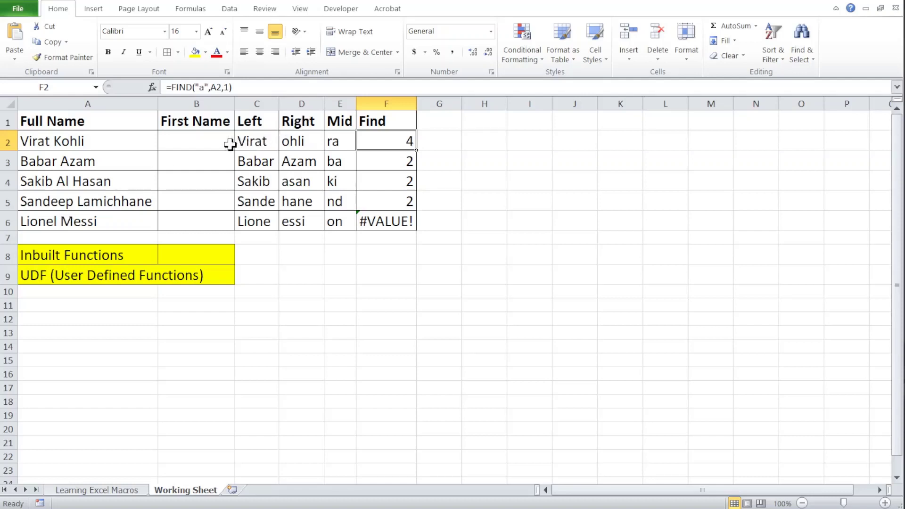
pyautogui.click(193, 118)
pyautogui.click(247, 120)
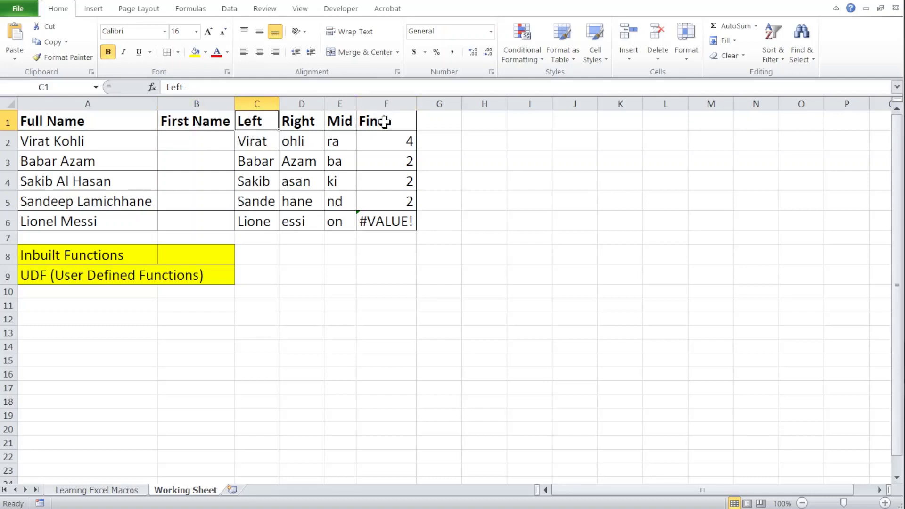
pyautogui.keyDown('ctrl'); pyautogui.click(384, 122); pyautogui.keyUp('ctrl')
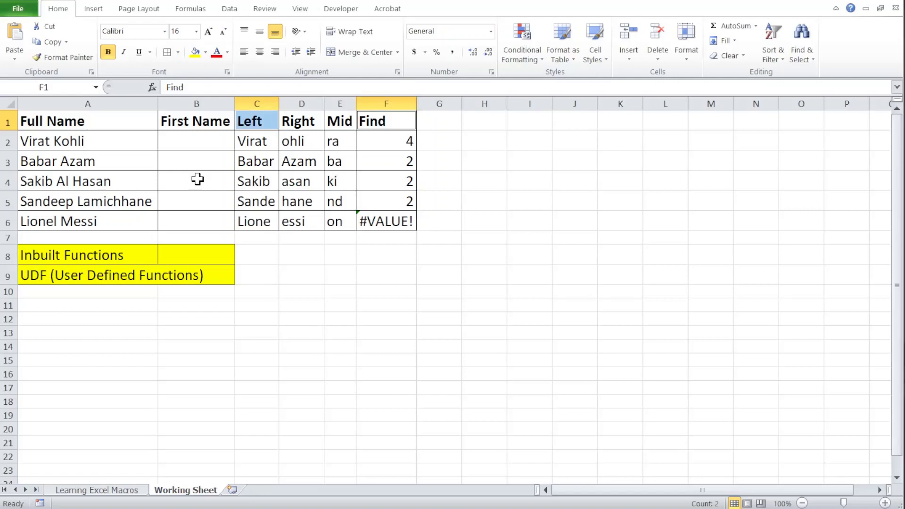
pyautogui.click(242, 140)
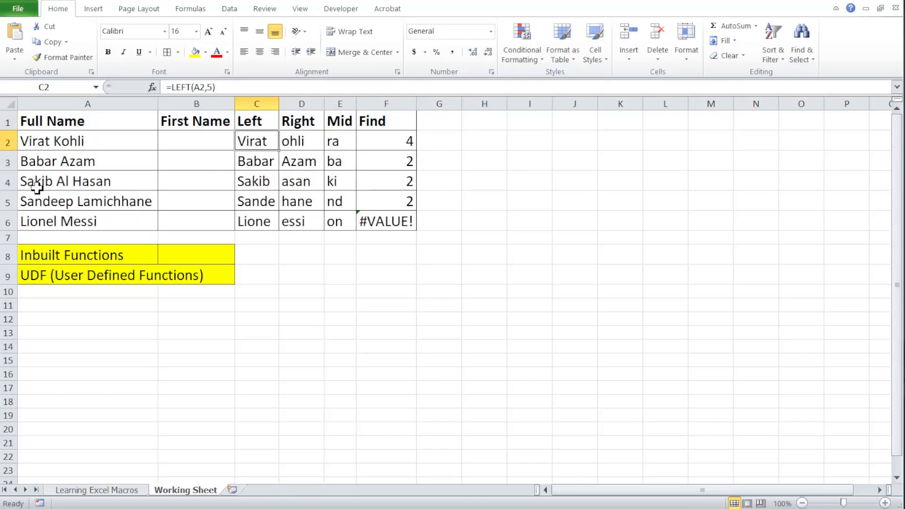
pyautogui.click(256, 204)
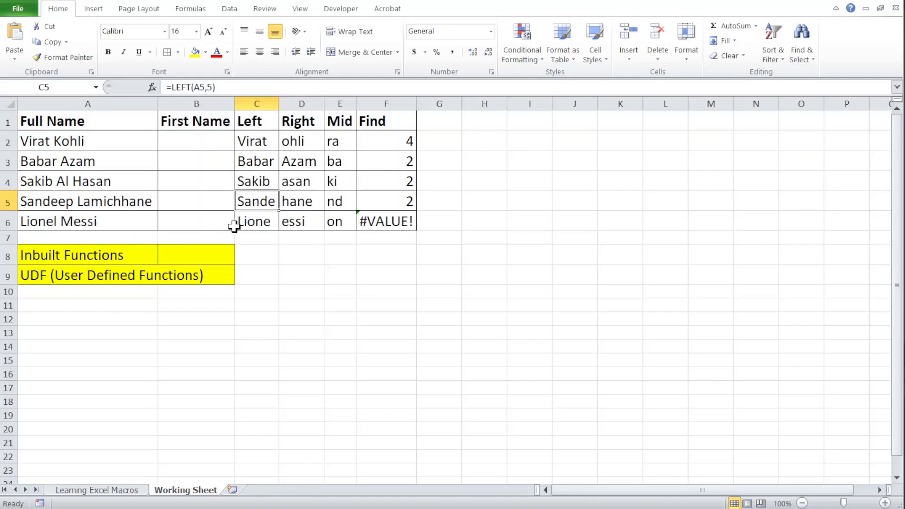
pyautogui.click(256, 220)
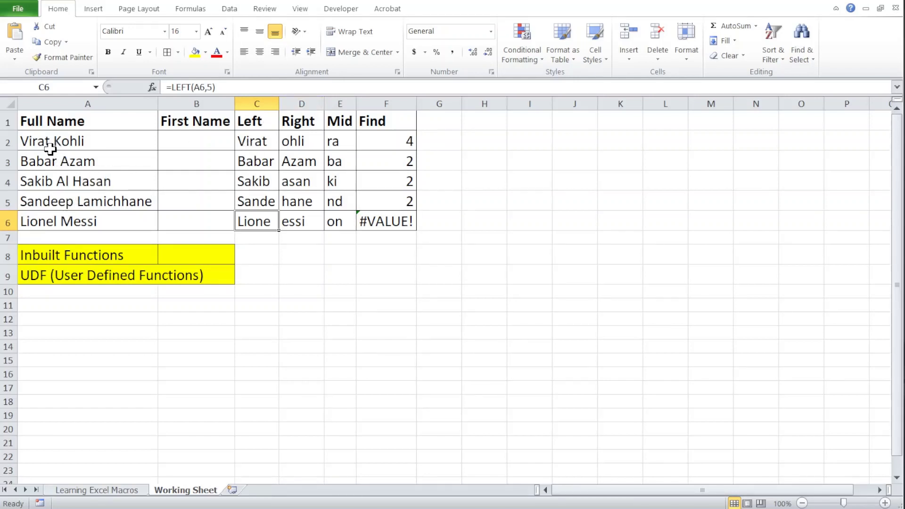
pyautogui.click(259, 140)
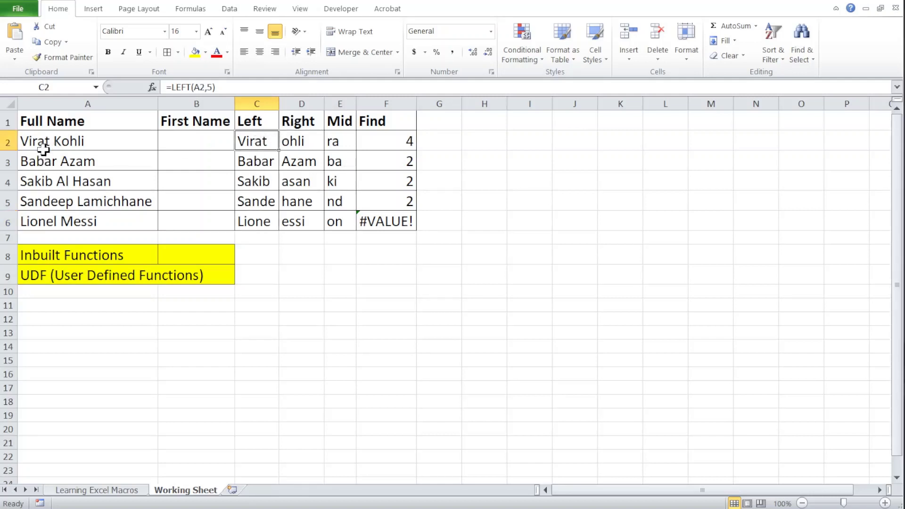
pyautogui.click(393, 140)
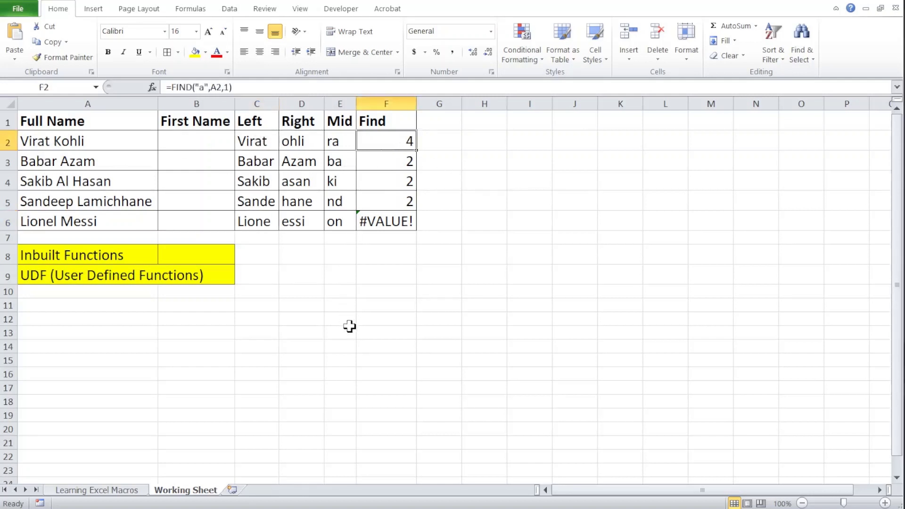
# Change F2 to =FIND(" ",A2,1) and fill it down, giving 6, 6, 6, 8 and 7
pyautogui.press('F2')
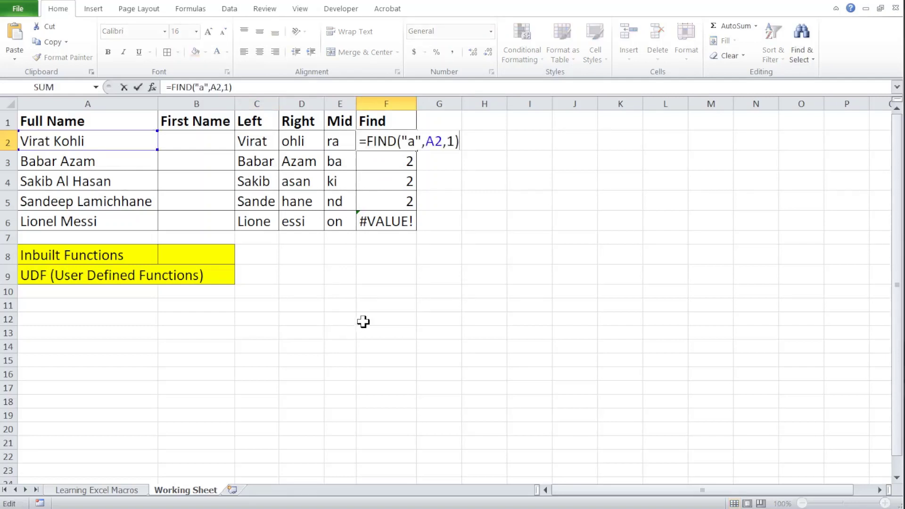
pyautogui.click(416, 141)
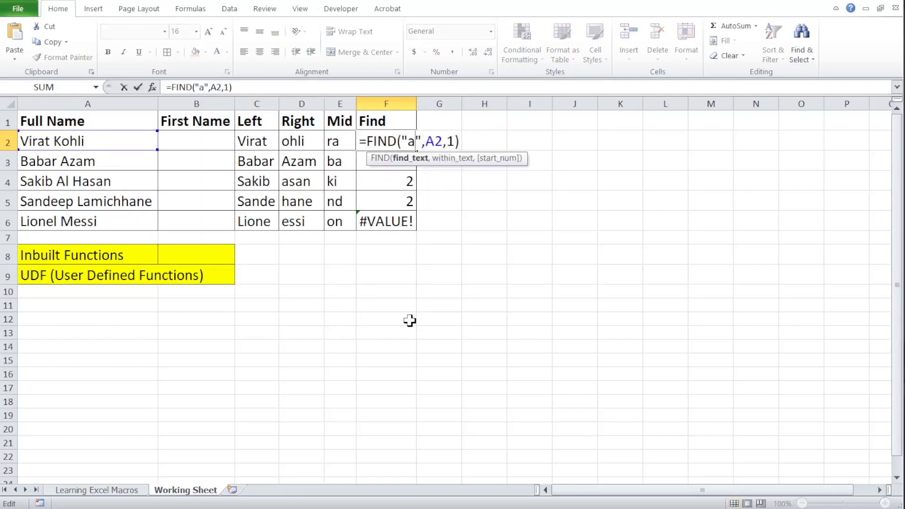
pyautogui.press('BackSpace')
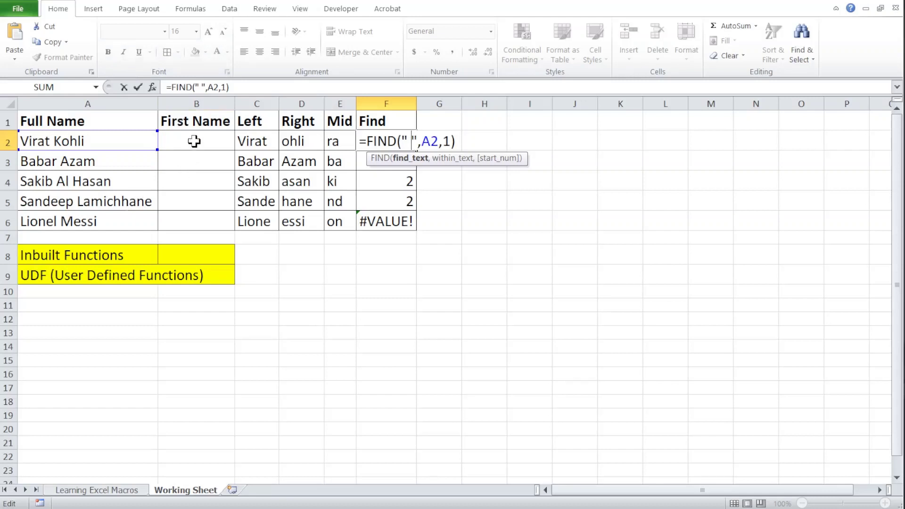
pyautogui.press('Return')
pyautogui.press('Up')
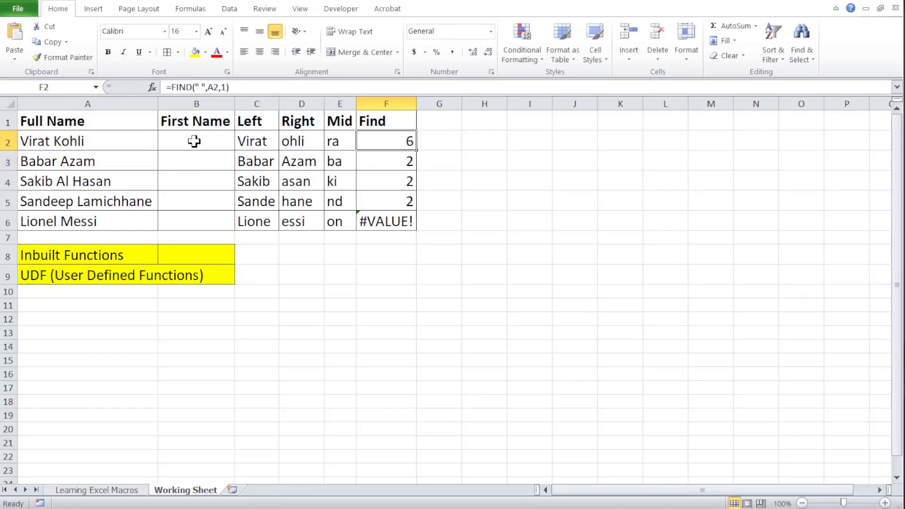
pyautogui.doubleClick(417, 150)
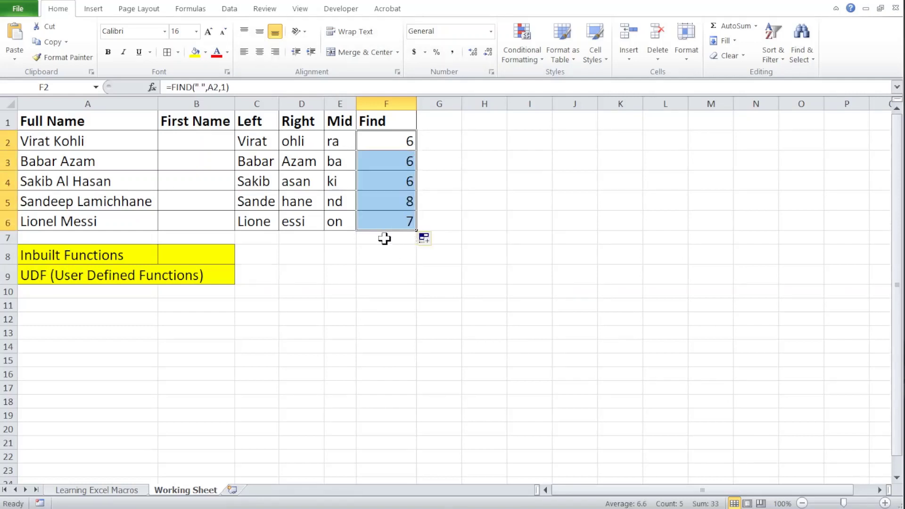
pyautogui.click(377, 146)
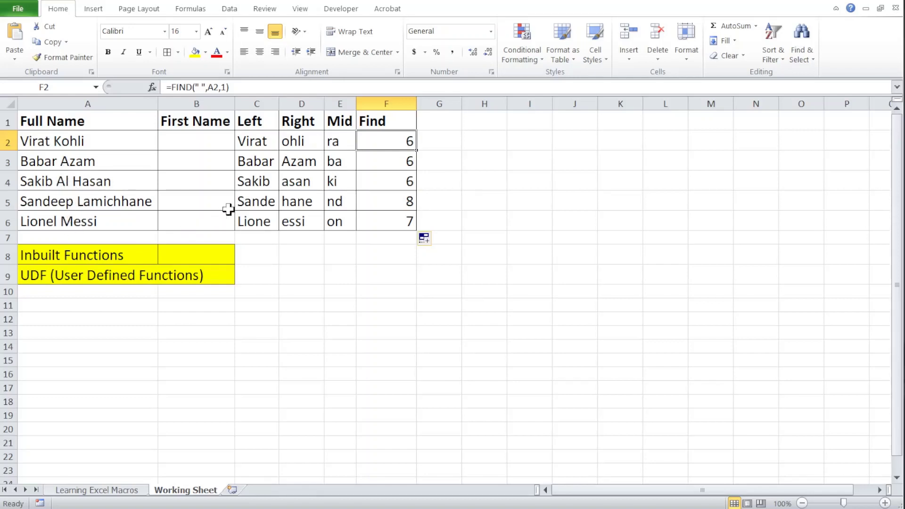
# Compare the LEFT formula in C2 with the space-search FIND formula, then select B2
pyautogui.click(261, 142)
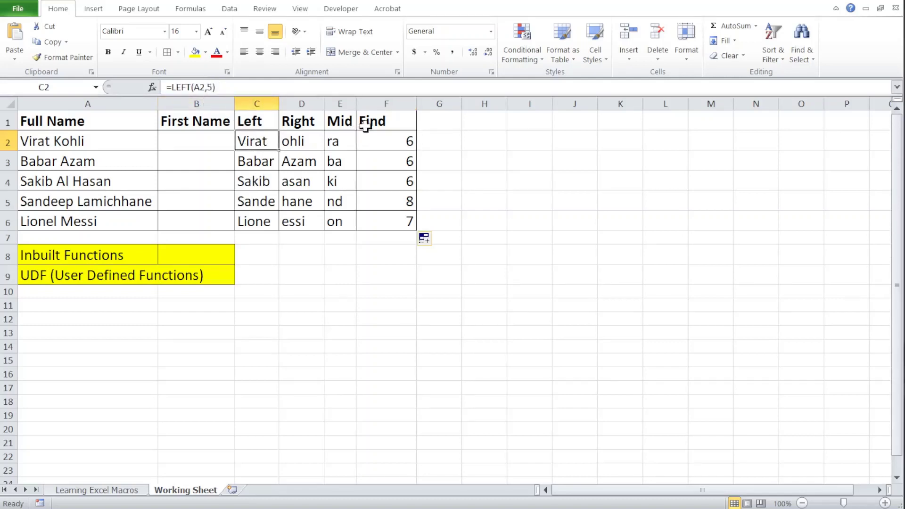
pyautogui.click(384, 142)
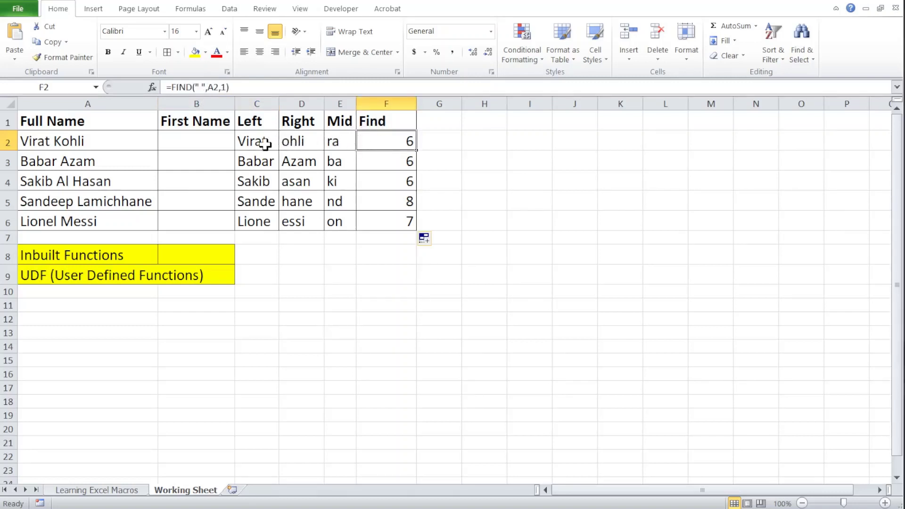
pyautogui.click(262, 144)
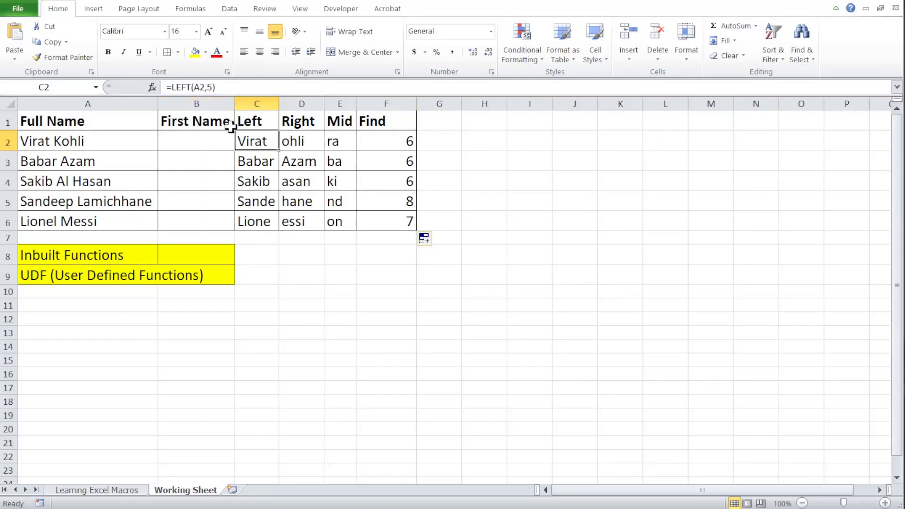
pyautogui.click(214, 134)
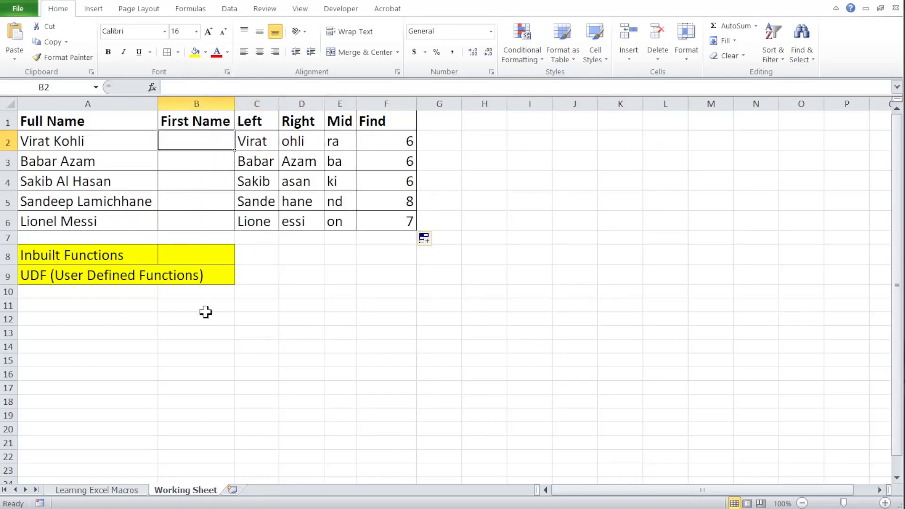
# Enter =LEFT(A2,F2) in B2 and fill it to B6, giving Virat, Babar, Sakib, Sandeep, Lionel
pyautogui.write('=')
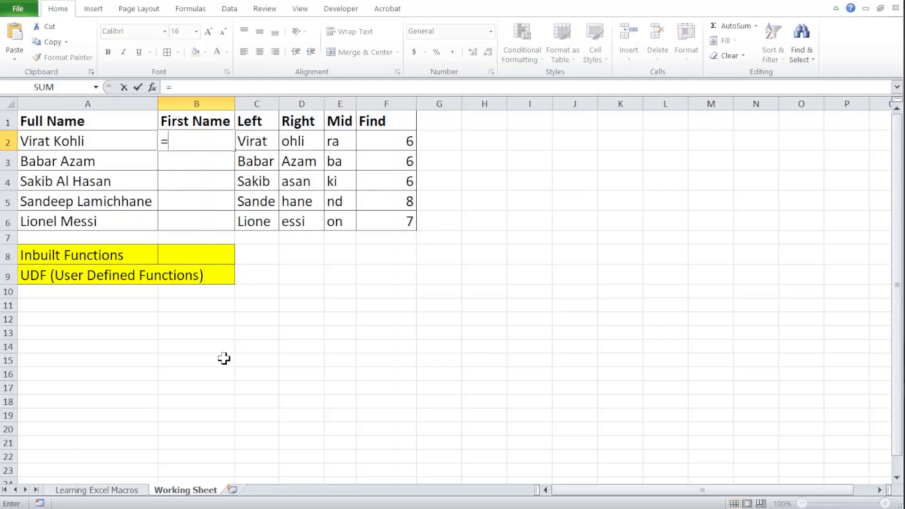
pyautogui.write('left')
pyautogui.press('Tab')
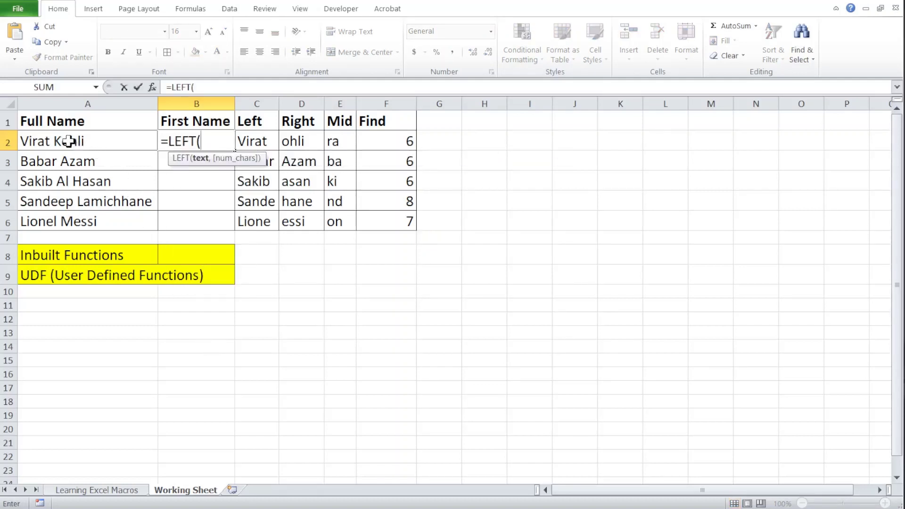
pyautogui.click(66, 140)
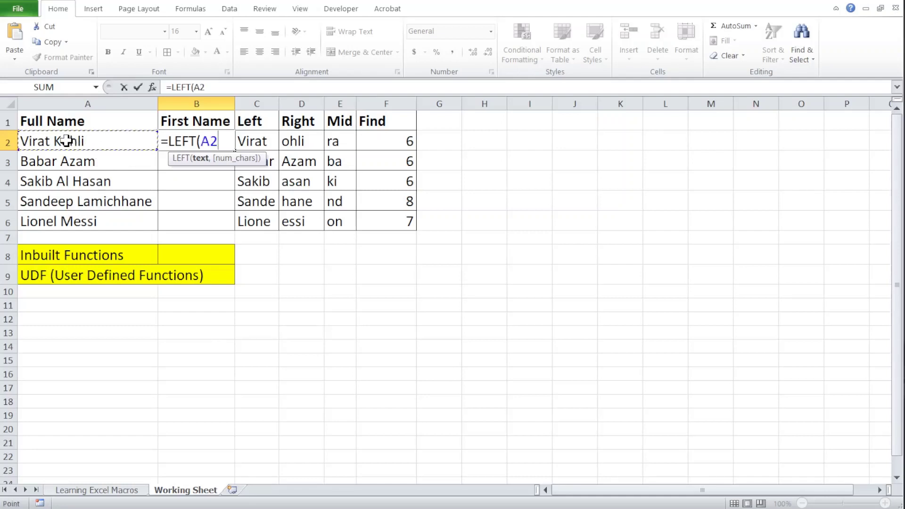
pyautogui.write(',')
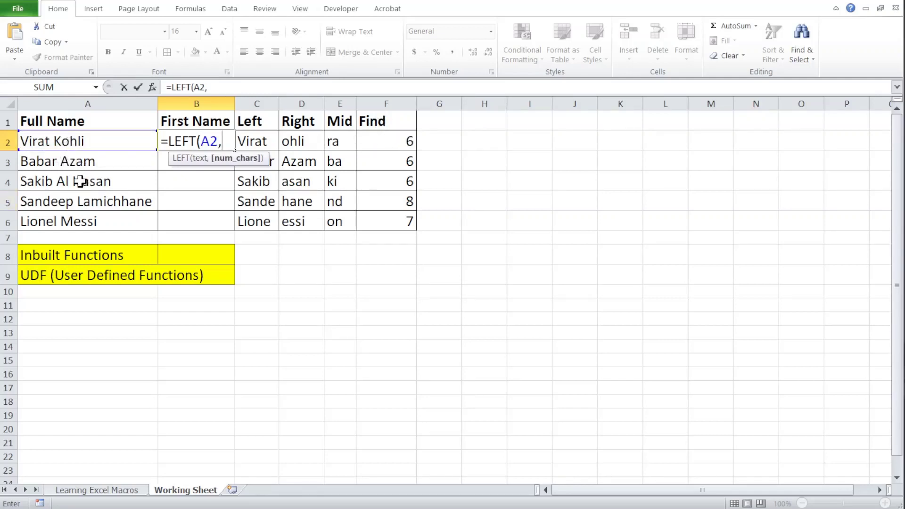
pyautogui.click(394, 140)
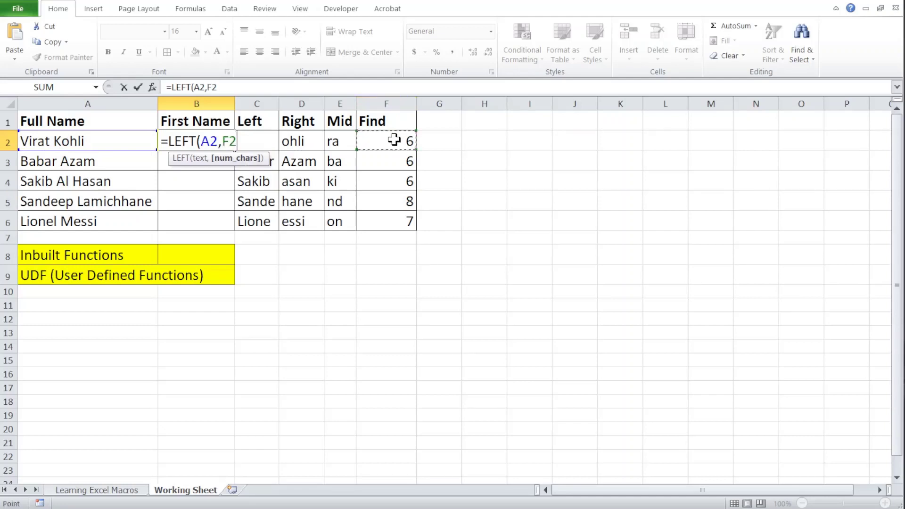
pyautogui.write(')')
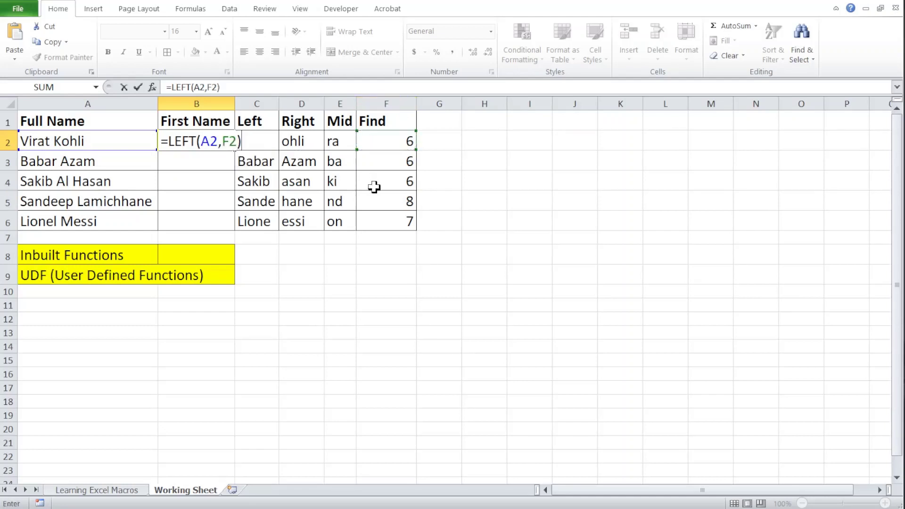
pyautogui.press('Return')
pyautogui.press('Up')
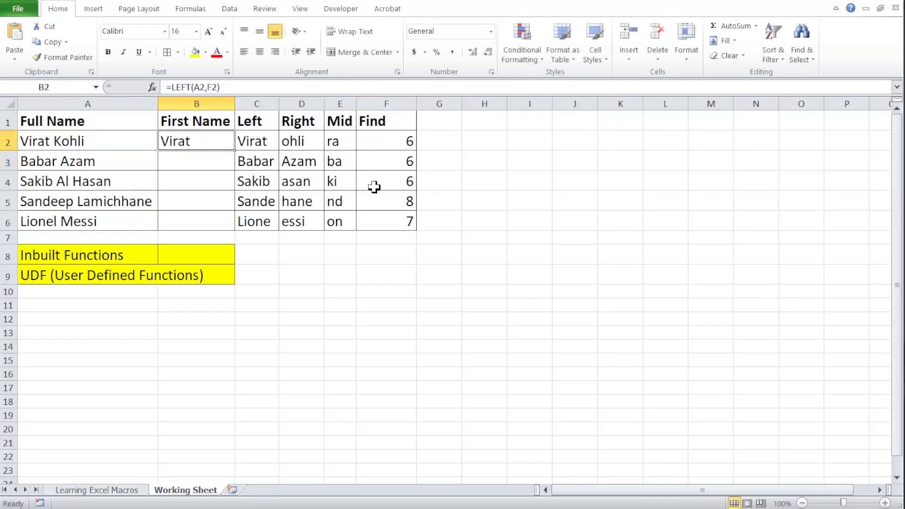
pyautogui.doubleClick(234, 149)
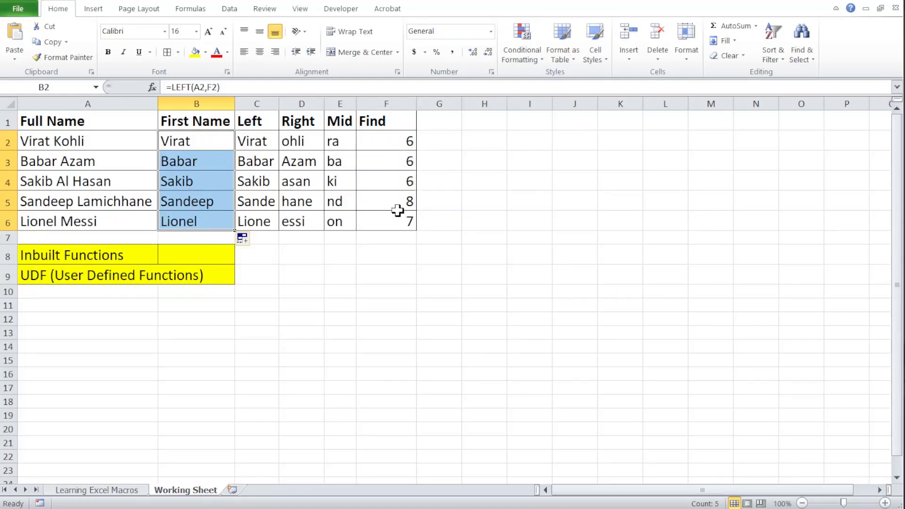
pyautogui.click(175, 201)
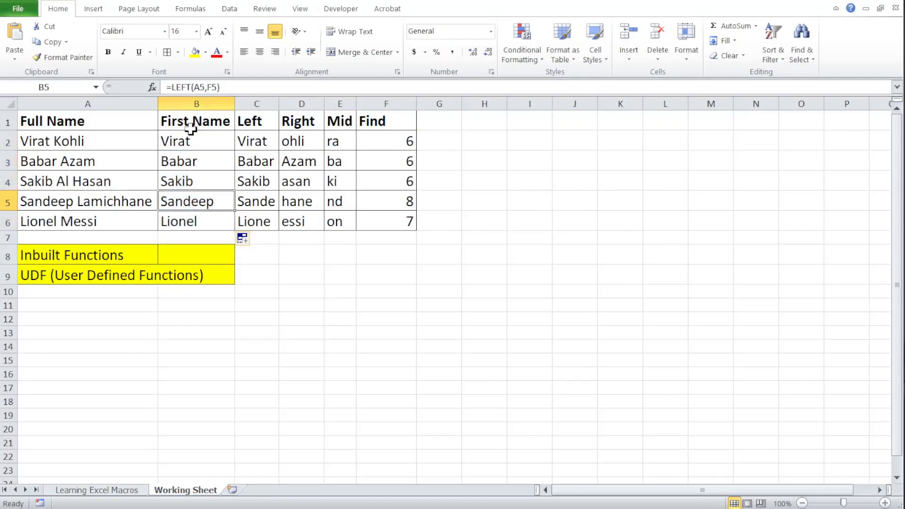
pyautogui.click(188, 144)
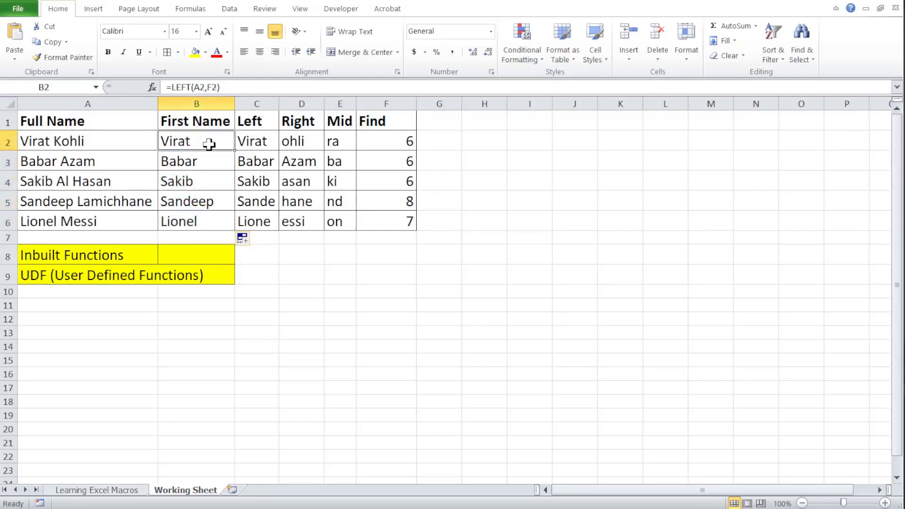
# Review B2's formula and copy the FIND(" ",A2,1) expression from F2
pyautogui.press('XF86MonBrightnessUp')
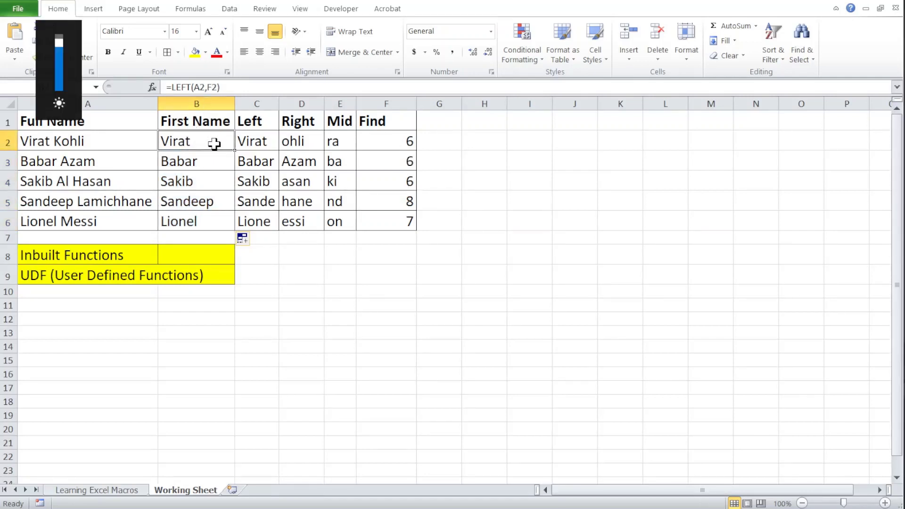
pyautogui.press('XF86MonBrightnessUp')
pyautogui.doubleClick(214, 144)
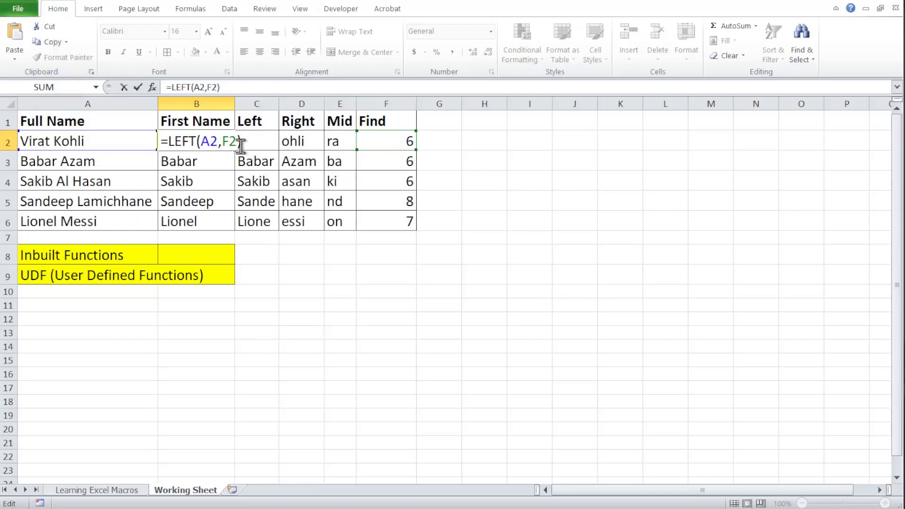
pyautogui.hotkey('ctrl', 'Return')
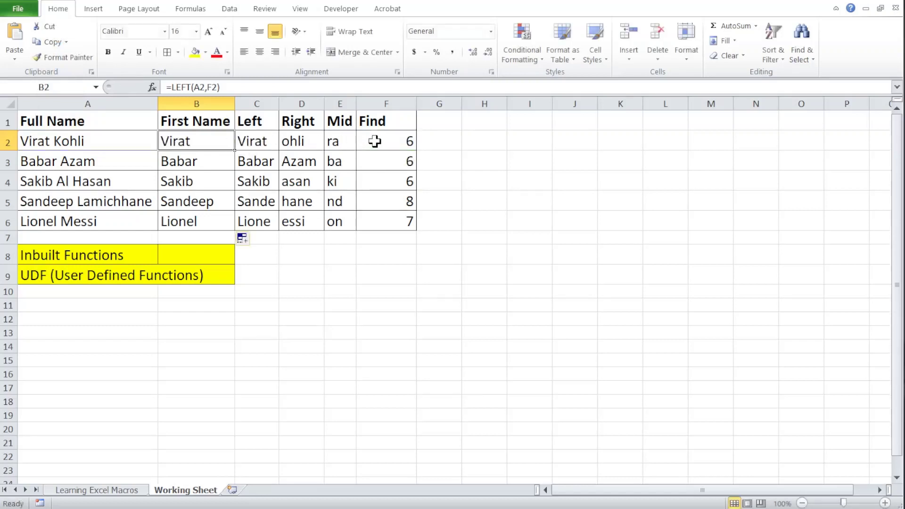
pyautogui.click(375, 141)
pyautogui.doubleClick(375, 140)
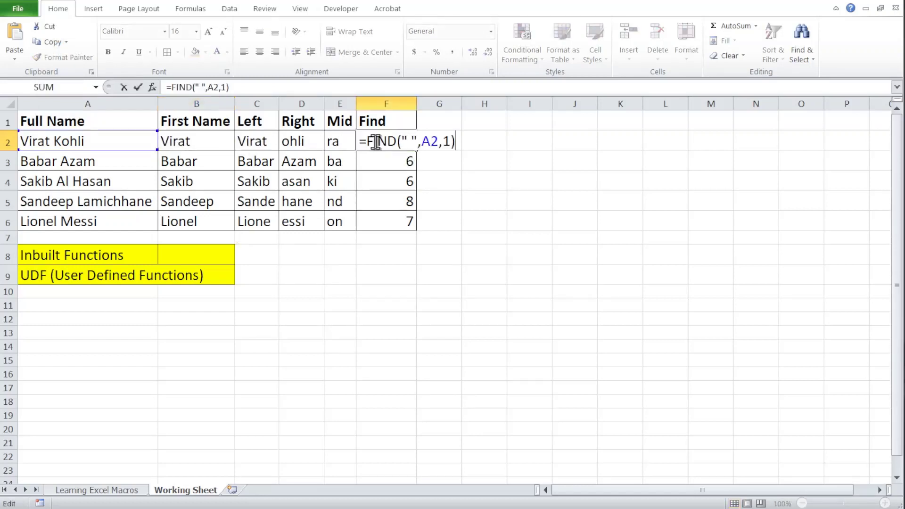
pyautogui.hotkey('shift', 'Left')
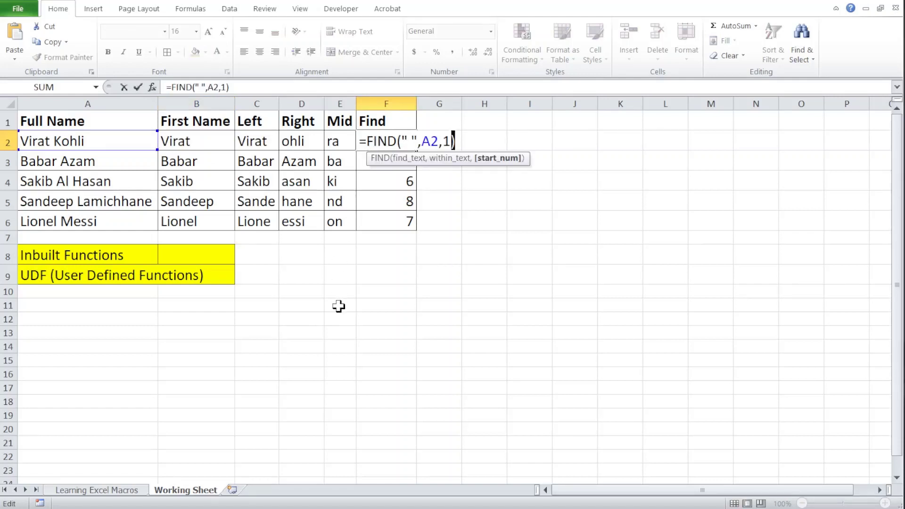
pyautogui.hotkey('shift', 'Left')
pyautogui.hotkey('shift', 'Left')
pyautogui.hotkey('shift', 'Left')
pyautogui.hotkey('shift', 'Left')
pyautogui.hotkey('shift', 'Left')
pyautogui.hotkey('shift', 'Left')
pyautogui.hotkey('shift', 'Left')
pyautogui.hotkey('shift', 'Left')
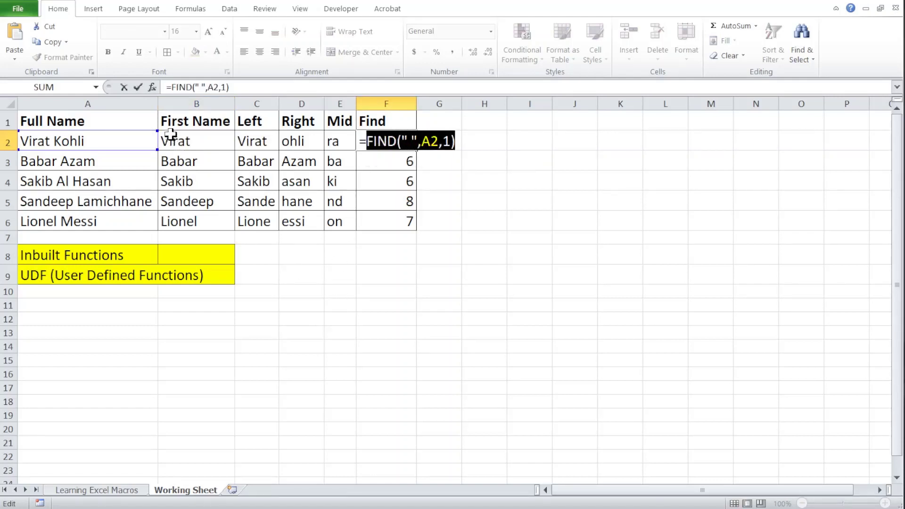
pyautogui.click(173, 141)
pyautogui.press('Escape')
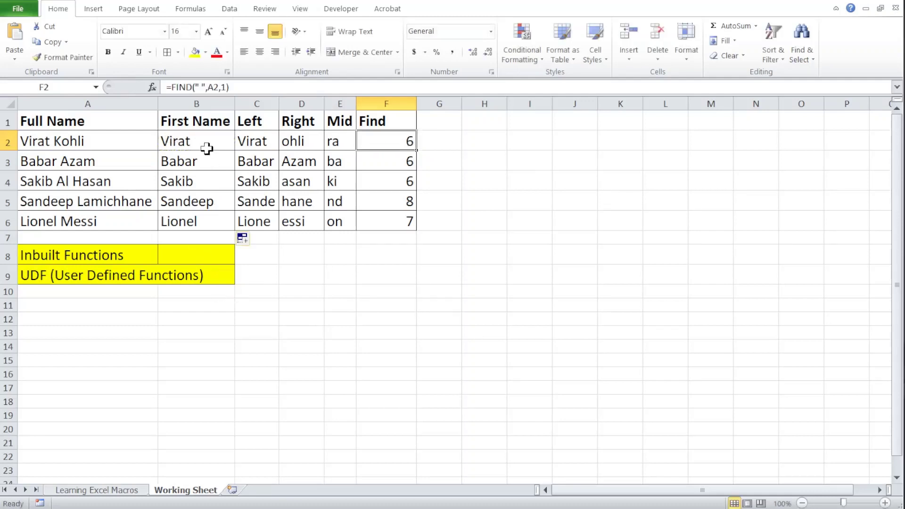
# Replace F2 in B2 with the FIND expression, making =LEFT(A2,FIND(" ",A2,1)), and fill it to B6
pyautogui.click(202, 143)
pyautogui.doubleClick(201, 143)
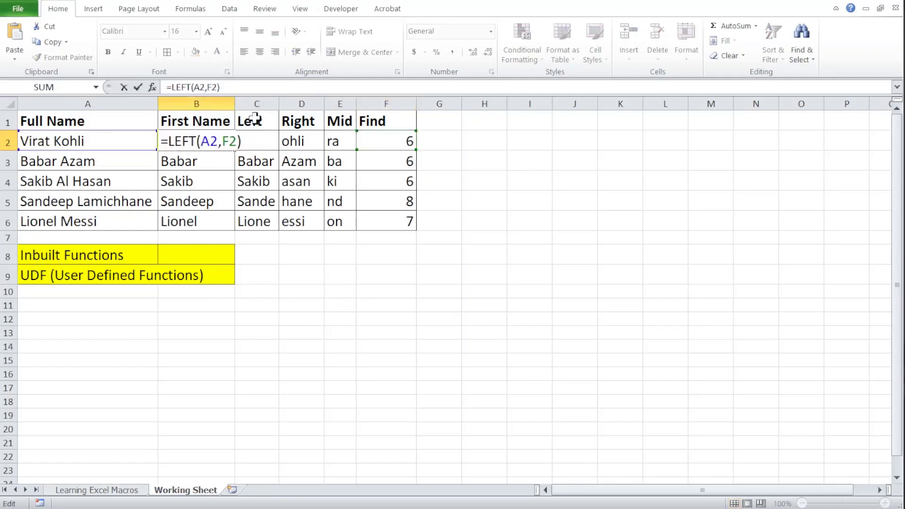
pyautogui.click(238, 144)
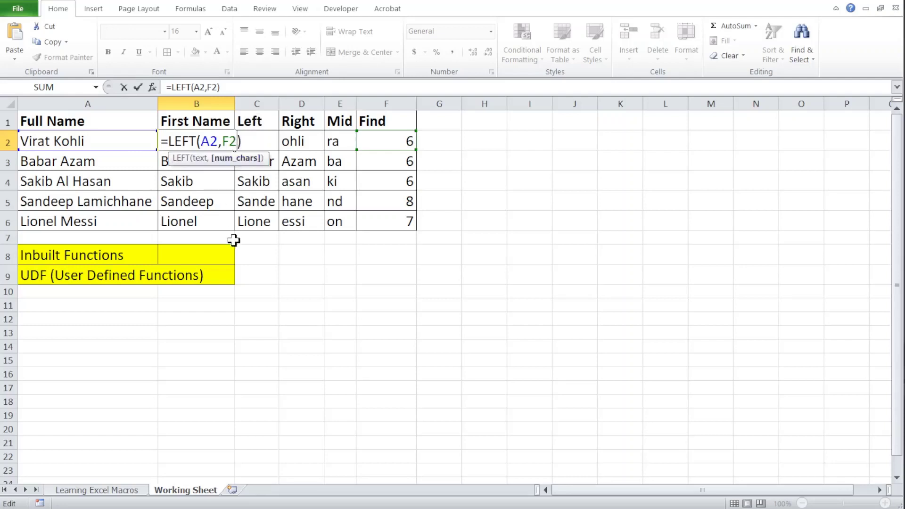
pyautogui.hotkey('shift', 'Left')
pyautogui.hotkey('shift', 'Left')
pyautogui.hotkey('ctrl', 'v')
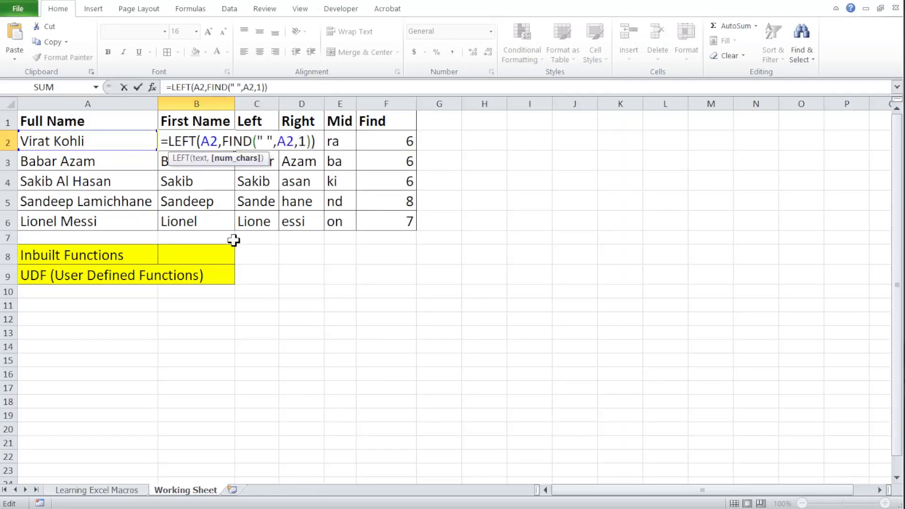
pyautogui.press('Return')
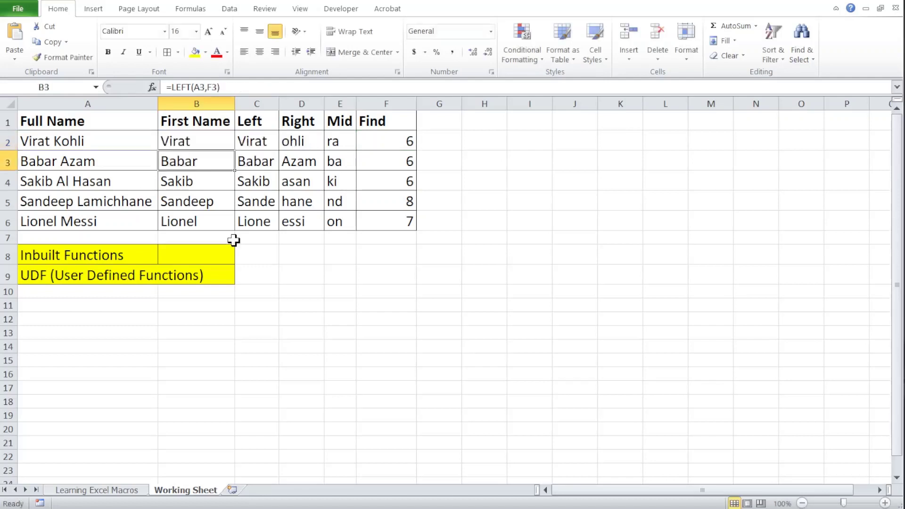
pyautogui.press('Up')
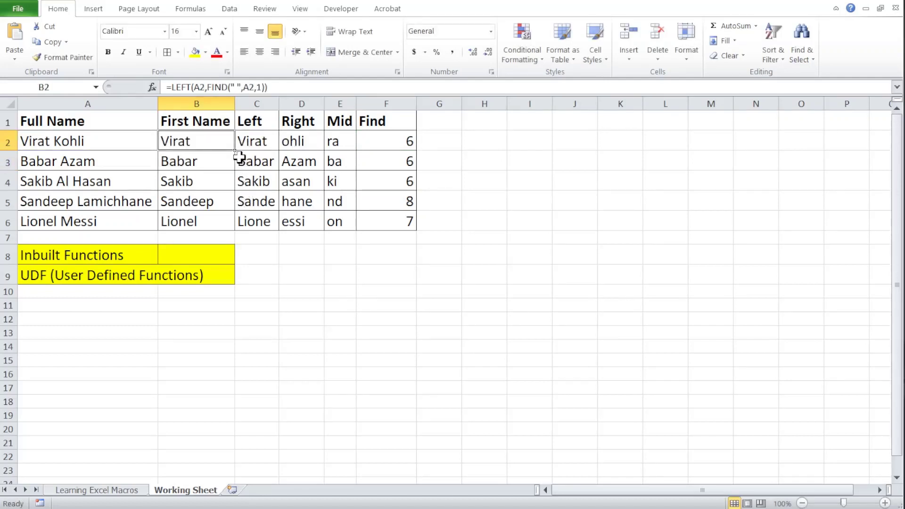
pyautogui.doubleClick(234, 150)
# Delete the values in F2:F6, return to B2, and open Module17 in the VBA editor with Alt+F11
pyautogui.click(389, 150)
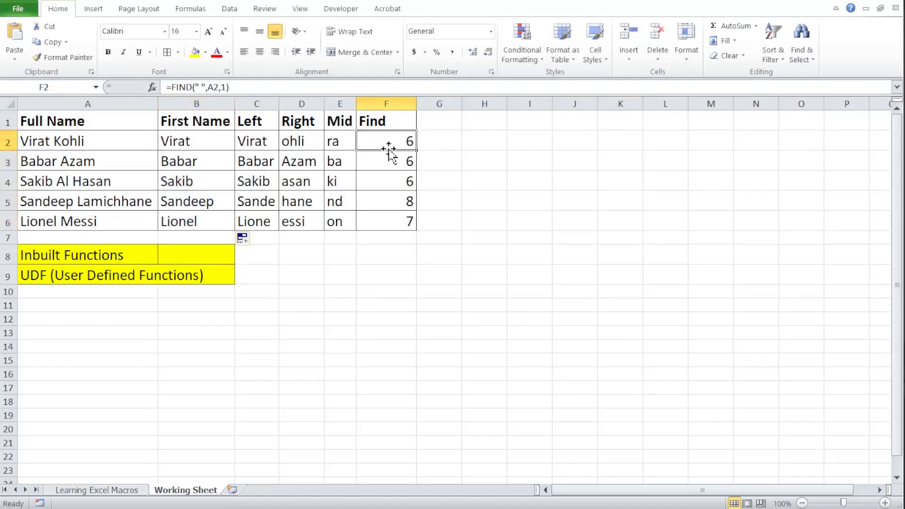
pyautogui.hotkey('shift', 'Down')
pyautogui.hotkey('shift', 'Down')
pyautogui.hotkey('shift', 'Down')
pyautogui.hotkey('shift', 'Down')
pyautogui.press('Delete')
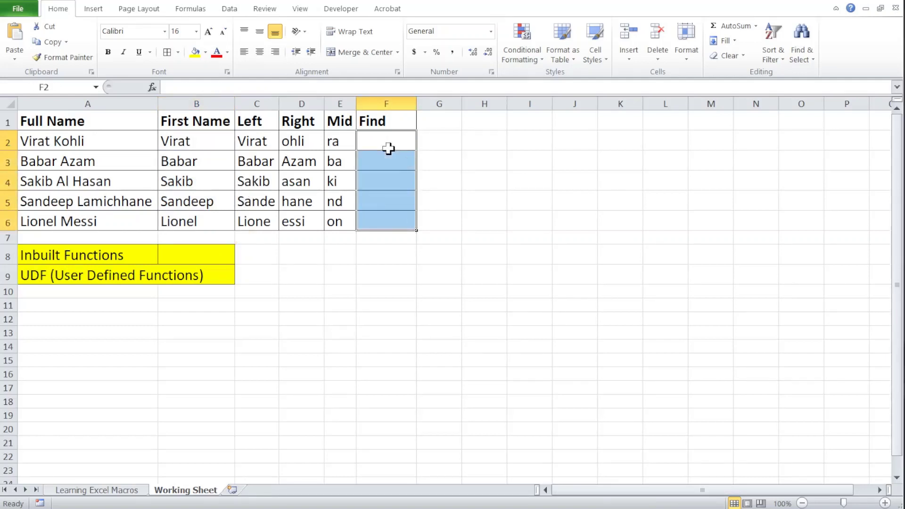
pyautogui.press('Left')
pyautogui.press('Left')
pyautogui.press('Left')
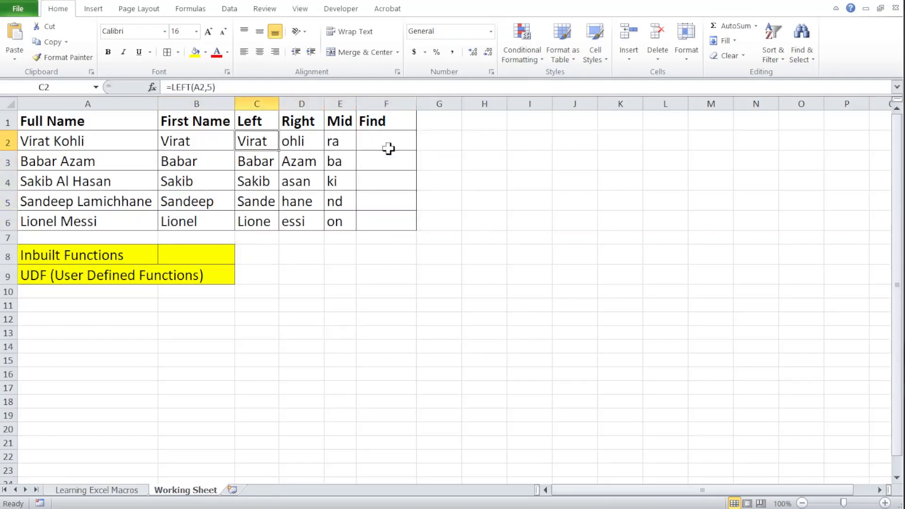
pyautogui.press('Left')
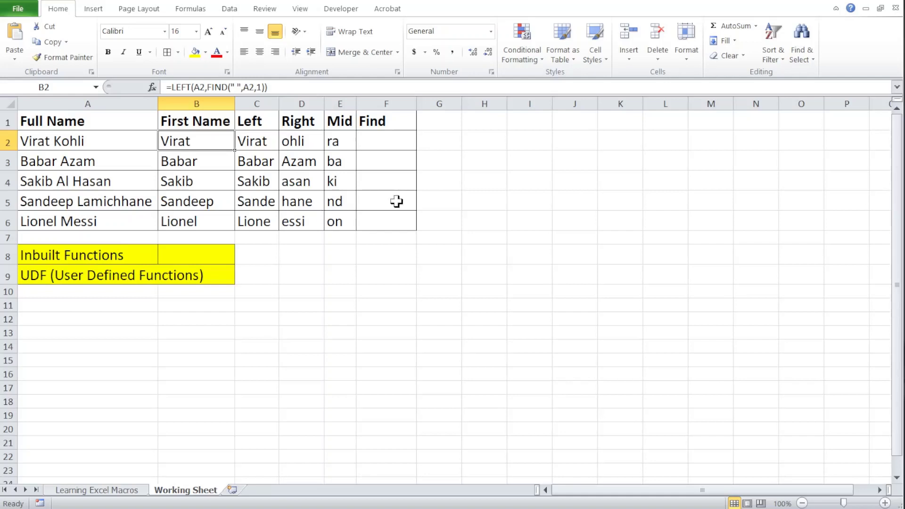
pyautogui.hotkey('alt', 'F11')
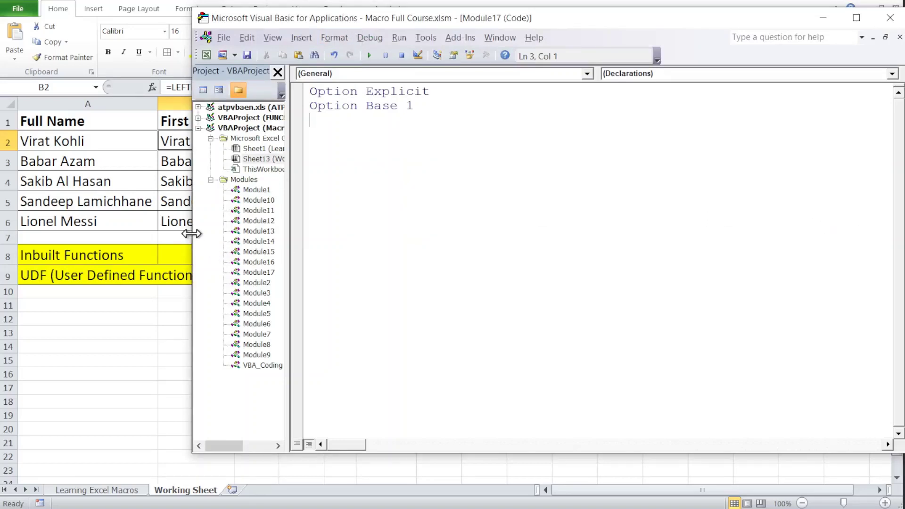
# Narrow the VBA editor so the sheet's Left column in C2 is visible beside it
pyautogui.moveTo(193, 243)
pyautogui.mouseDown()
pyautogui.moveTo(425, 243)
pyautogui.moveTo(376, 244)
pyautogui.mouseUp()
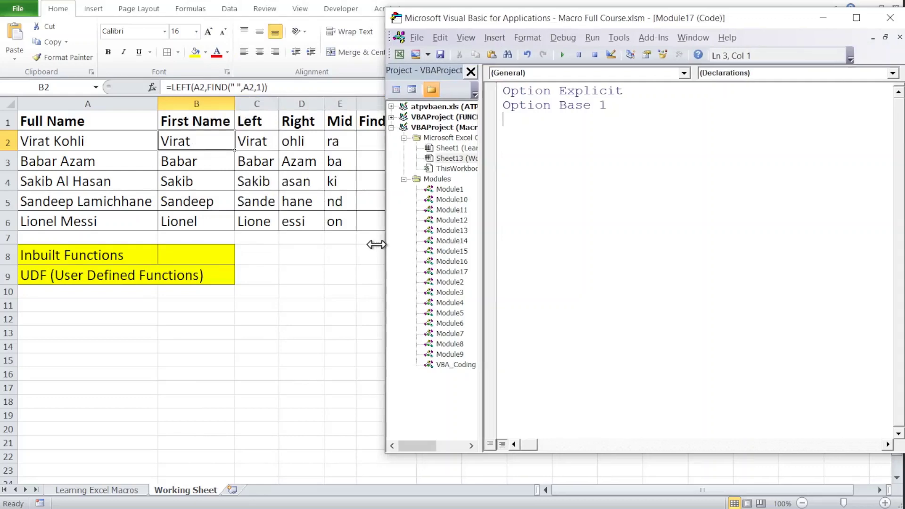
pyautogui.click(254, 140)
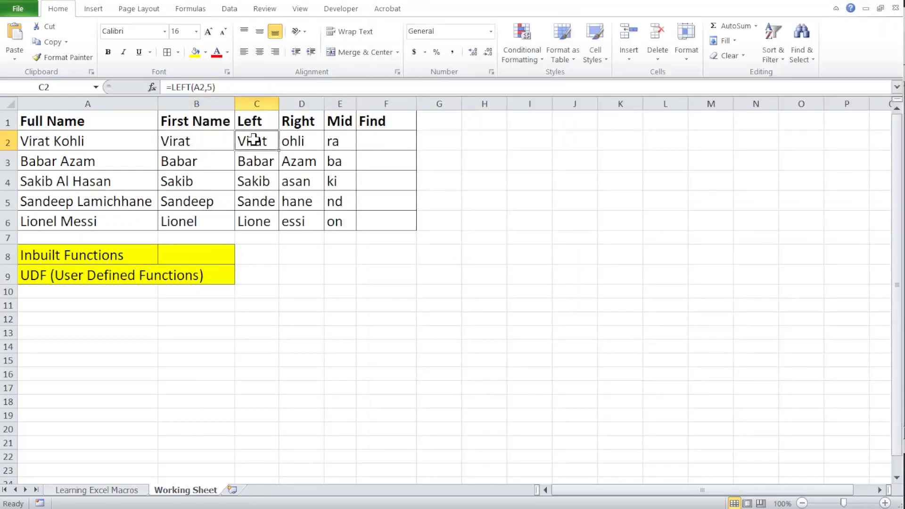
pyautogui.hotkey('alt', 'F11')
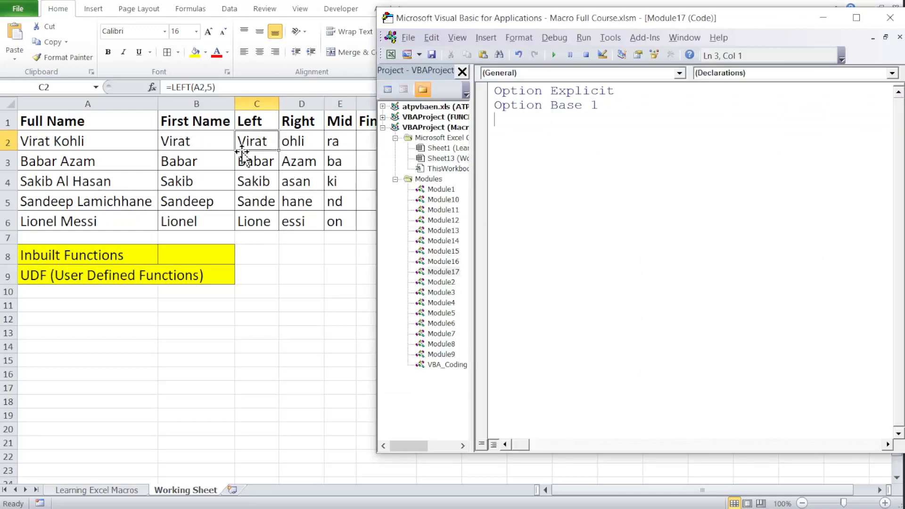
# Clear the Left values in C2:C6, then start typing left( on line 3 of Module17
pyautogui.click(244, 143)
pyautogui.moveTo(244, 142); pyautogui.dragTo(254, 201)
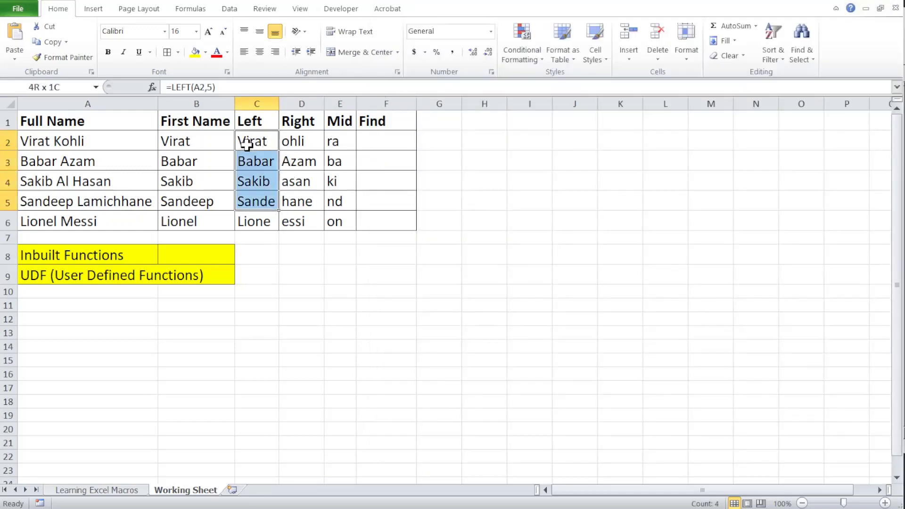
pyautogui.hotkey('shift', 'Down')
pyautogui.press('Delete')
pyautogui.hotkey('alt', 'F11')
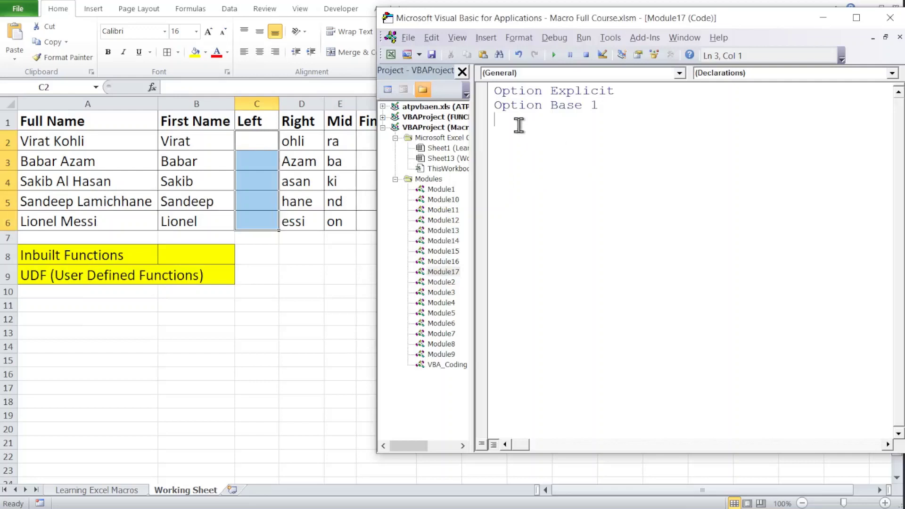
pyautogui.write('left')
pyautogui.write('(')
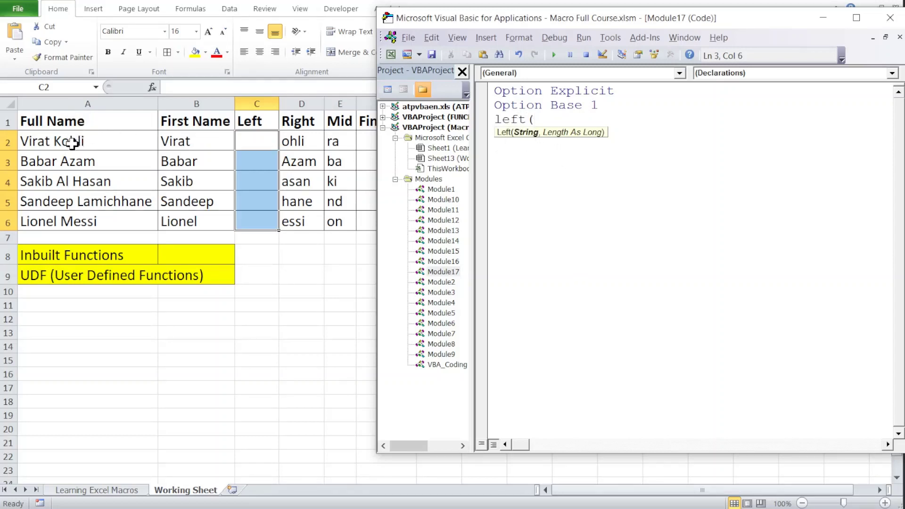
# Complete left(range("a2"),3) on line 3, correcting the length to 3 and dismissing the compile error
pyautogui.write('ran')
pyautogui.write('ge(')
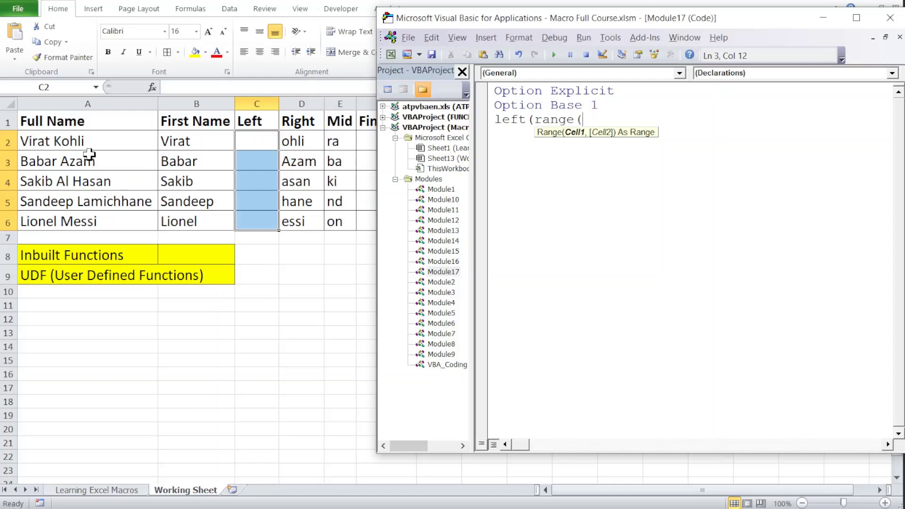
pyautogui.write('"a')
pyautogui.write('2"')
pyautogui.write(')')
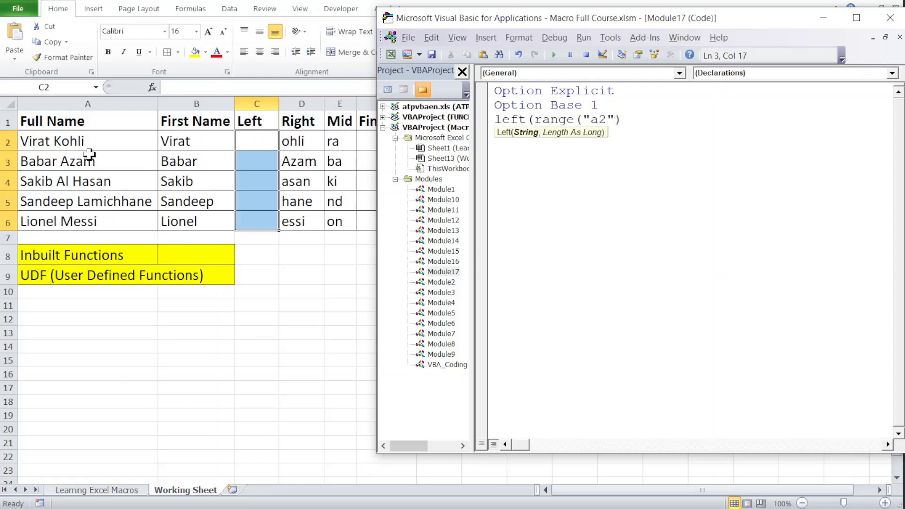
pyautogui.write(',')
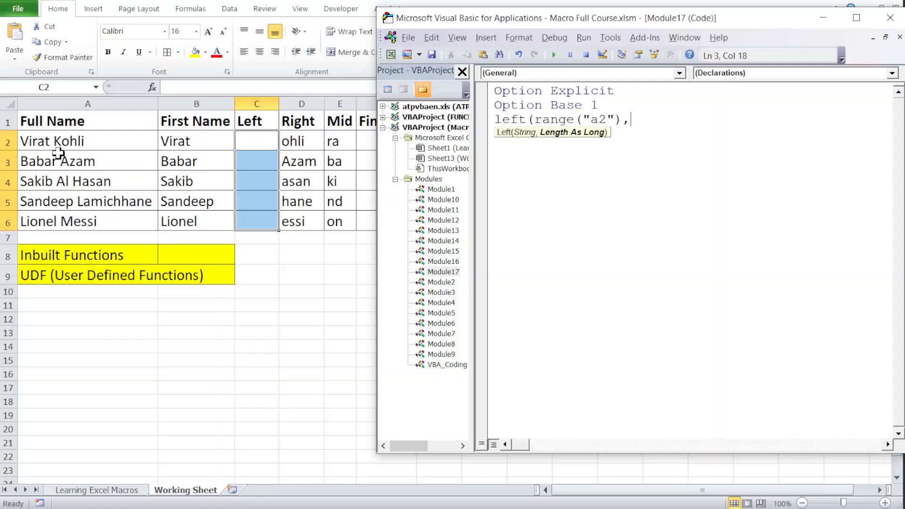
pyautogui.write('5')
pyautogui.write(')')
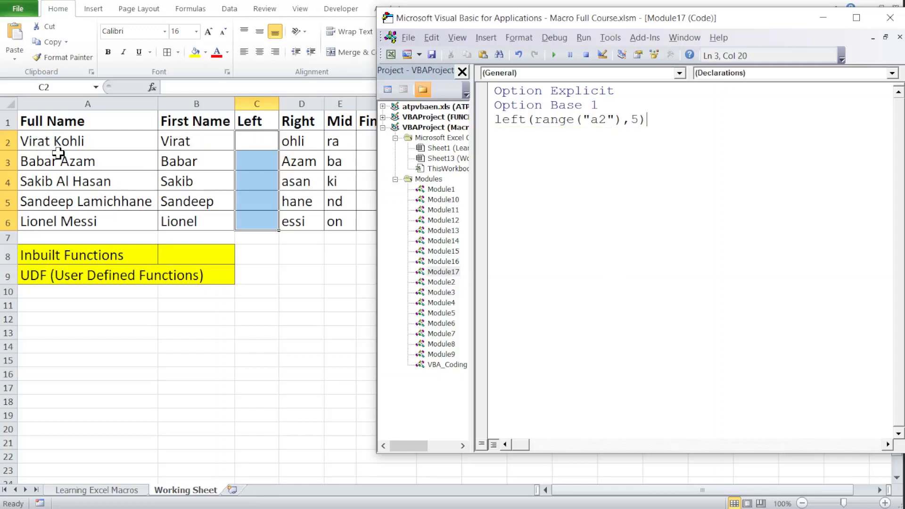
pyautogui.press('BackSpace')
pyautogui.press('BackSpace')
pyautogui.write('4')
pyautogui.press('BackSpace')
pyautogui.write('3)')
pyautogui.press('Return')
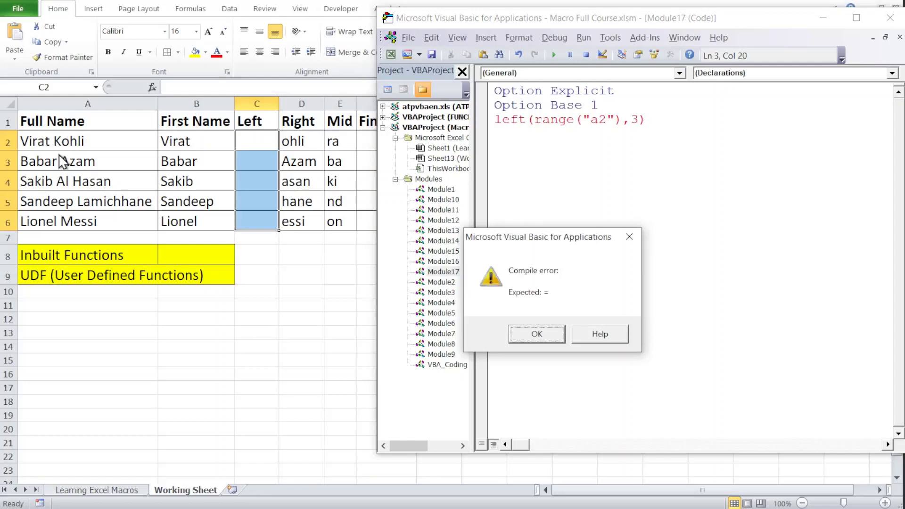
pyautogui.press('Return')
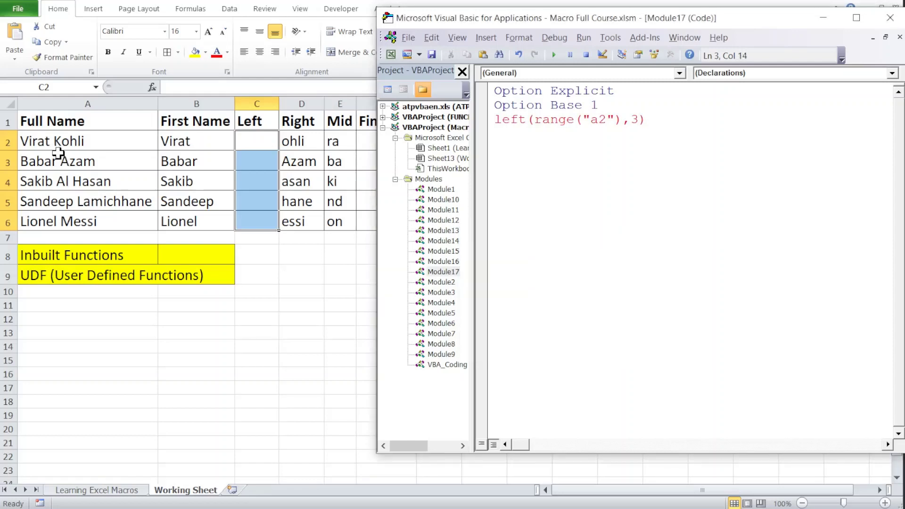
pyautogui.press('Left')
pyautogui.press('Left')
pyautogui.press('Left')
# Prefix the line with MsgBox and add a Sub VBAFunctions() procedure below Option Base 1
pyautogui.write('Msg')
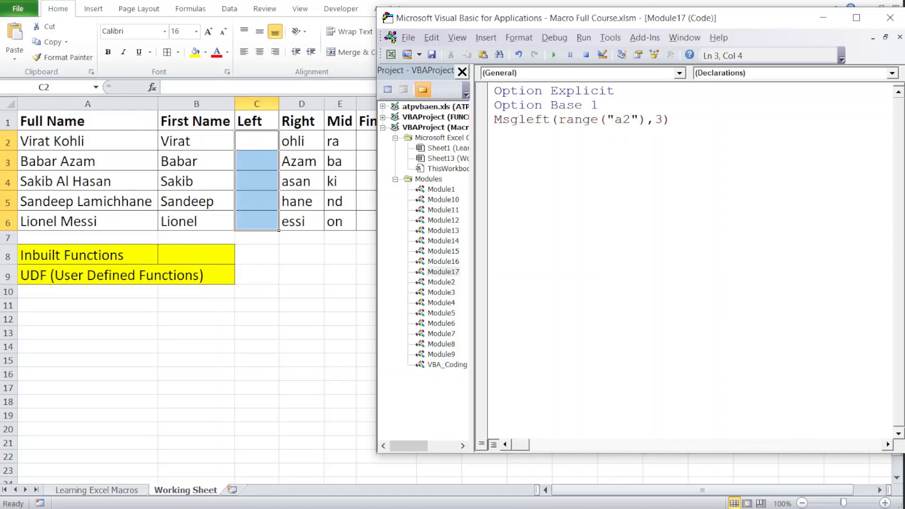
pyautogui.write('box')
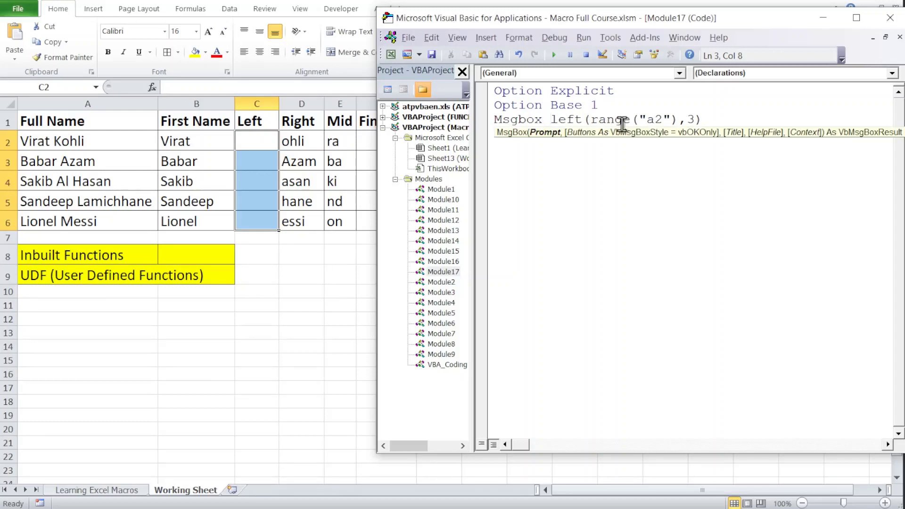
pyautogui.click(715, 121)
pyautogui.press('Return')
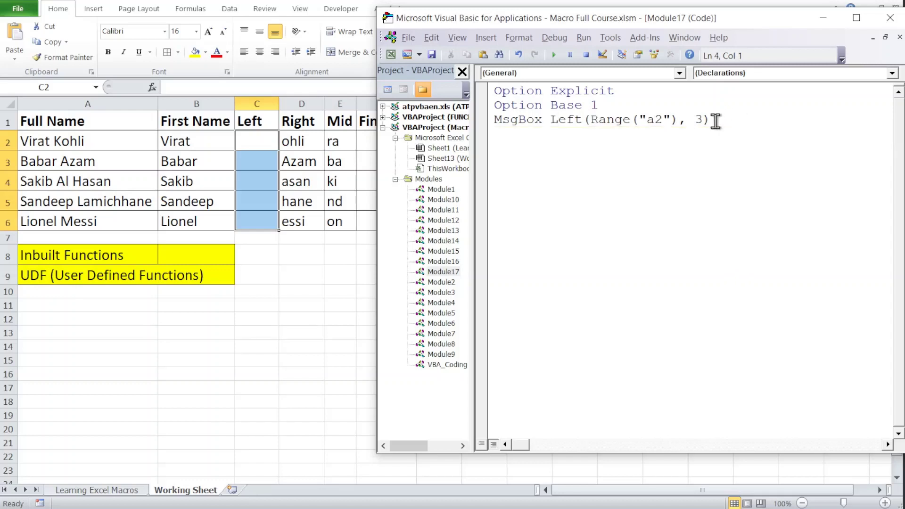
pyautogui.click(626, 106)
pyautogui.press('Return')
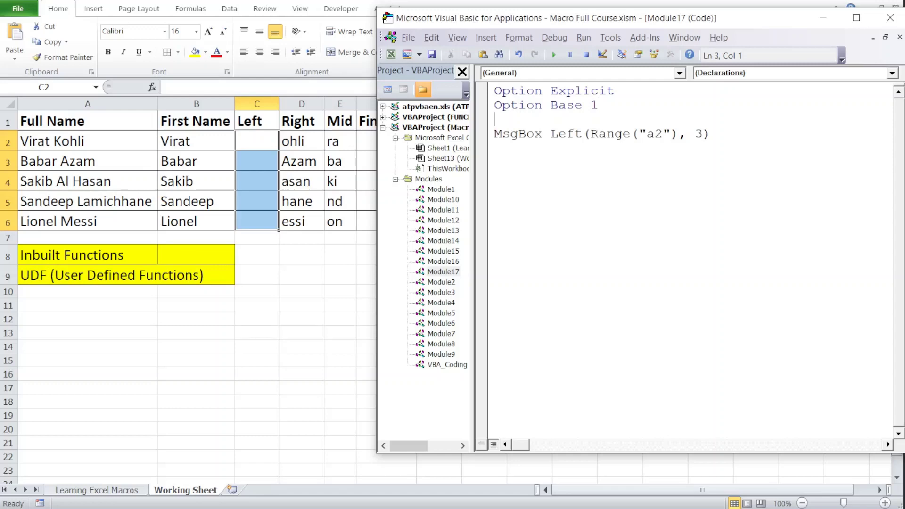
pyautogui.write('Sub')
pyautogui.write('VBA')
pyautogui.write('Functi')
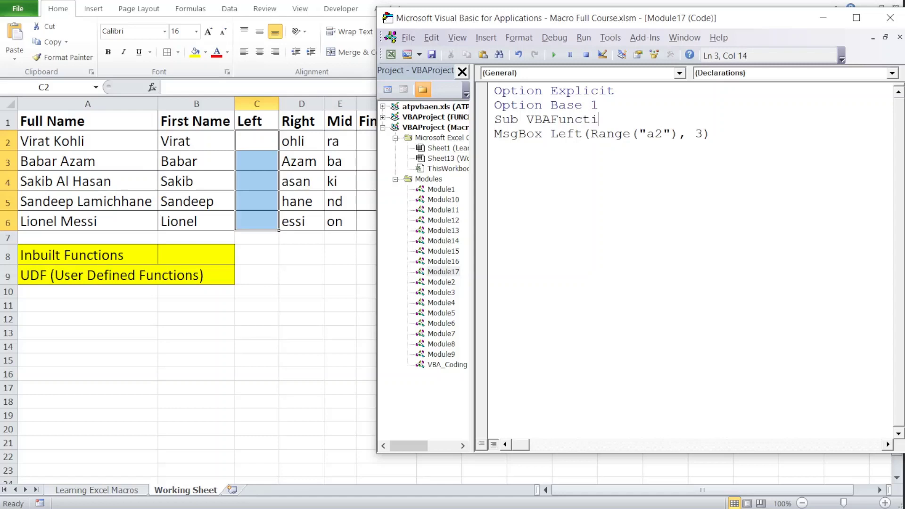
pyautogui.write('ons')
pyautogui.press('Return')
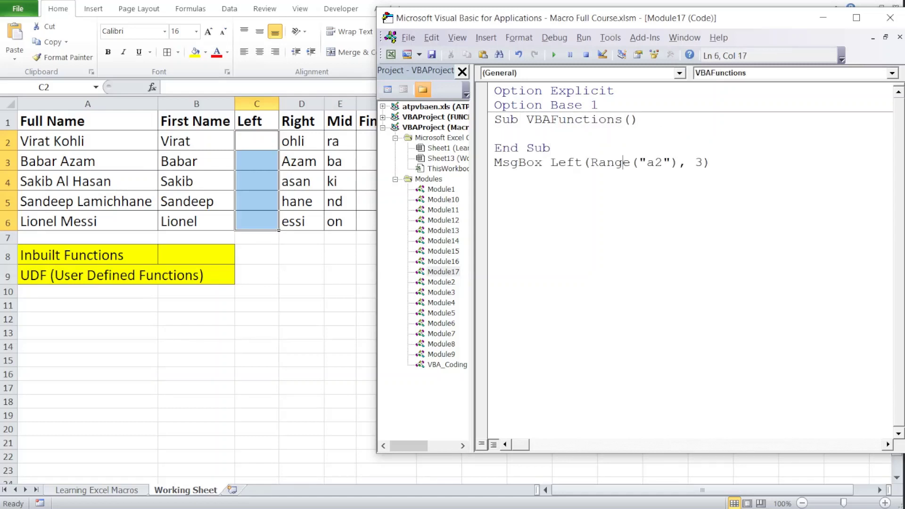
# Move the MsgBox Left(Range("a2"), 3) line inside the VBAFunctions procedure
pyautogui.press('Right')
pyautogui.hotkey('shift', 'Up')
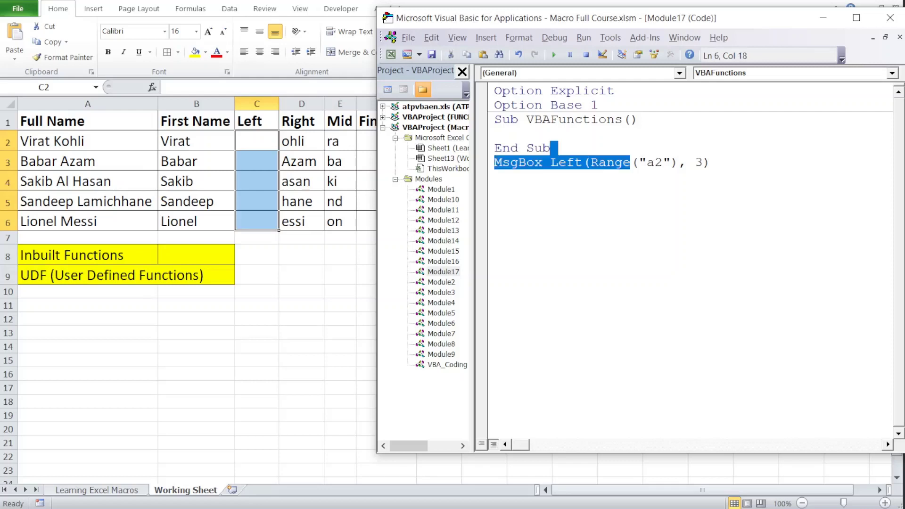
pyautogui.hotkey('shift', 'Down')
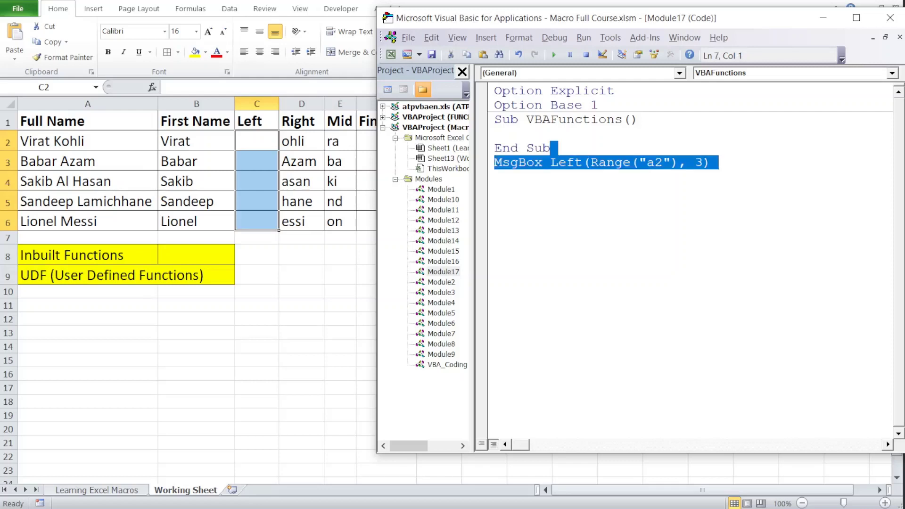
pyautogui.hotkey('ctrl', 'x')
pyautogui.press('Up')
pyautogui.hotkey('ctrl', 'v')
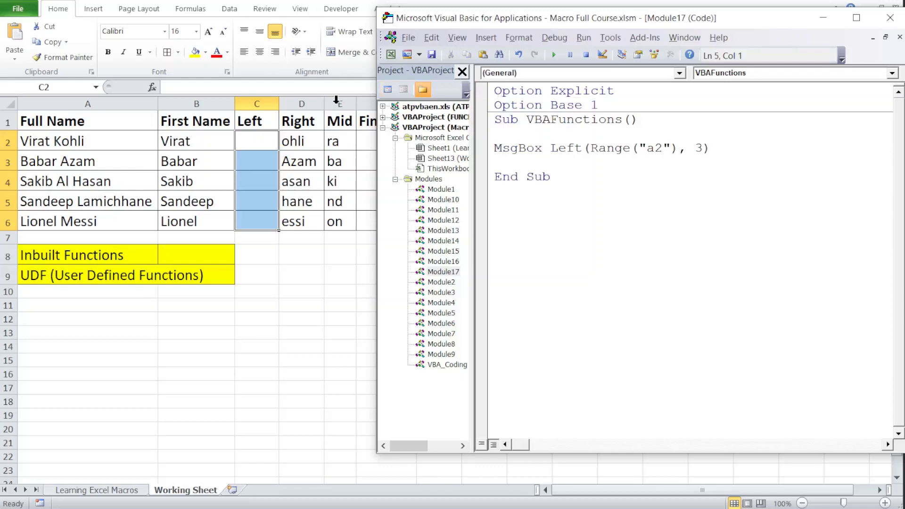
pyautogui.click(255, 137)
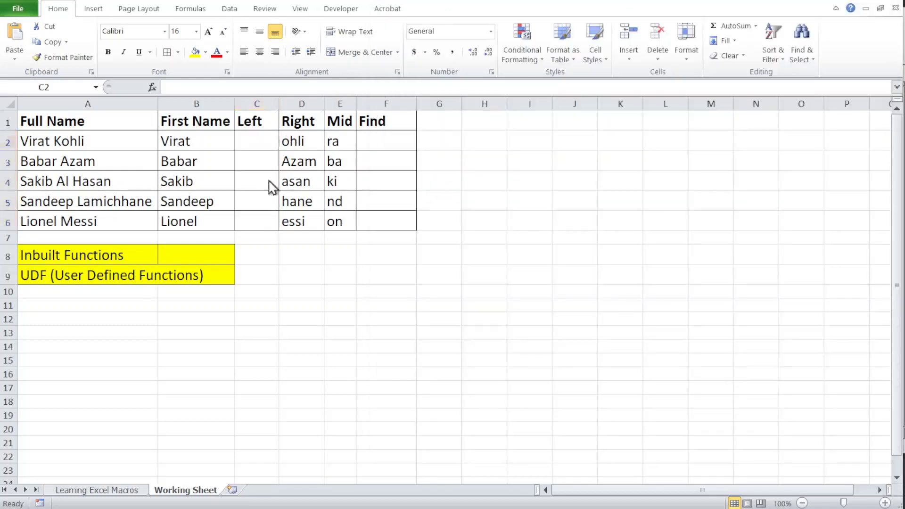
# Step through VBAFunctions with F8 and close the message box showing Vir
pyautogui.hotkey('alt', 'F11')
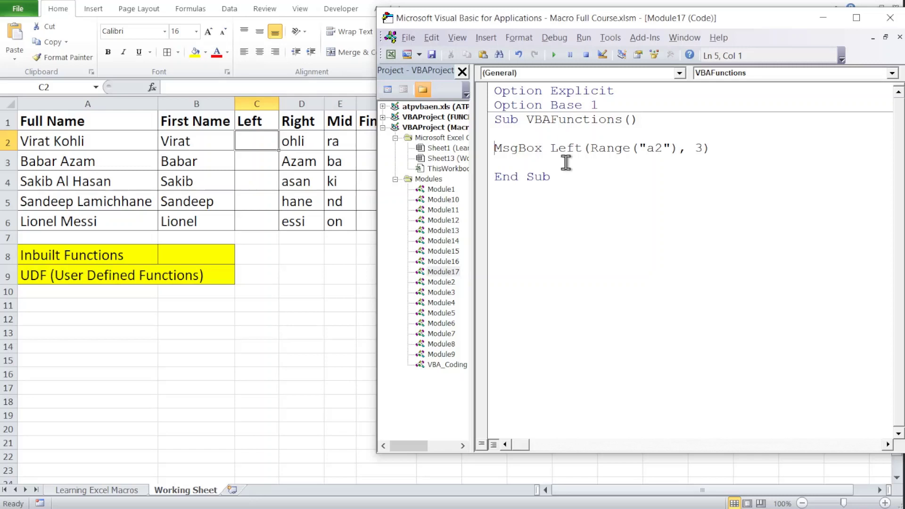
pyautogui.press('XF86AudioRaiseVolume')
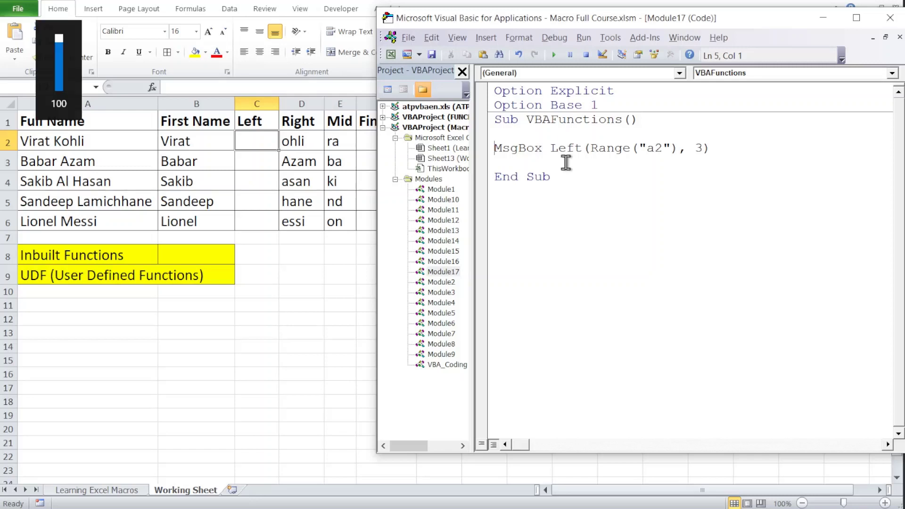
pyautogui.press('F8')
pyautogui.press('F8')
pyautogui.press('F8')
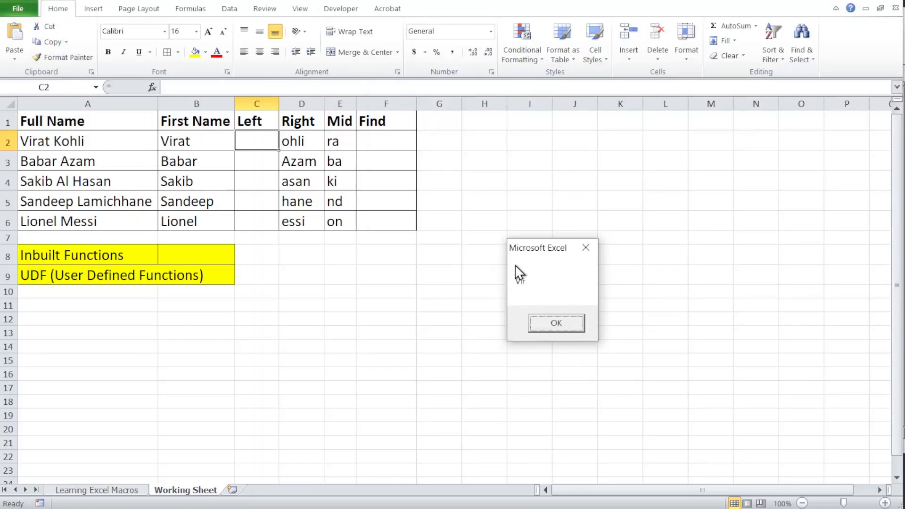
pyautogui.click(555, 323)
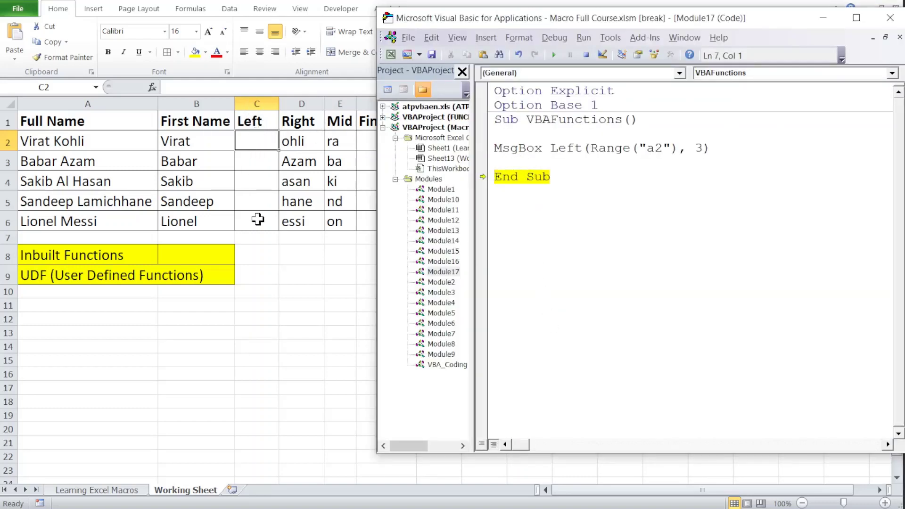
# Remove the blank line and comment out the MsgBox test line with an apostrophe
pyautogui.click(507, 160)
pyautogui.press('Up')
pyautogui.press('BackSpace')
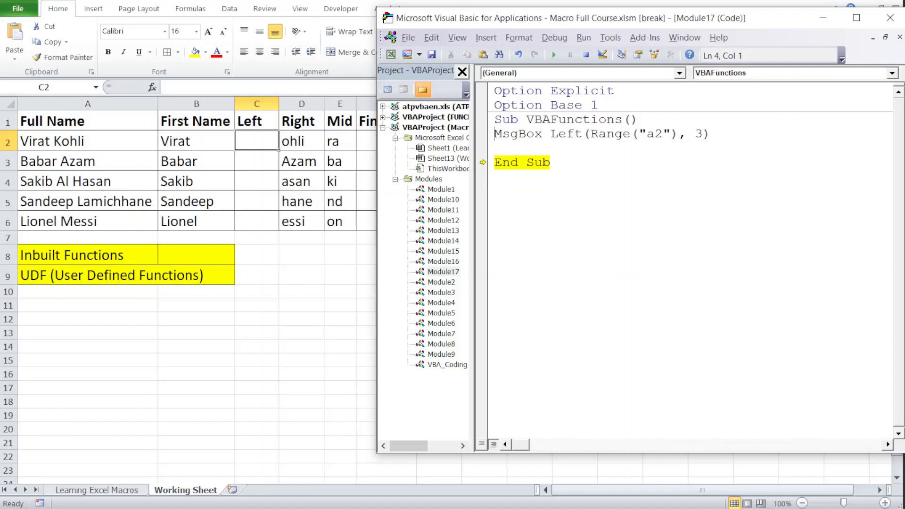
pyautogui.write("'")
pyautogui.press('Down')
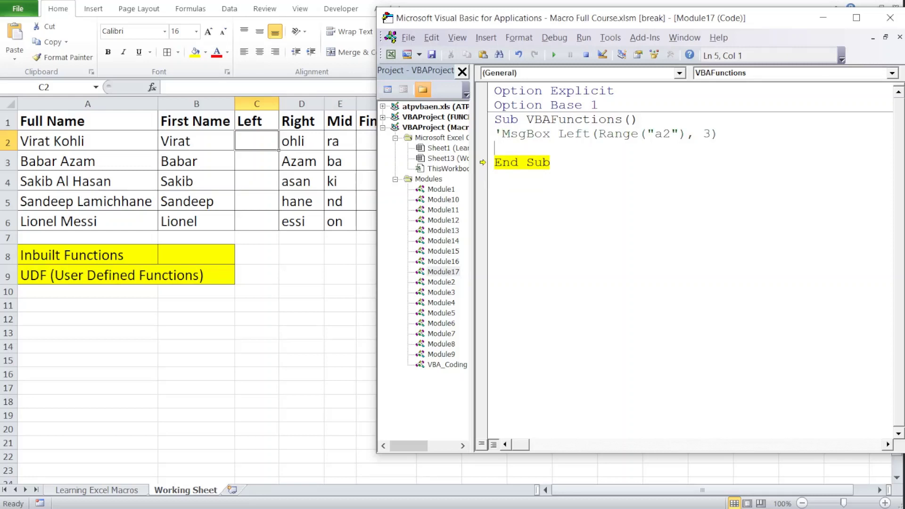
# Declare Dim L As Long and begin a range("C" & L) line, dismissing the compile error
pyautogui.press('Return')
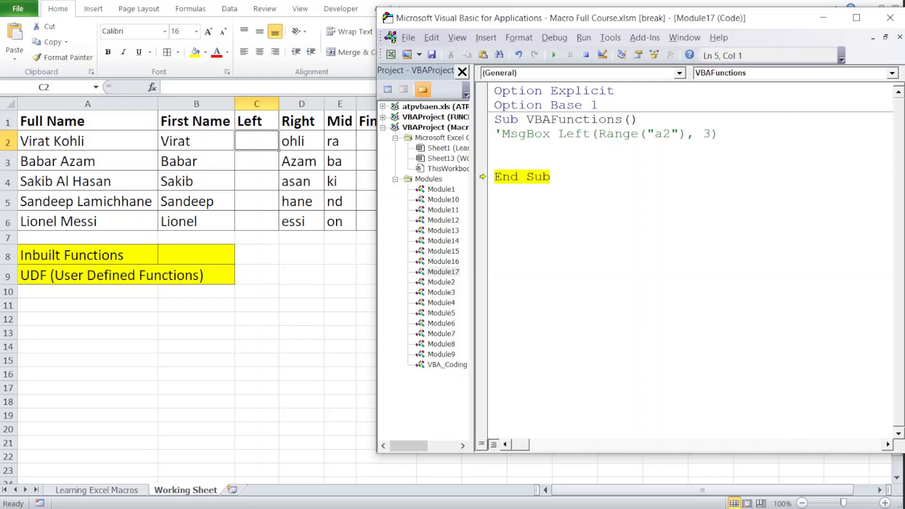
pyautogui.write('Dim L')
pyautogui.write(' as long')
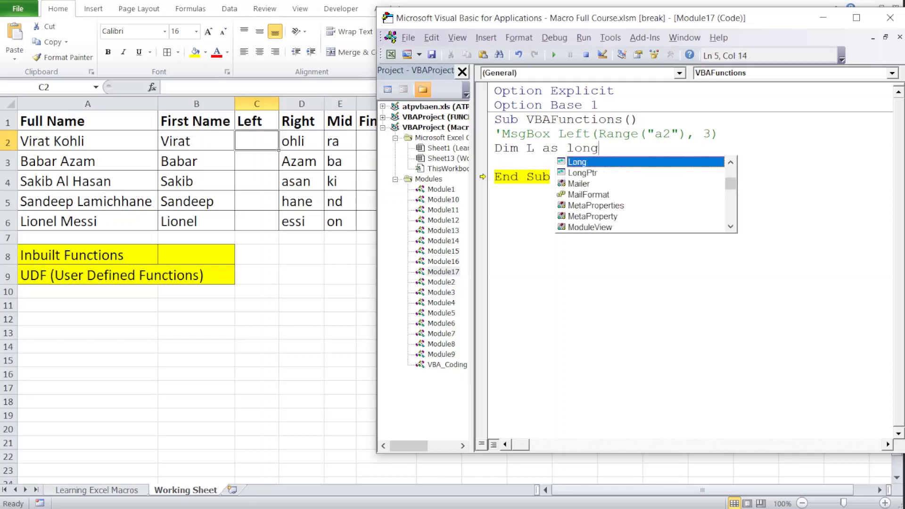
pyautogui.press('Down')
pyautogui.press('Up')
pyautogui.press('Return')
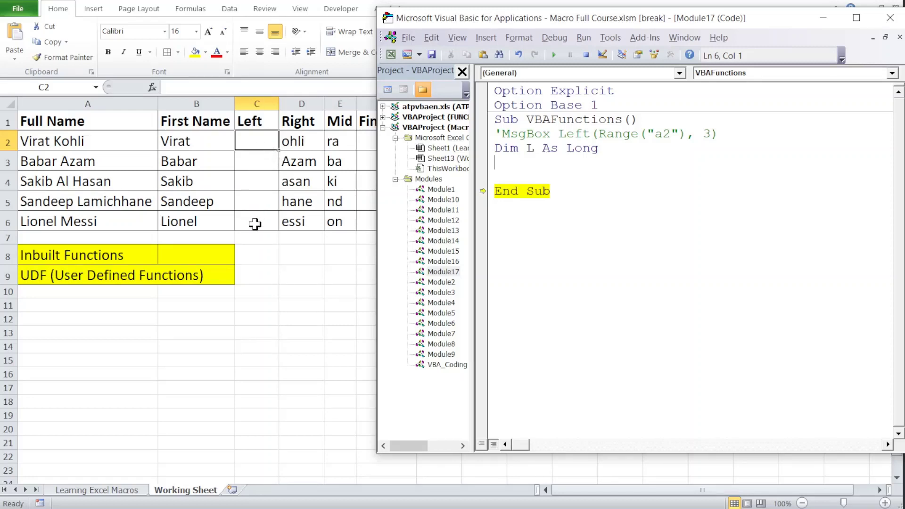
pyautogui.write('r')
pyautogui.write('ange')
pyautogui.write('(')
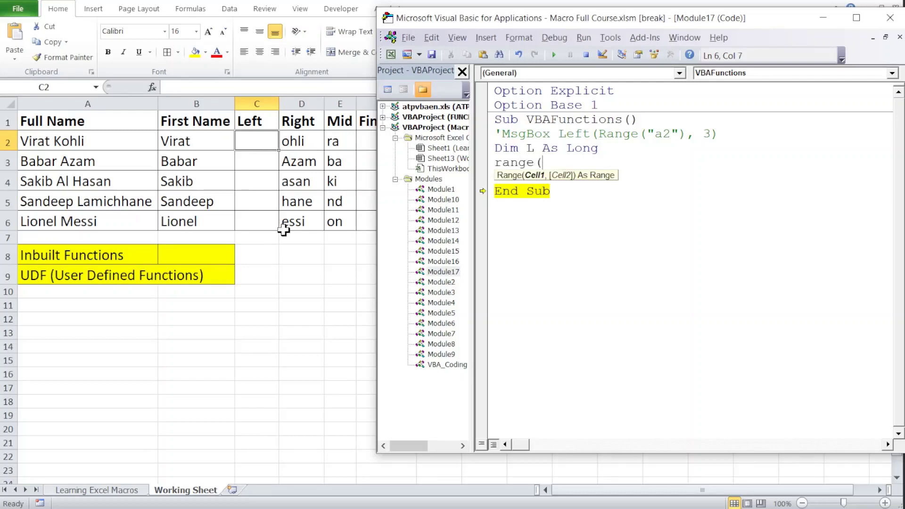
pyautogui.write('"C')
pyautogui.write('" ')
pyautogui.write('& ')
pyautogui.write('L')
pyautogui.press('Return')
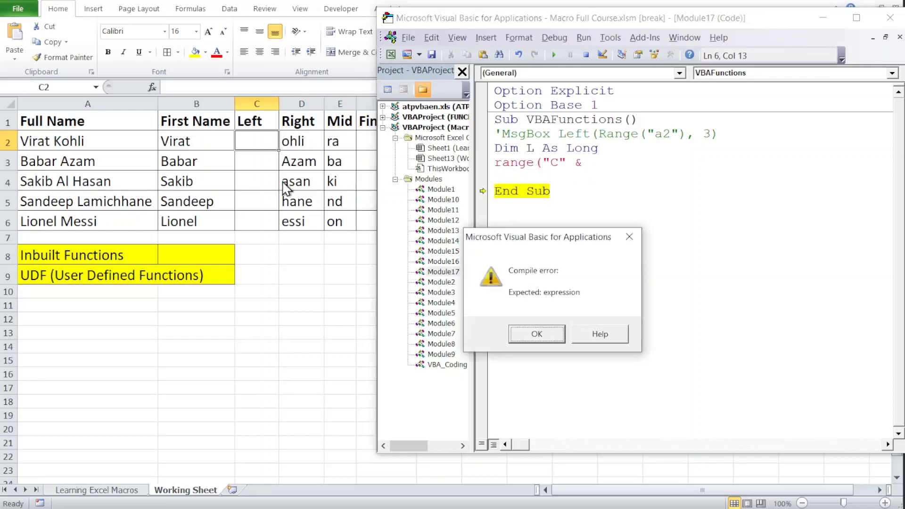
pyautogui.press('Return')
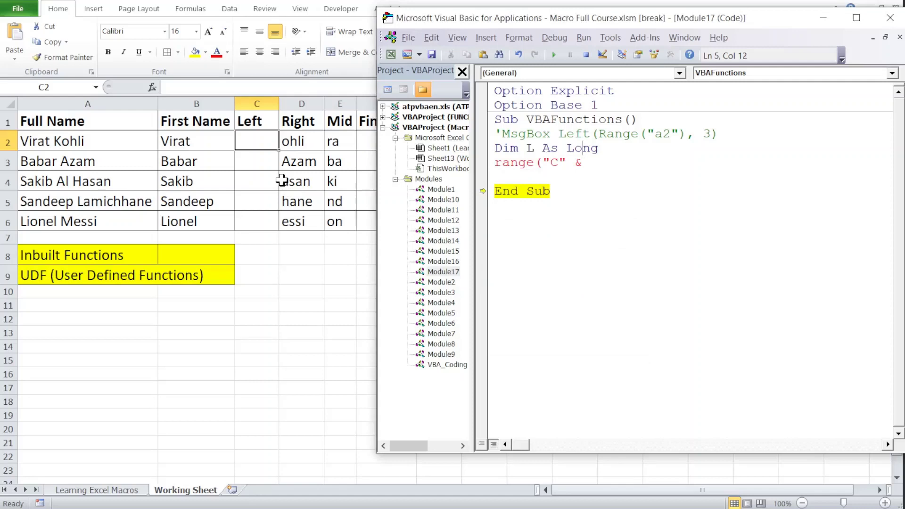
pyautogui.press('Return')
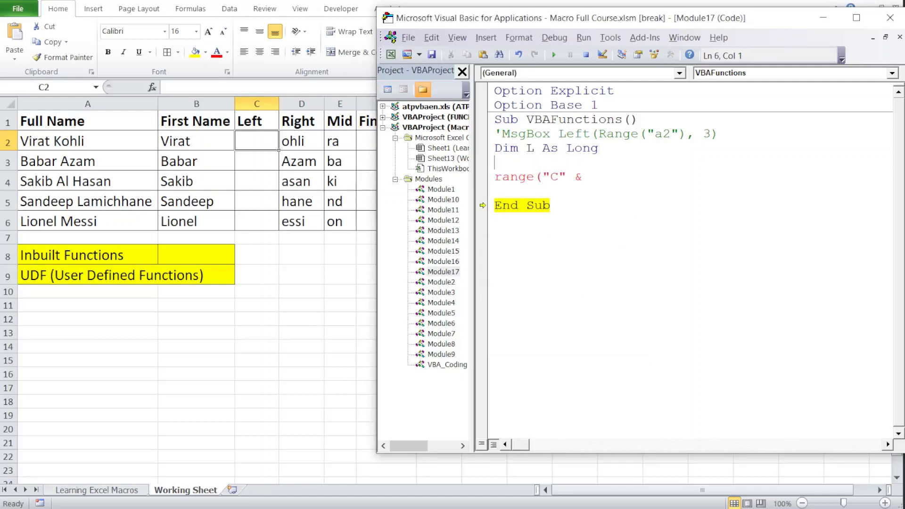
# Write For L = 2 To 6 and extend the loop line to range("C" & L).Value=
pyautogui.write('For')
pyautogui.write('2 to 6')
pyautogui.click(583, 176)
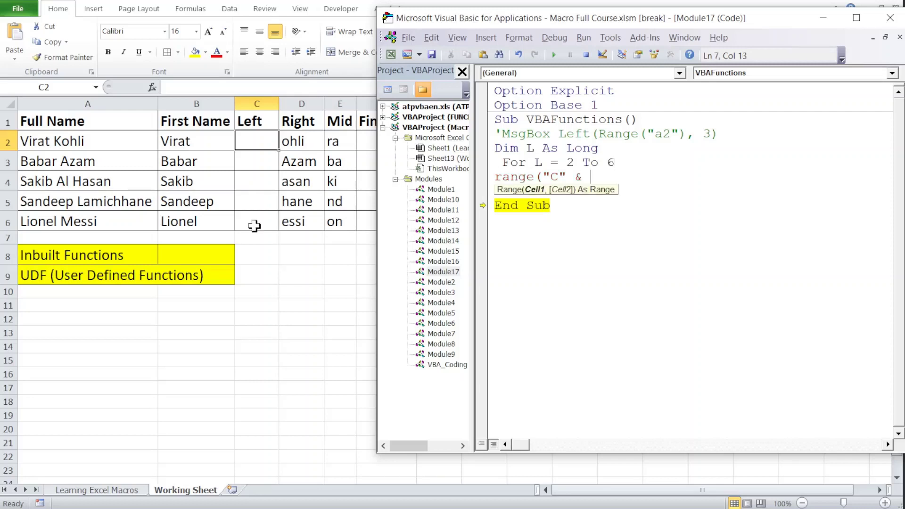
pyautogui.write('L')
pyautogui.write(')')
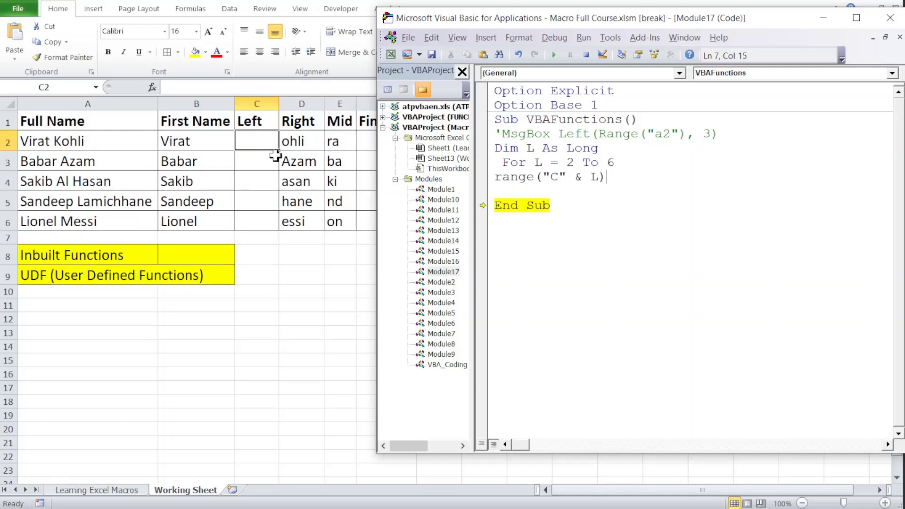
pyautogui.write('.')
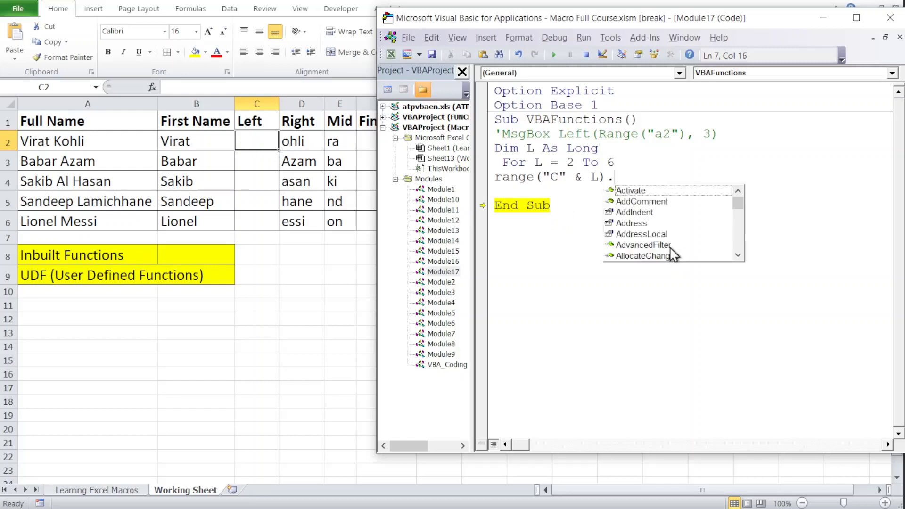
pyautogui.write('value')
pyautogui.press('Escape')
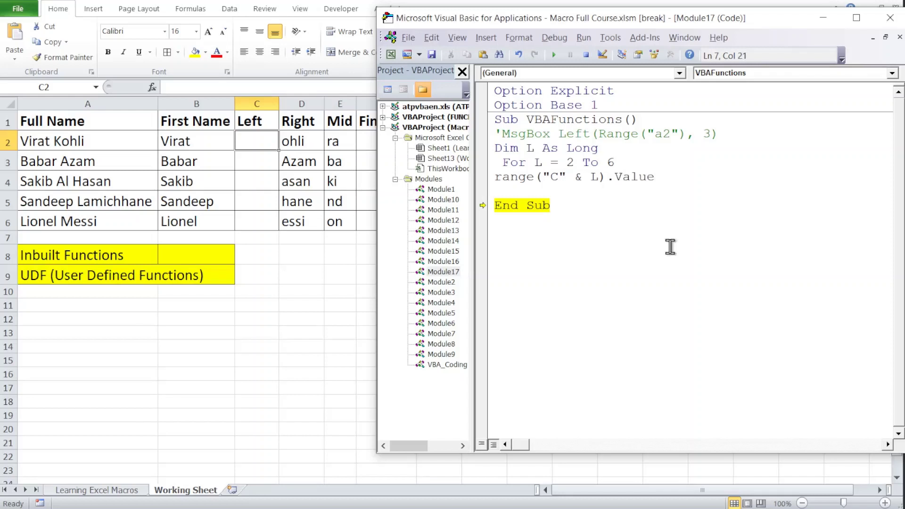
pyautogui.write('=')
pyautogui.click(712, 136)
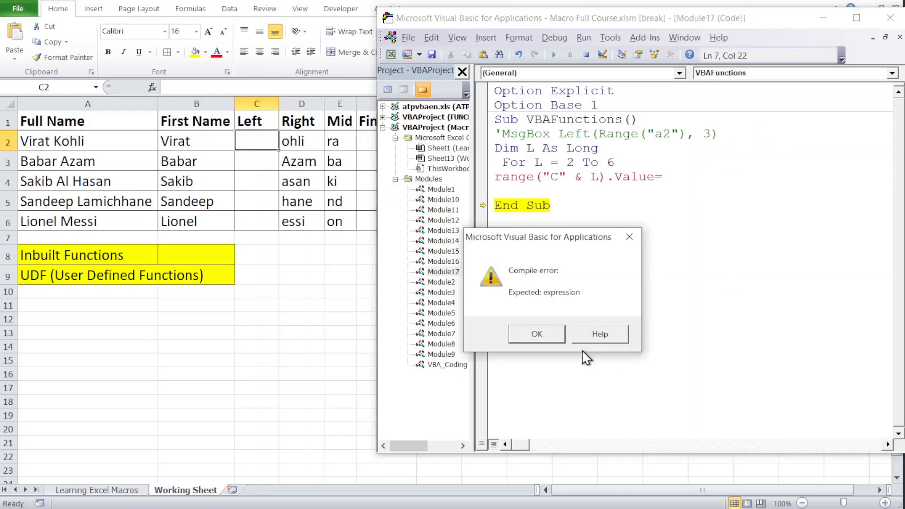
# Paste Left(Range("a2"), 3) after Value= and delete its fixed row number 2
pyautogui.click(551, 341)
pyautogui.click(562, 136)
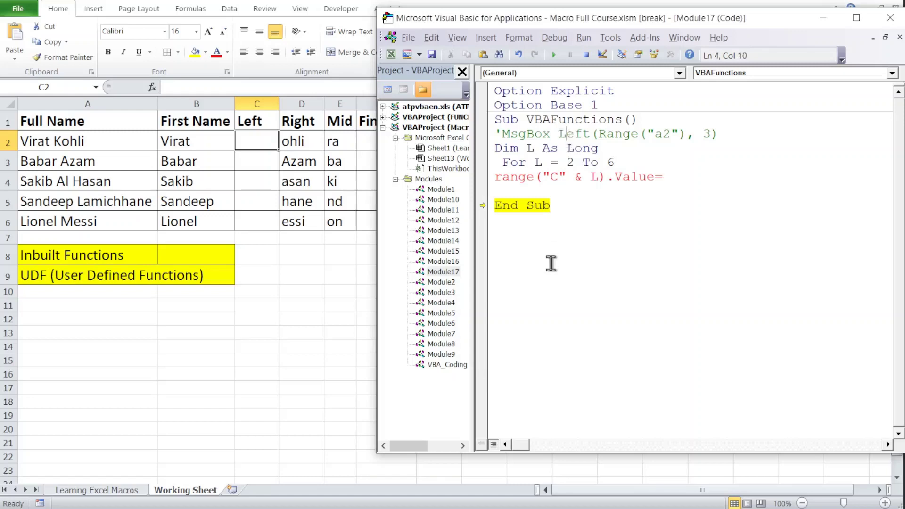
pyautogui.press('Left')
pyautogui.hotkey('shift', 'Right')
pyautogui.hotkey('shift', 'Right')
pyautogui.hotkey('shift', 'Right')
pyautogui.hotkey('shift', 'Right')
pyautogui.hotkey('shift', 'Right')
pyautogui.hotkey('shift', 'Right')
pyautogui.hotkey('shift', 'Right')
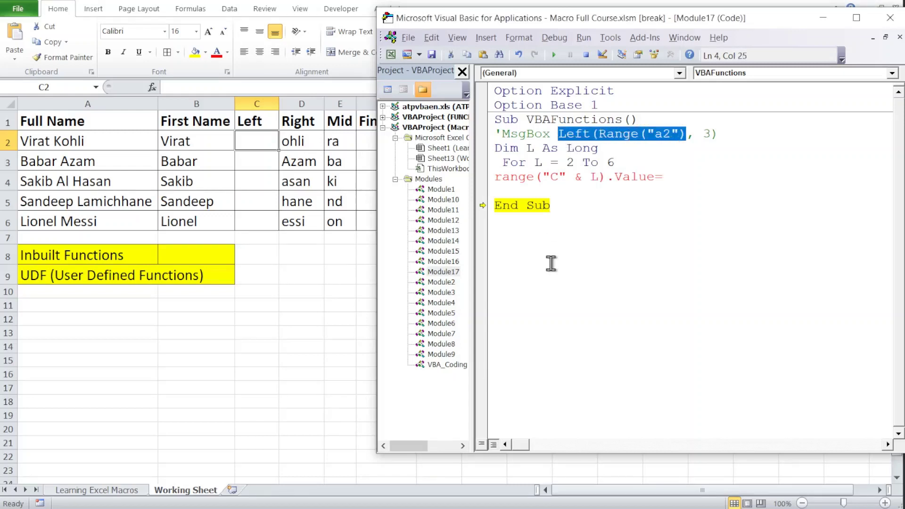
pyautogui.hotkey('shift', 'Right')
pyautogui.hotkey('shift', 'Right')
pyautogui.hotkey('shift', 'Right')
pyautogui.hotkey('shift', 'Right')
pyautogui.hotkey('ctrl', 'c')
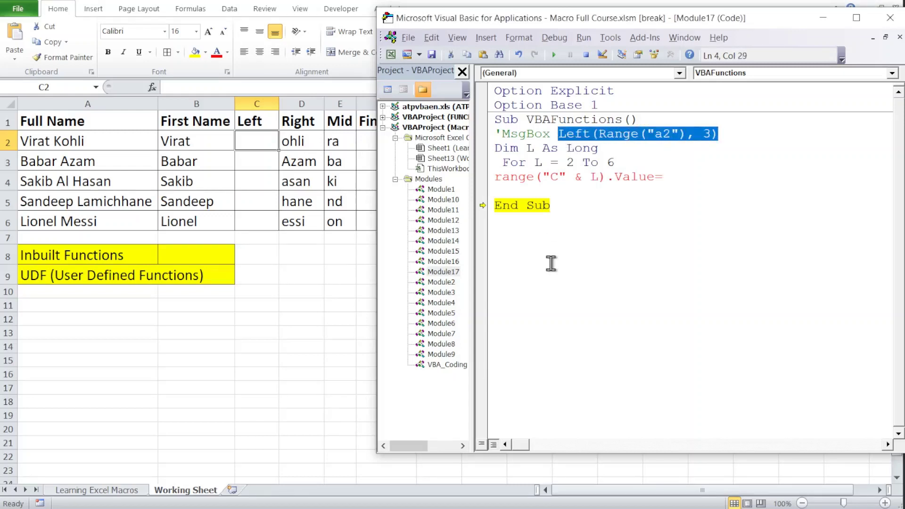
pyautogui.click(683, 177)
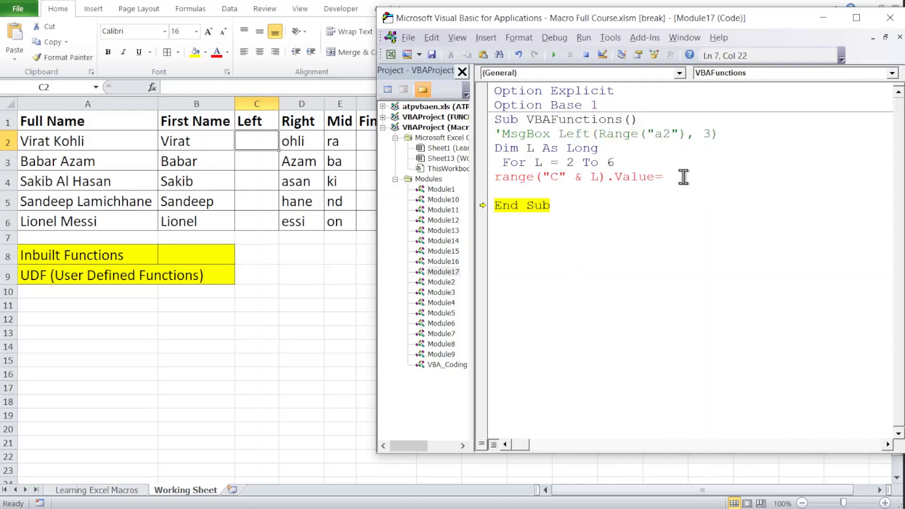
pyautogui.hotkey('ctrl', 'v')
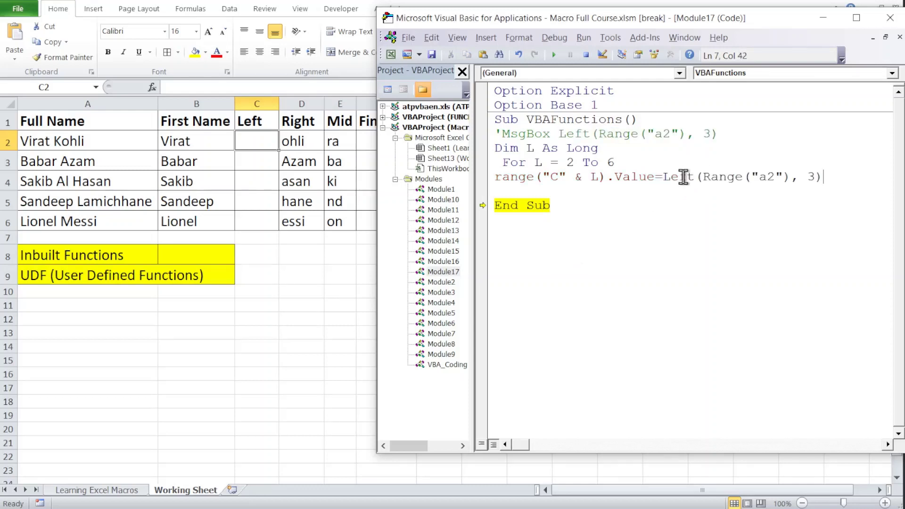
pyautogui.click(774, 177)
pyautogui.press('BackSpace')
pyautogui.press('BackSpace')
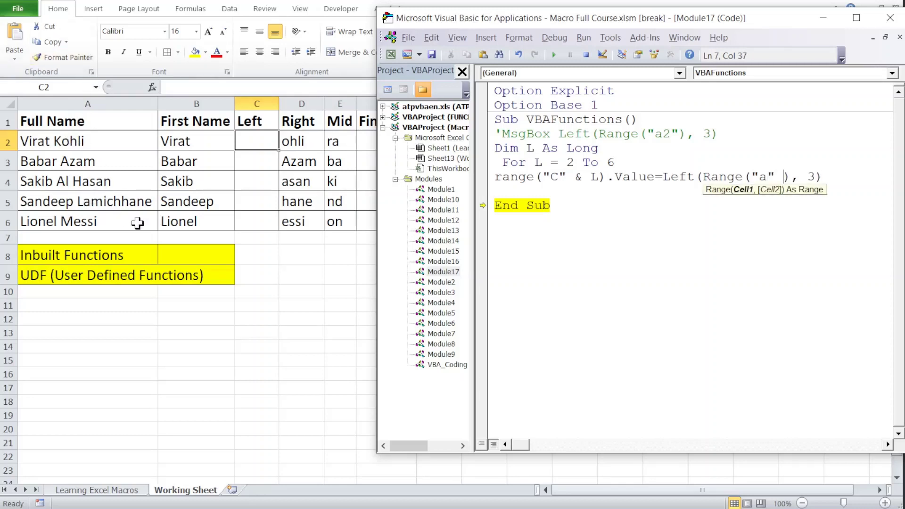
# Complete Range("a" & L), indent the loop body and close the loop with Next L
pyautogui.write('&')
pyautogui.write('L')
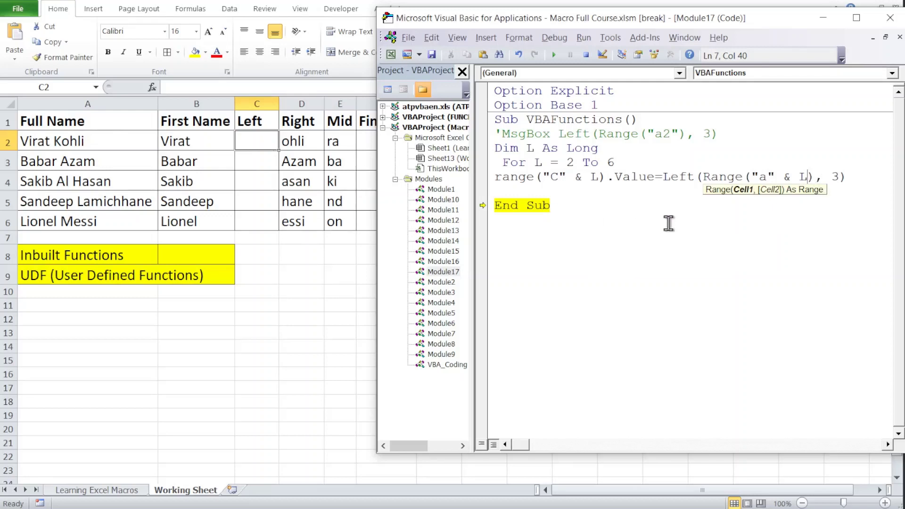
pyautogui.click(496, 176)
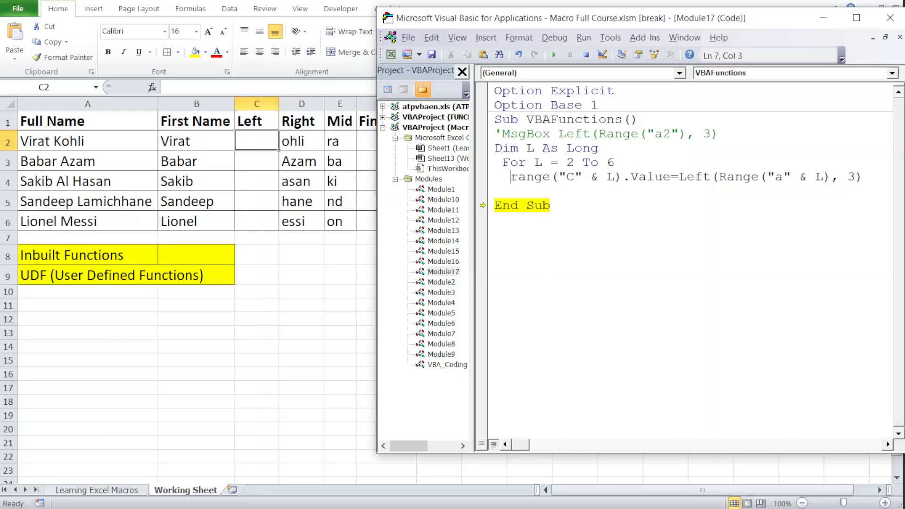
pyautogui.press('Right')
pyautogui.click(511, 191)
pyautogui.press('Tab')
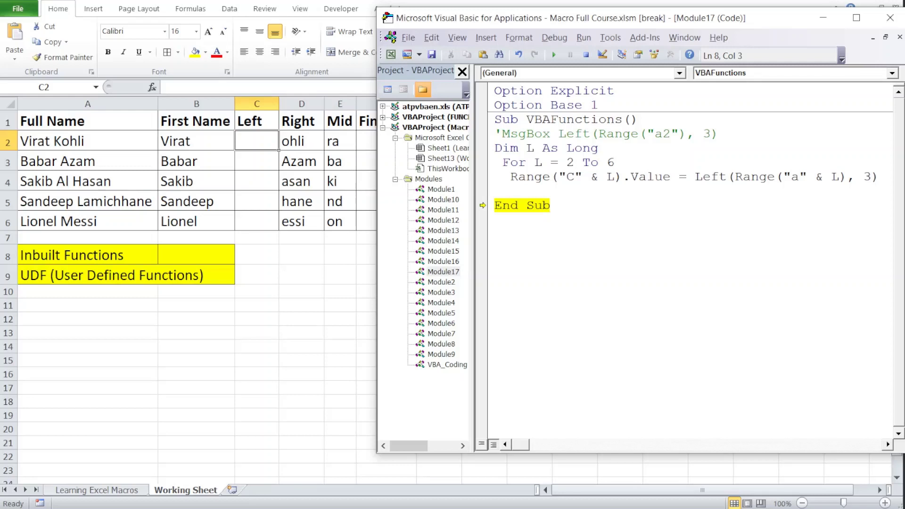
pyautogui.write('Next L')
# Step the loop with F8 so C2:C6 fill with Vir, Bab, Sak, San and Lio
pyautogui.click(543, 177)
pyautogui.press('F8')
pyautogui.press('F8')
pyautogui.press('F8')
pyautogui.press('F8')
pyautogui.press('F8')
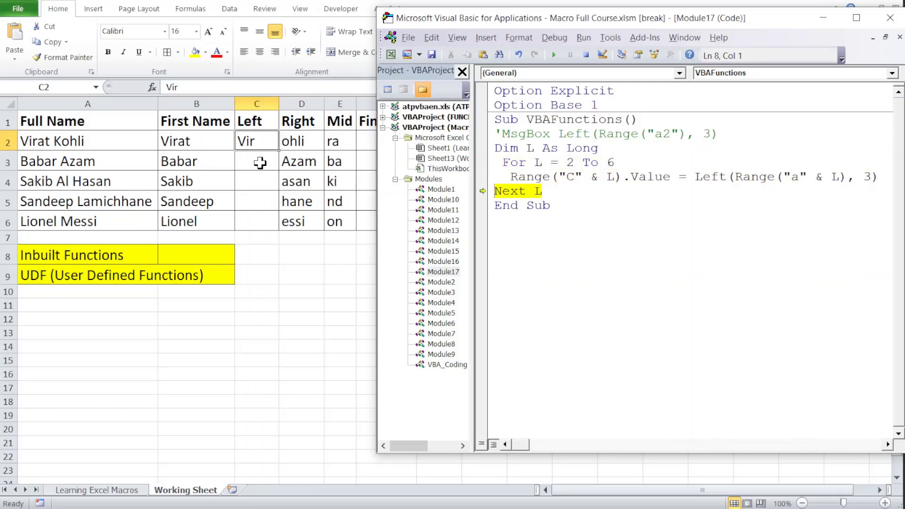
pyautogui.press('F8')
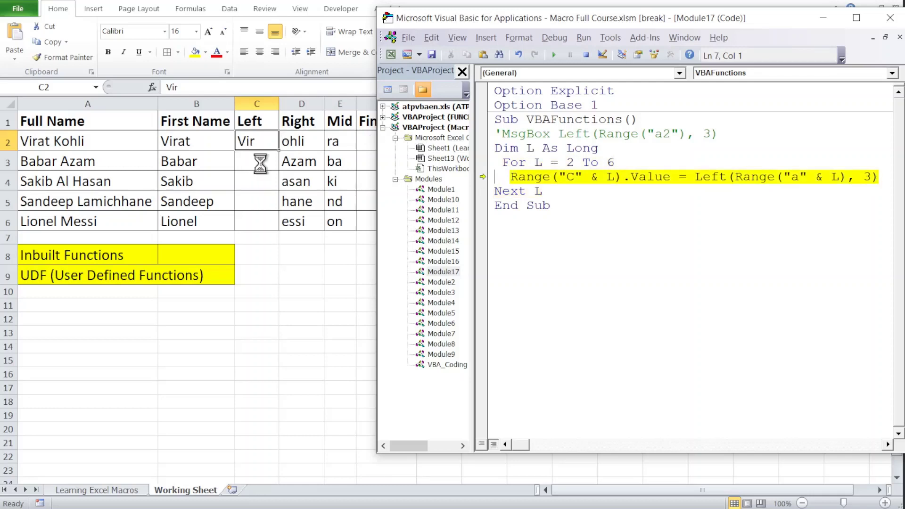
pyautogui.press('F8')
pyautogui.press('F8')
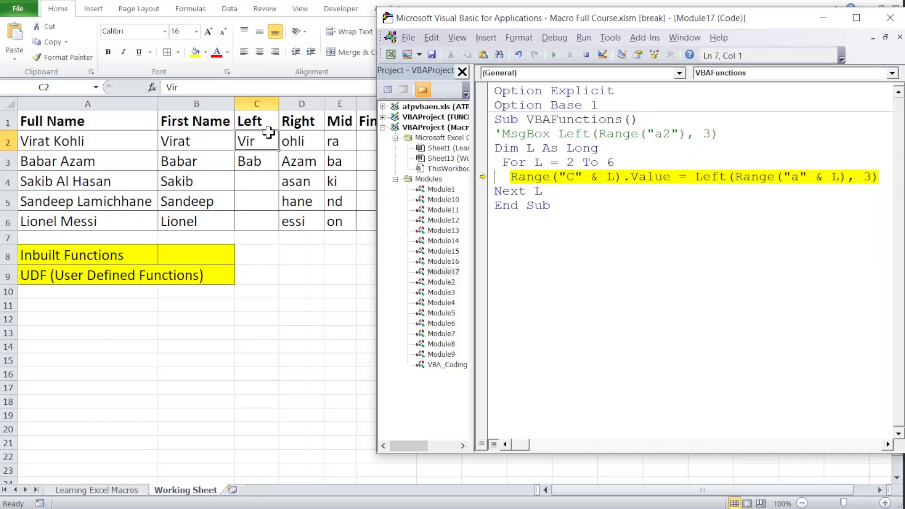
pyautogui.press('F8')
pyautogui.press('F8')
pyautogui.press('F8')
pyautogui.press('F8')
pyautogui.press('F8')
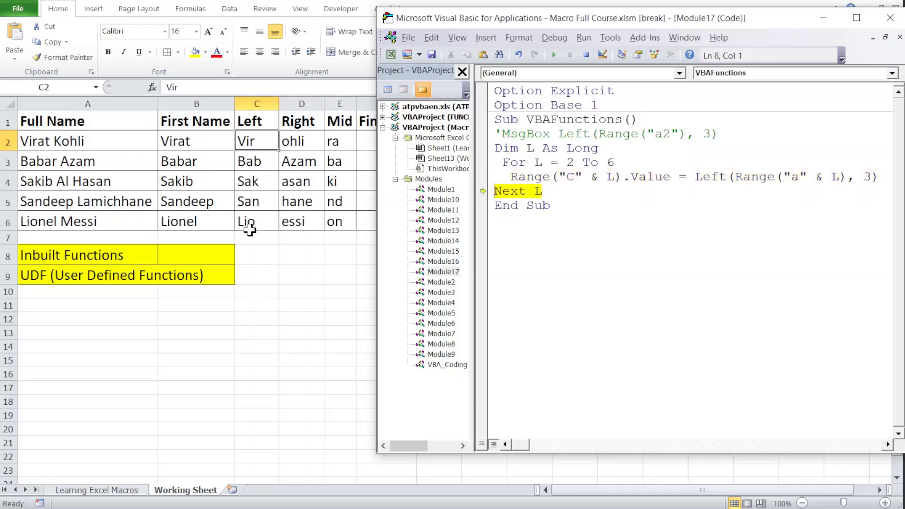
pyautogui.click(295, 142)
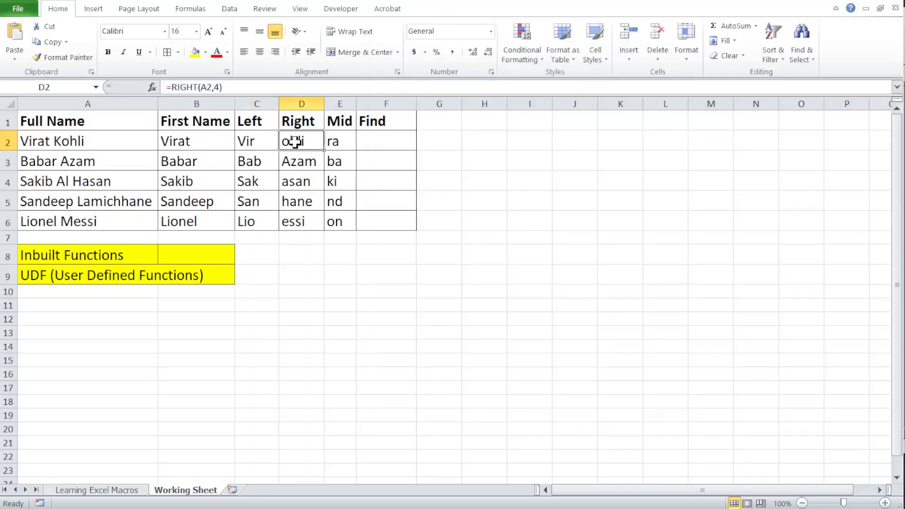
# Clear the Right column values in D2:D6
pyautogui.hotkey('shift', 'Down')
pyautogui.hotkey('shift', 'Down')
pyautogui.hotkey('shift', 'Down')
pyautogui.hotkey('shift', 'Down')
pyautogui.press('Delete')
pyautogui.click(294, 142)
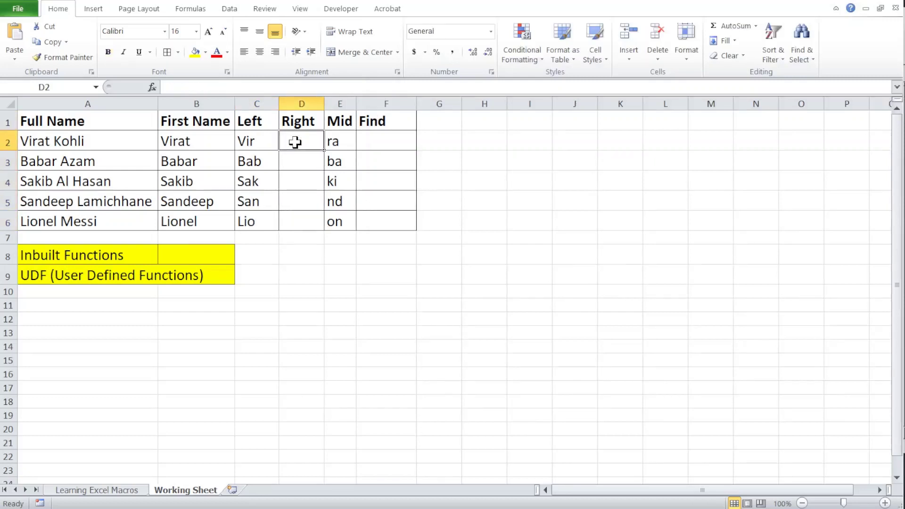
pyautogui.hotkey('alt', 'F11')
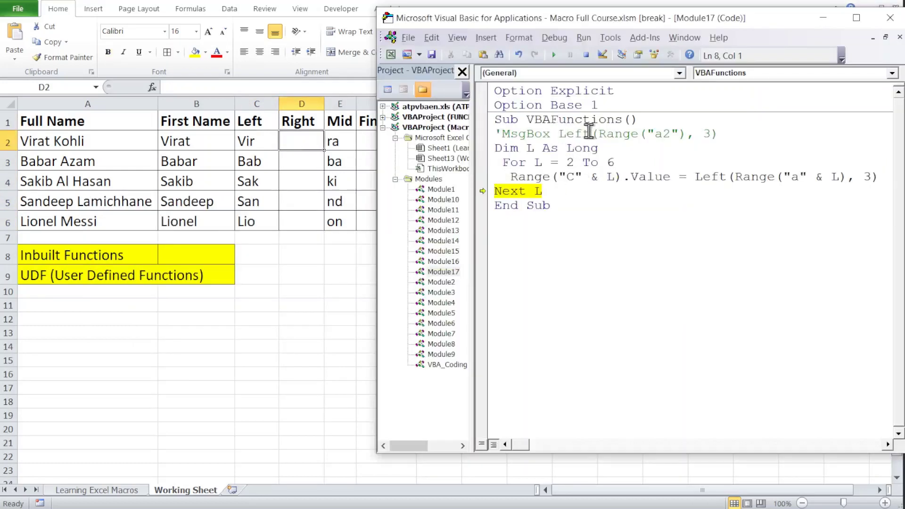
# Change Left to Right on the commented MsgBox line
pyautogui.click(589, 134)
pyautogui.press('BackSpace')
pyautogui.press('BackSpace')
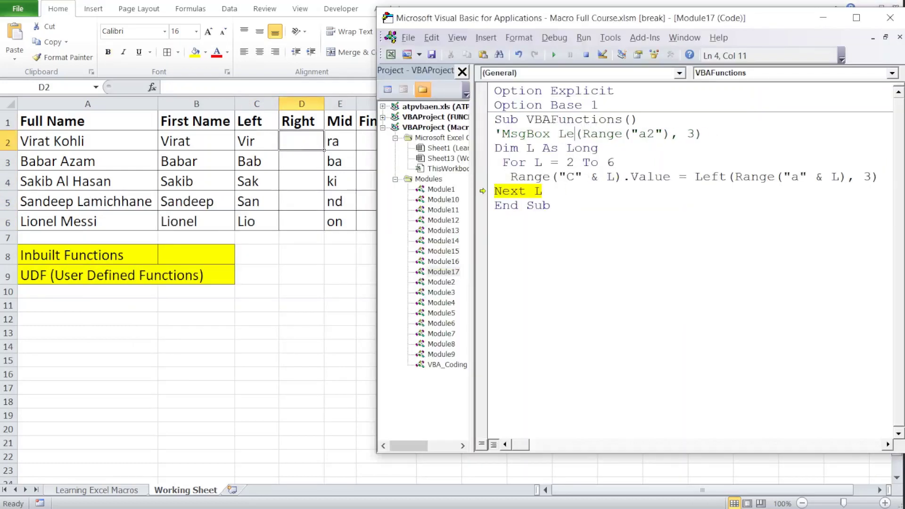
pyautogui.press('BackSpace')
pyautogui.press('BackSpace')
pyautogui.write('Right')
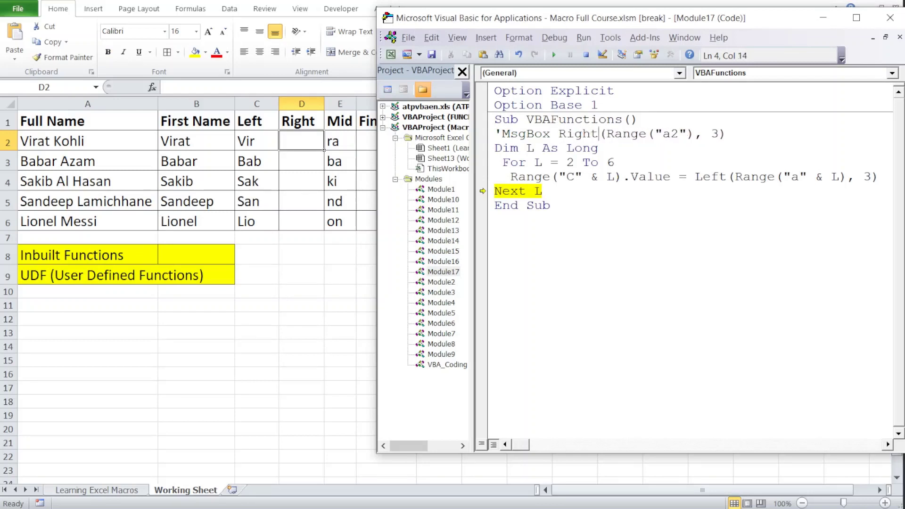
# Comment out the Dim, For, assignment and Next L lines, accepting the project reset
pyautogui.press('Left')
pyautogui.press('Left')
pyautogui.press('Left')
pyautogui.press('Left')
pyautogui.press('Left')
pyautogui.press('Left')
pyautogui.press('Left')
pyautogui.press('Left')
pyautogui.press('Down')
pyautogui.write("'")
pyautogui.click(508, 329)
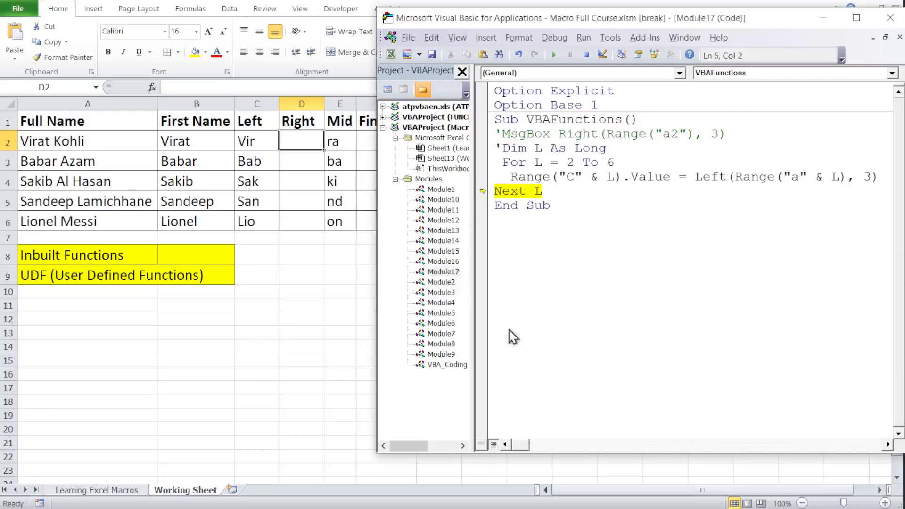
pyautogui.press('Down')
pyautogui.write("'")
pyautogui.press('Down')
pyautogui.write("'")
pyautogui.press('Down')
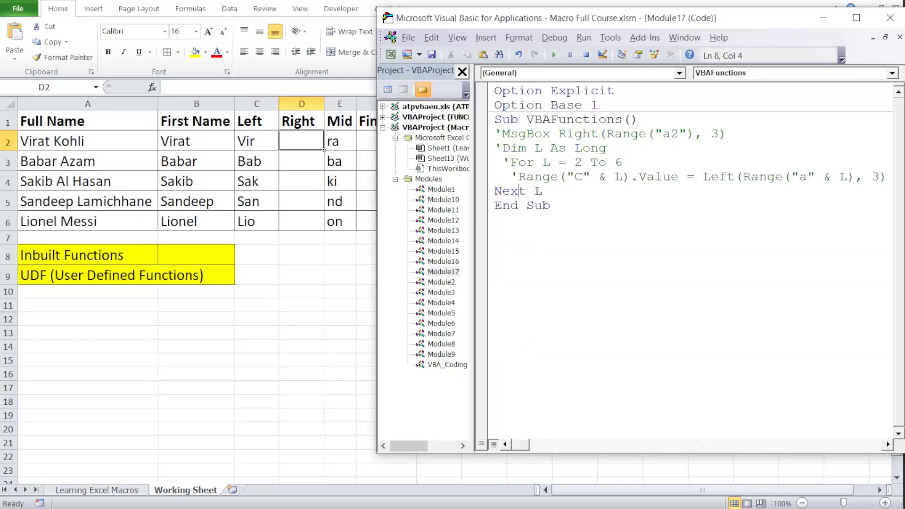
pyautogui.press('Home')
pyautogui.write("'")
pyautogui.press('Up')
pyautogui.press('Up')
pyautogui.press('Up')
pyautogui.press('Up')
# Uncomment the MsgBox Right(Range("a2"), 3) line and move into its a2 reference
pyautogui.press('BackSpace')
pyautogui.hotkey('ctrl', 'Right')
pyautogui.press('Right')
pyautogui.press('Right')
pyautogui.press('Right')
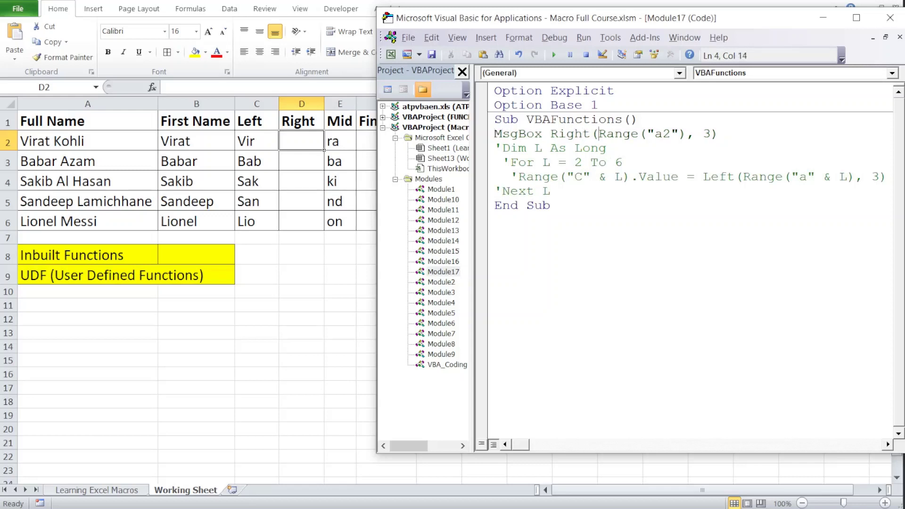
pyautogui.press('Right')
pyautogui.press('Right')
pyautogui.press('Right')
pyautogui.press('Right')
pyautogui.press('Right')
pyautogui.press('Right')
pyautogui.press('Left')
pyautogui.press('Left')
pyautogui.press('Left')
pyautogui.press('Right')
pyautogui.press('Right')
pyautogui.press('Right')
pyautogui.press('Right')
pyautogui.press('F5')
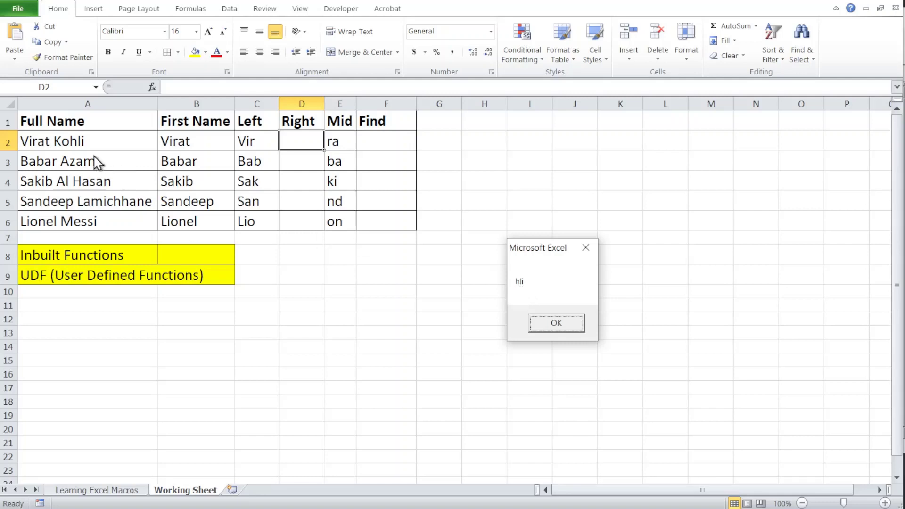
pyautogui.click(558, 323)
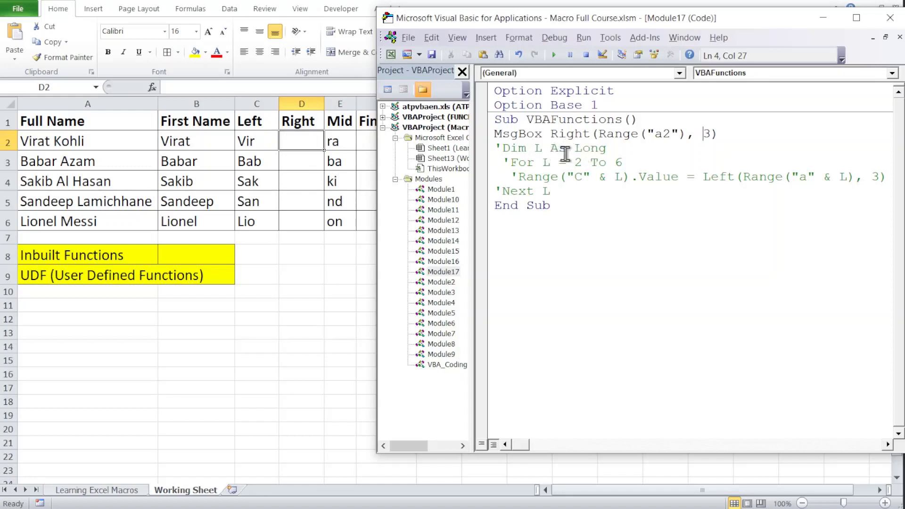
# Comment out the MsgBox line and uncomment the Dim, For, assignment and Next L lines
pyautogui.click(493, 133)
pyautogui.write("'")
pyautogui.press('Down')
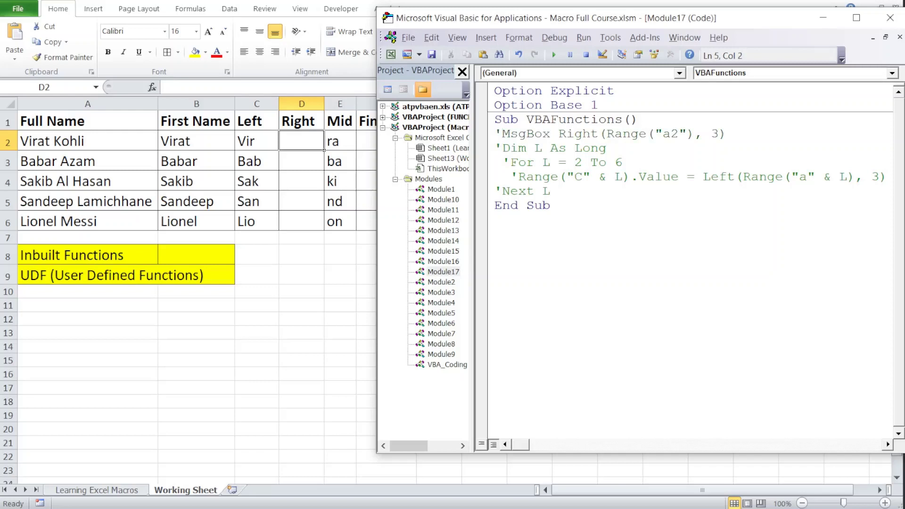
pyautogui.press('BackSpace')
pyautogui.press('Down')
pyautogui.press('BackSpace')
pyautogui.press('Down')
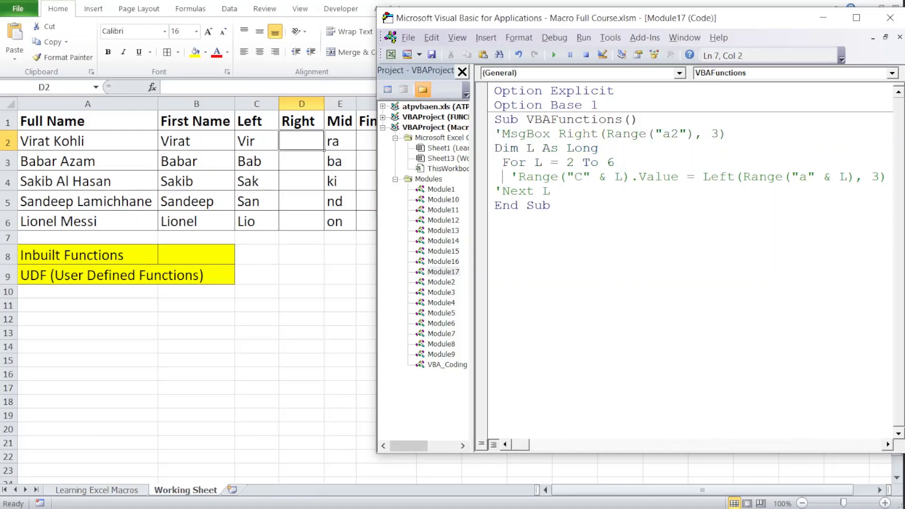
pyautogui.press('Right')
pyautogui.press('Delete')
pyautogui.press('Left')
pyautogui.press('Down')
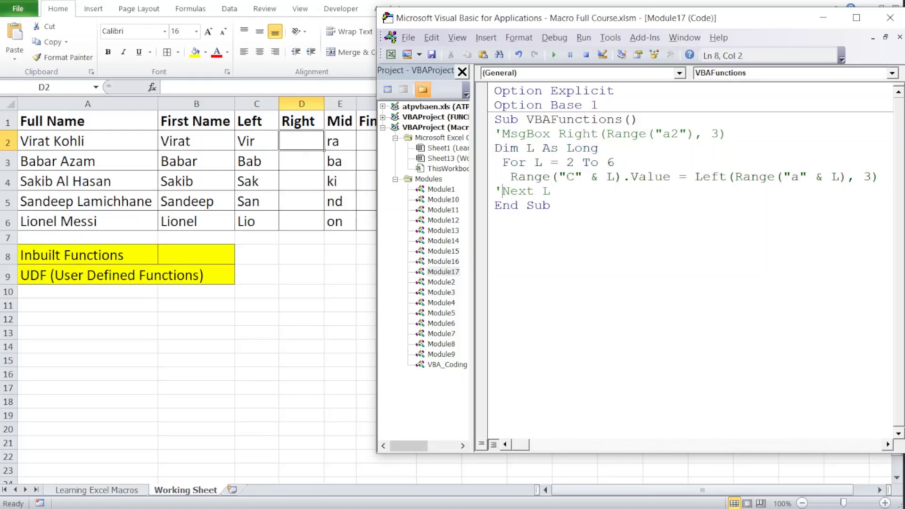
pyautogui.press('BackSpace')
# Copy the Right(Range("a2"), 3) expression and change the loop's column from C to D
pyautogui.moveTo(558, 134); pyautogui.dragTo(566, 134)
pyautogui.hotkey('shift', 'Right')
pyautogui.hotkey('shift', 'Right')
pyautogui.hotkey('shift', 'Right')
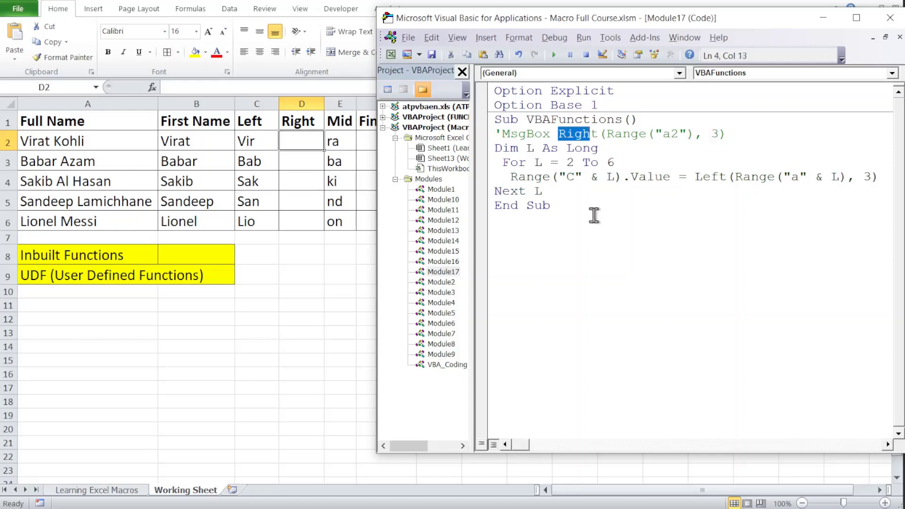
pyautogui.hotkey('shift', 'Right')
pyautogui.hotkey('shift', 'Right')
pyautogui.hotkey('shift', 'Right')
pyautogui.hotkey('shift', 'Right')
pyautogui.hotkey('shift', 'Right')
pyautogui.hotkey('shift', 'Right')
pyautogui.hotkey('shift', 'Right')
pyautogui.hotkey('shift', 'Right')
pyautogui.hotkey('shift', 'Right')
pyautogui.hotkey('ctrl', 'c')
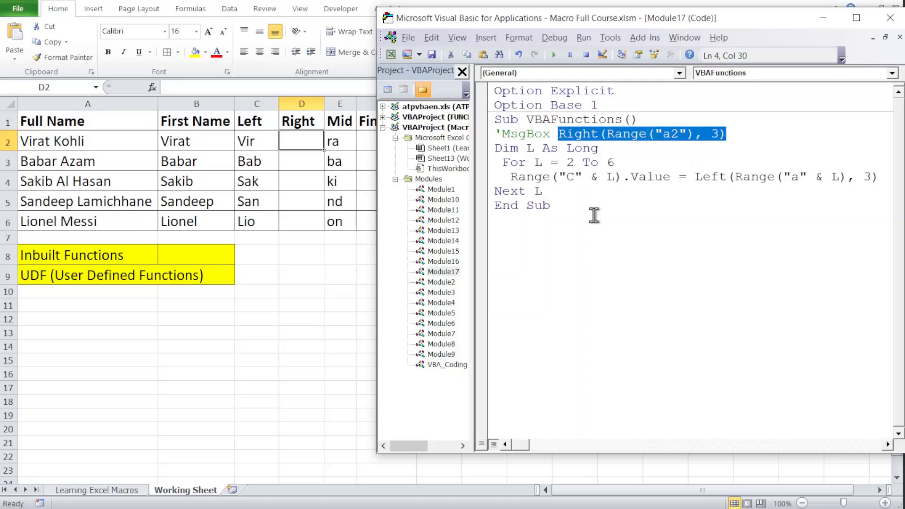
pyautogui.click(576, 177)
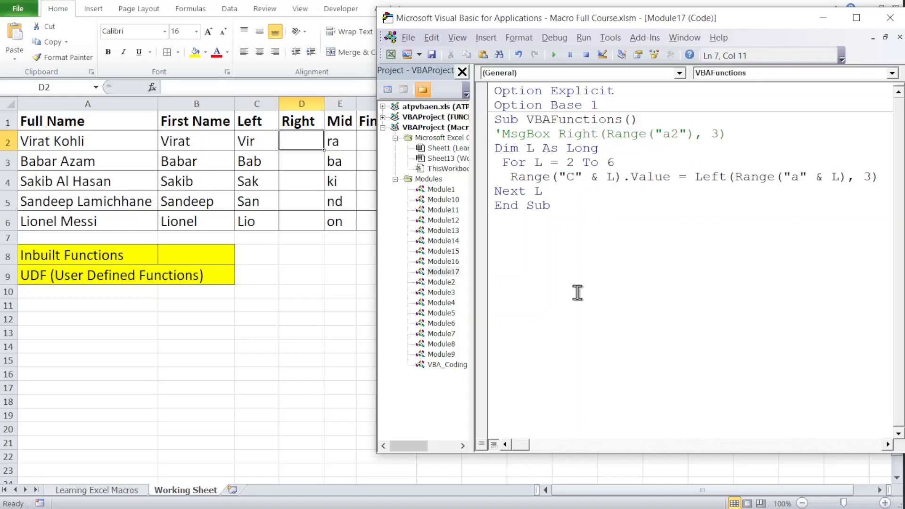
pyautogui.press('BackSpace')
pyautogui.write('D')
# Replace the Left call with Right(Range("a" & L), 3) and step the loop to fill column D
pyautogui.click(701, 175)
pyautogui.hotkey('shift', 'Right')
pyautogui.hotkey('shift', 'Right')
pyautogui.hotkey('shift', 'Right')
pyautogui.hotkey('shift', 'Right')
pyautogui.hotkey('shift', 'Right')
pyautogui.hotkey('shift', 'Right')
pyautogui.hotkey('shift', 'Right')
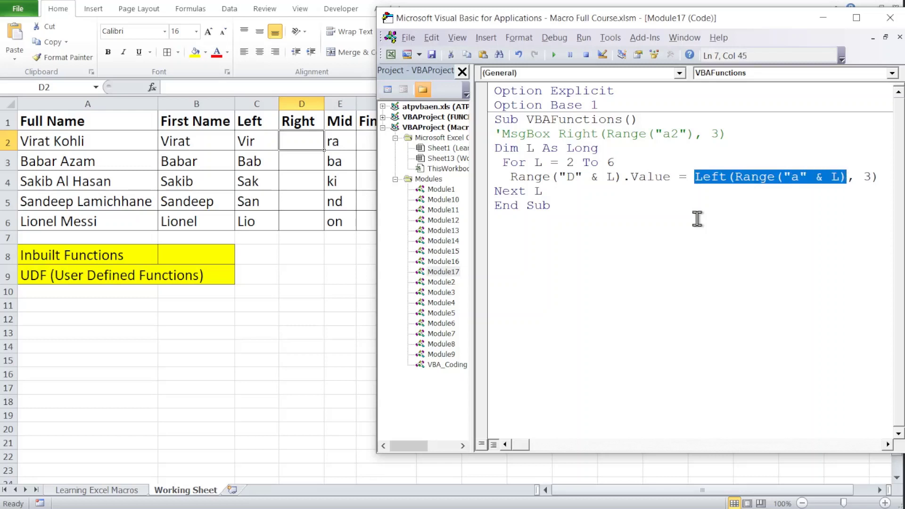
pyautogui.hotkey('shift', 'Right')
pyautogui.hotkey('shift', 'Right')
pyautogui.hotkey('shift', 'Right')
pyautogui.hotkey('shift', 'Right')
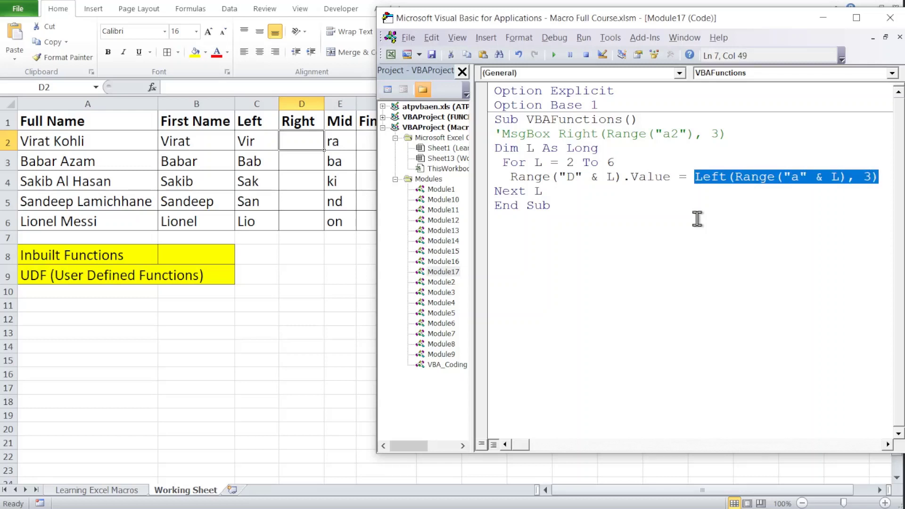
pyautogui.hotkey('ctrl', 'v')
pyautogui.press('Left')
pyautogui.press('Left')
pyautogui.press('Left')
pyautogui.press('Left')
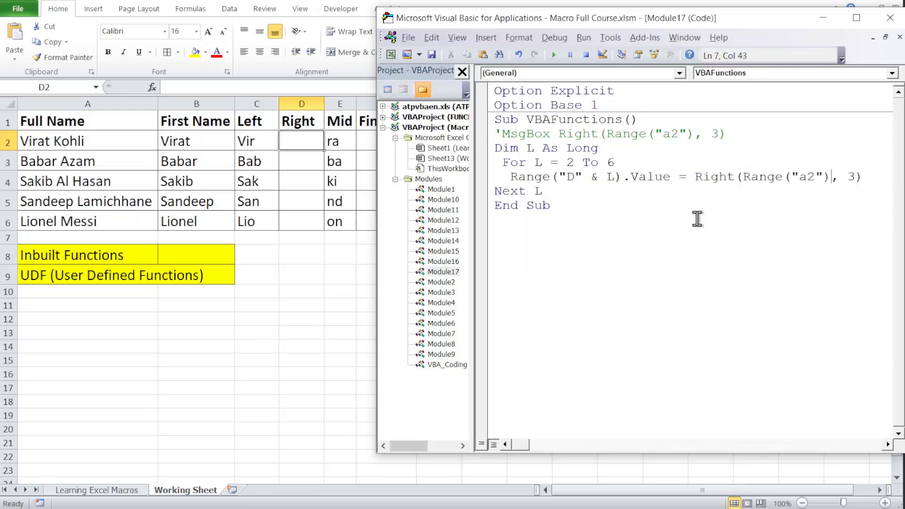
pyautogui.press('Left')
pyautogui.press('Left')
pyautogui.press('BackSpace')
pyautogui.press('Right')
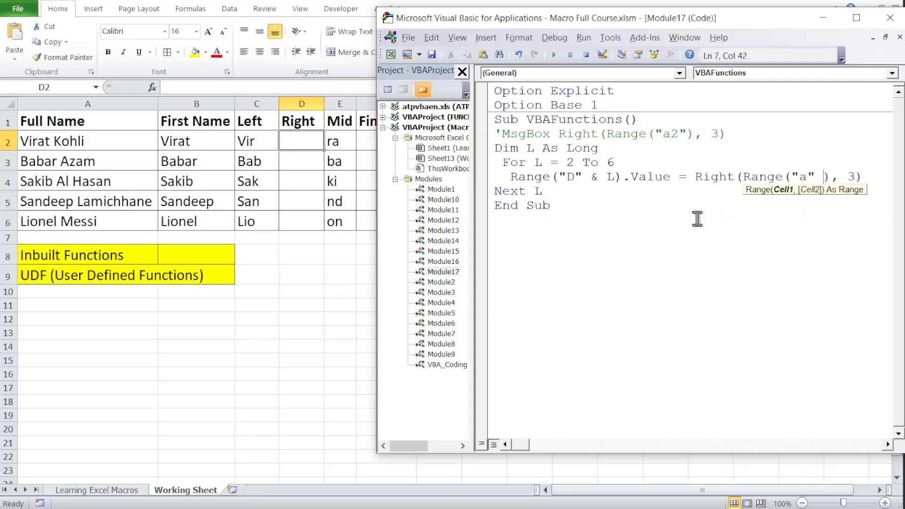
pyautogui.write('& ')
pyautogui.write('L')
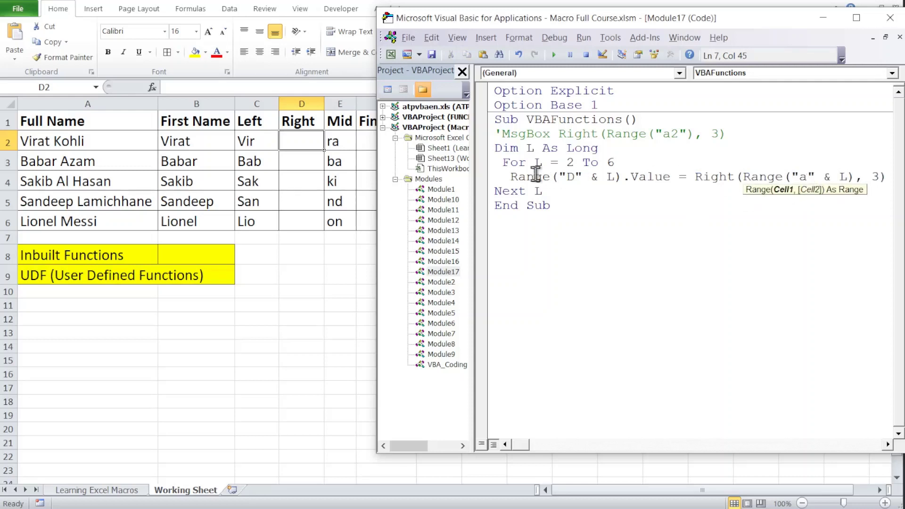
pyautogui.click(544, 178)
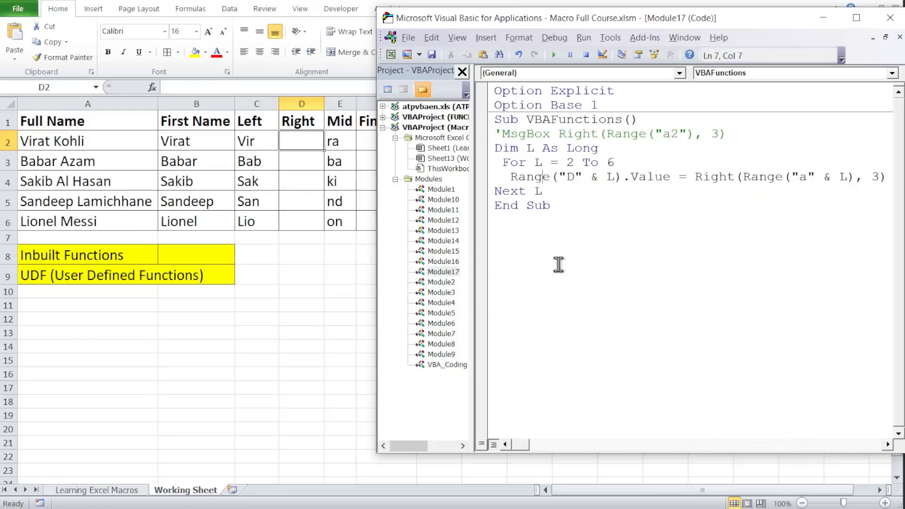
pyautogui.press('F8')
# Finish filling the Right column through D6 and clear the Mid values in E2:E6
pyautogui.press('F8')
pyautogui.press('F8')
pyautogui.press('F8')
pyautogui.press('F8')
pyautogui.press('F8')
pyautogui.press('F8')
pyautogui.press('F8')
pyautogui.press('F8')
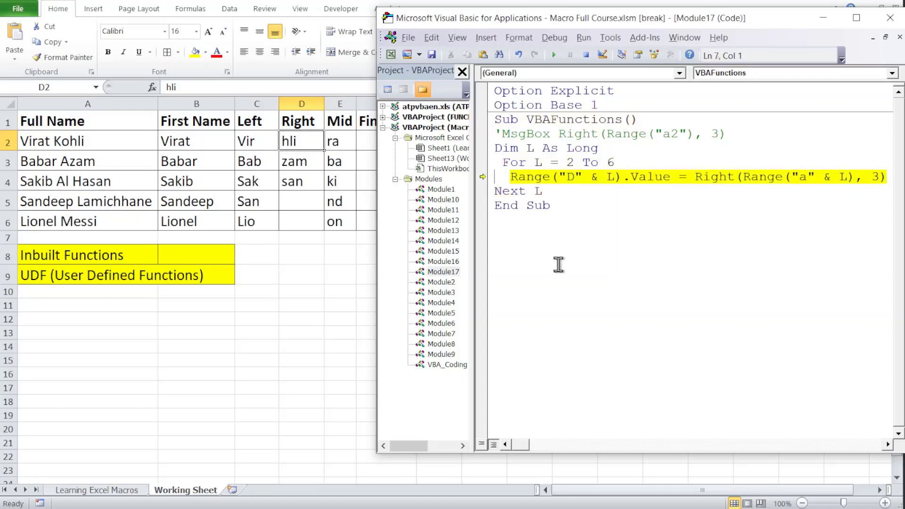
pyautogui.press('F8')
pyautogui.press('F8')
pyautogui.press('F8')
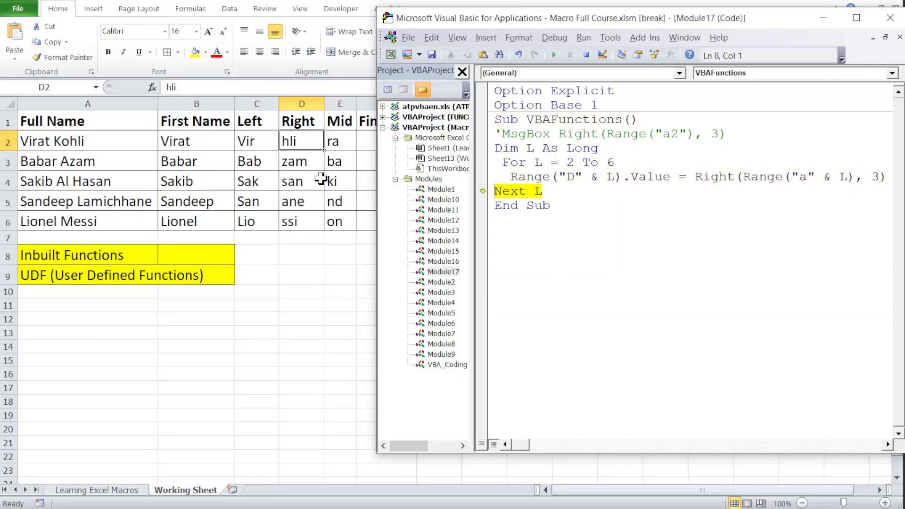
pyautogui.click(345, 144)
pyautogui.hotkey('shift', 'Down')
pyautogui.hotkey('shift', 'Down')
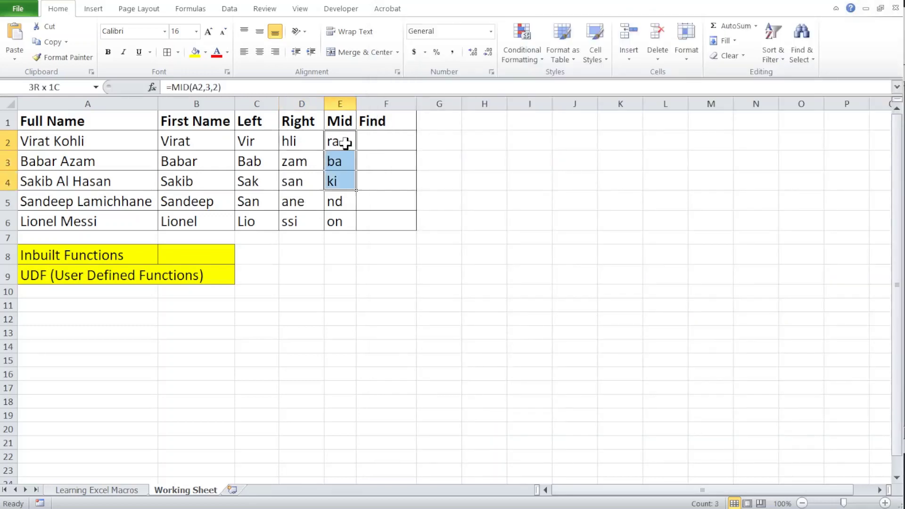
pyautogui.hotkey('shift', 'Down')
pyautogui.hotkey('shift', 'Down')
pyautogui.press('Delete')
# Comment out the Dim L, For, Range and Next L loop lines with apostrophes
pyautogui.hotkey('alt', 'F11')
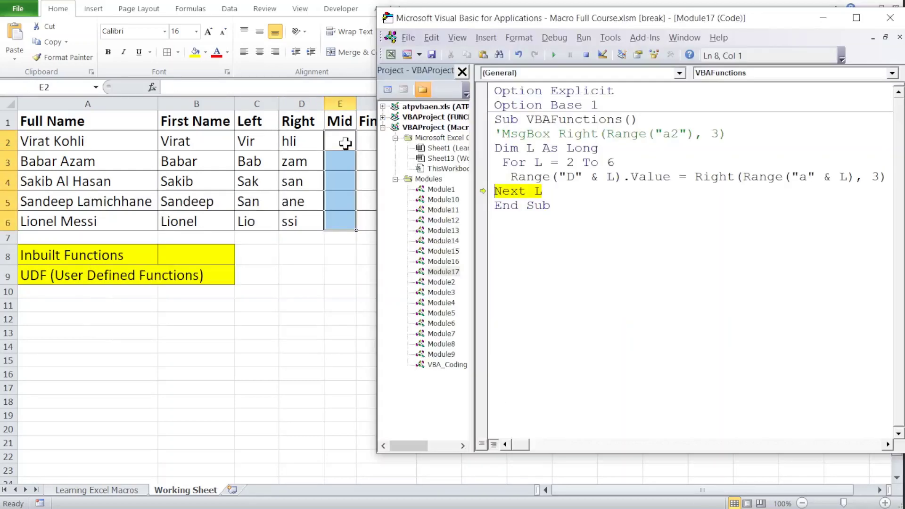
pyautogui.press('Down')
pyautogui.write(';')
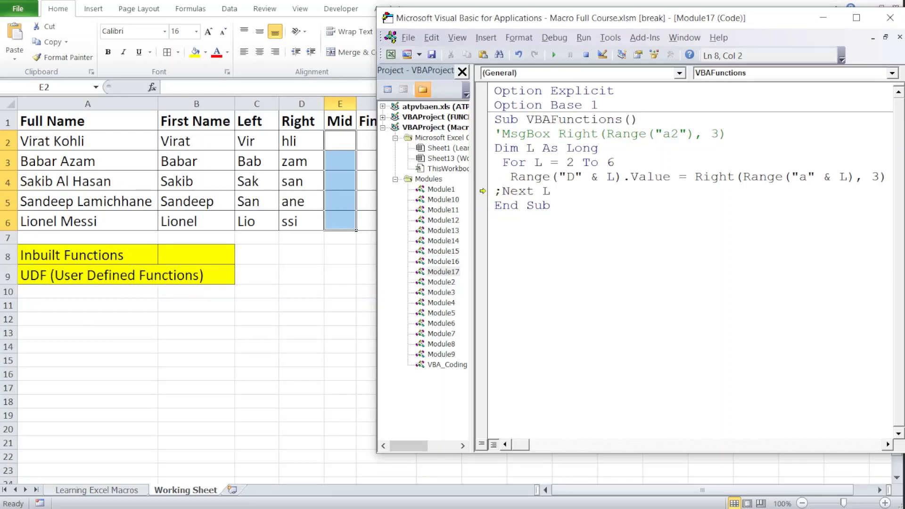
pyautogui.press('BackSpace')
pyautogui.write("'")
pyautogui.press('Up')
pyautogui.write("'")
pyautogui.press('Up')
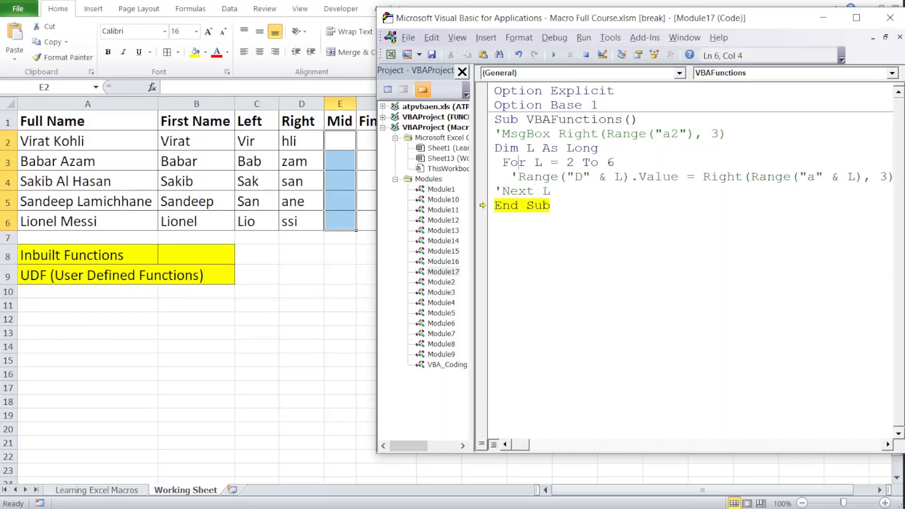
pyautogui.press('Left')
pyautogui.write("'")
pyautogui.press('Up')
pyautogui.press('Home')
pyautogui.write("'")
# Reset the paused macro and select cell E2 on the sheet
pyautogui.press('Up')
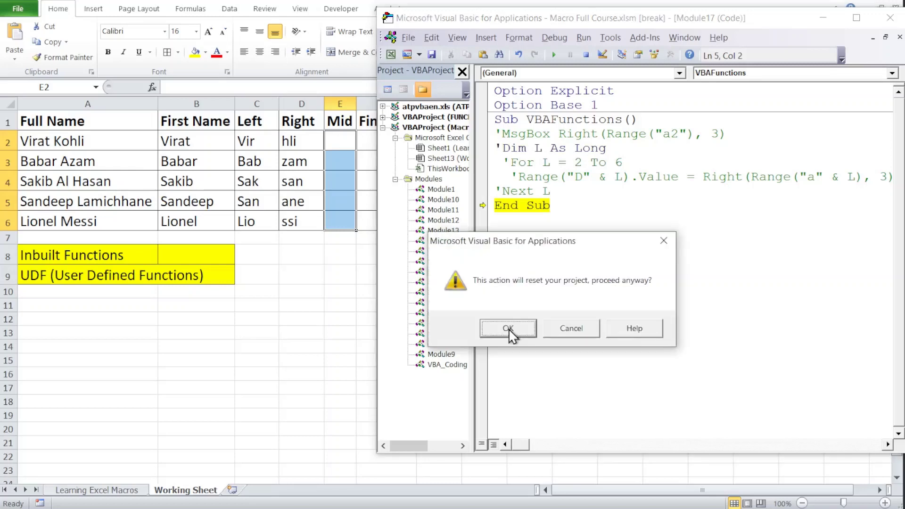
pyautogui.click(508, 329)
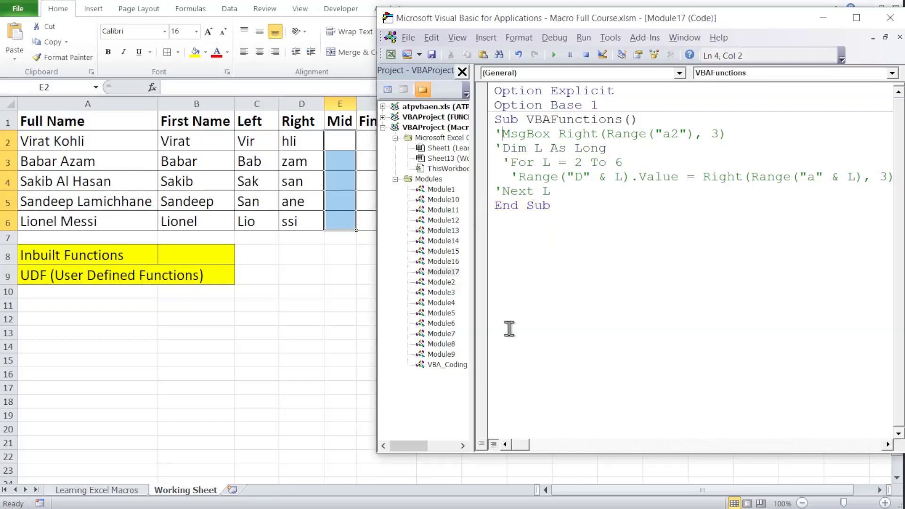
pyautogui.click(340, 136)
# Uncomment line 4 and replace its Right call with Mid(Range("A2"),3,2)
pyautogui.hotkey('alt', 'F11')
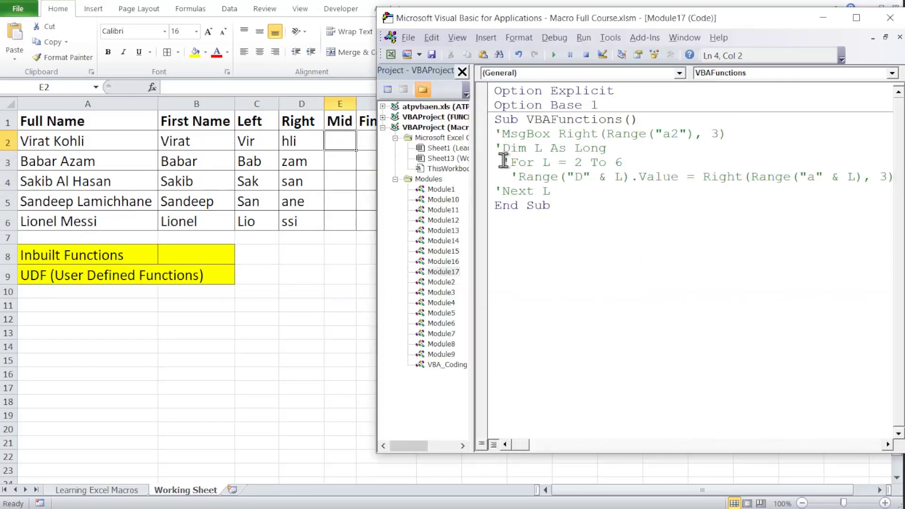
pyautogui.press('BackSpace')
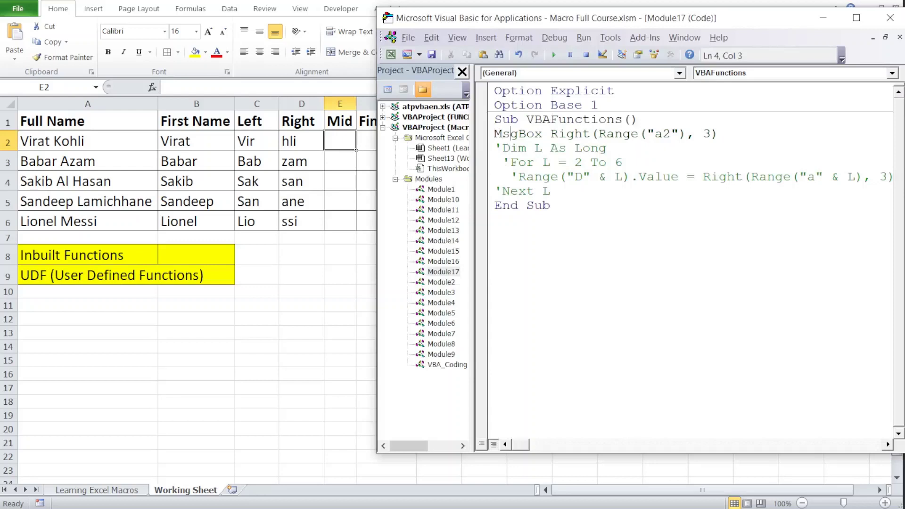
pyautogui.click(559, 134)
pyautogui.press('Delete')
pyautogui.press('BackSpace')
pyautogui.press('BackSpace')
pyautogui.press('BackSpace')
pyautogui.press('BackSpace')
pyautogui.press('BackSpace')
pyautogui.press('BackSpace')
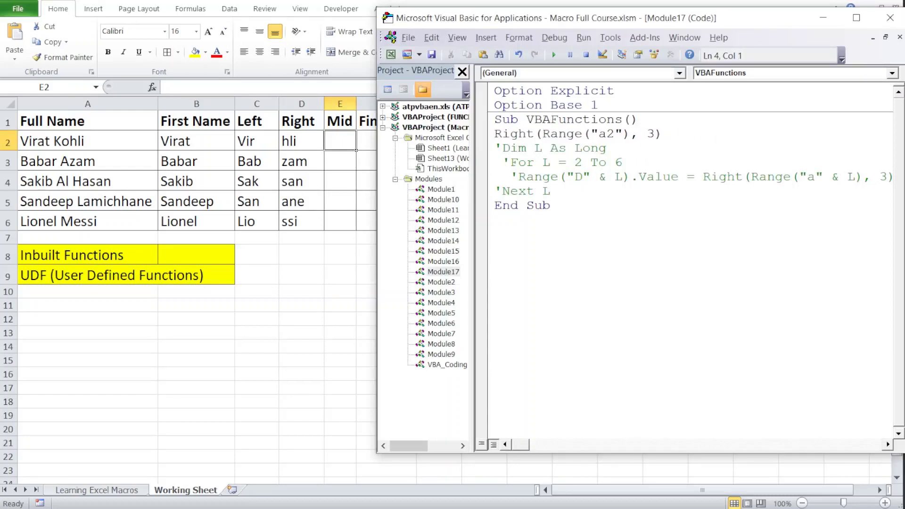
pyautogui.hotkey('shift', 'Right')
pyautogui.hotkey('shift', 'Right')
pyautogui.hotkey('shift', 'Right')
pyautogui.hotkey('shift', 'Right')
pyautogui.hotkey('shift', 'Right')
pyautogui.hotkey('shift', 'Right')
pyautogui.hotkey('shift', 'Right')
pyautogui.hotkey('shift', 'Right')
pyautogui.hotkey('shift', 'Right')
pyautogui.hotkey('shift', 'Right')
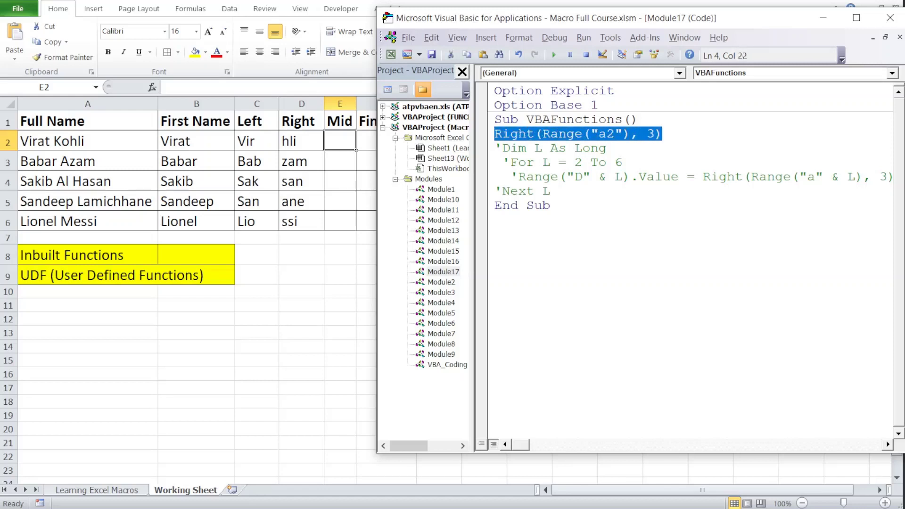
pyautogui.write('Mid(')
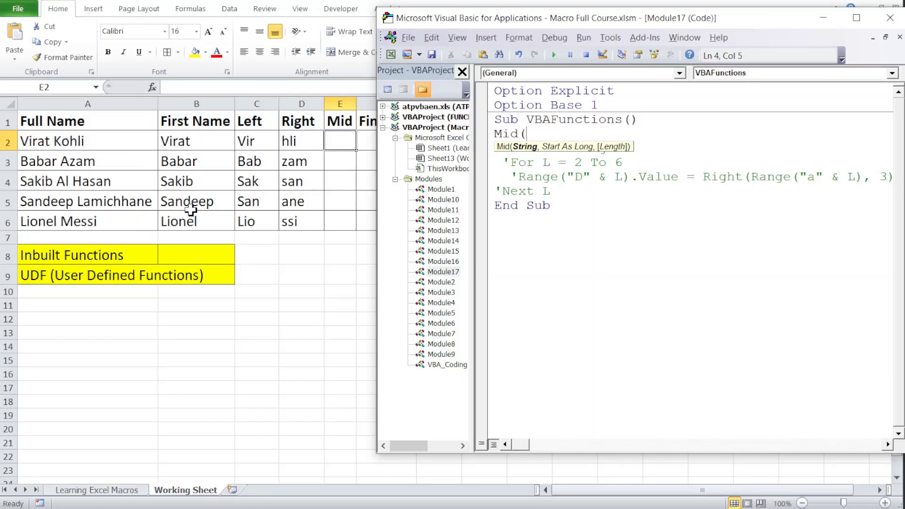
pyautogui.write('ran')
pyautogui.write('ge')
pyautogui.write('("A2')
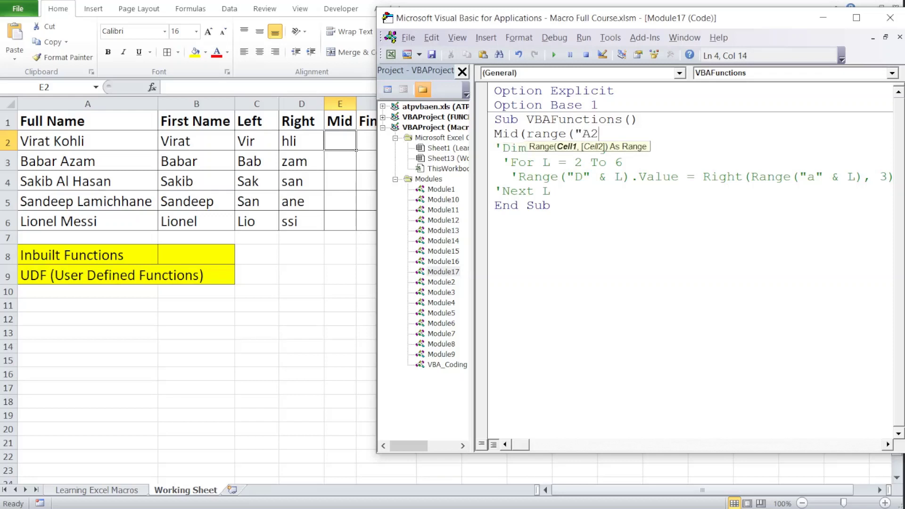
pyautogui.write('")')
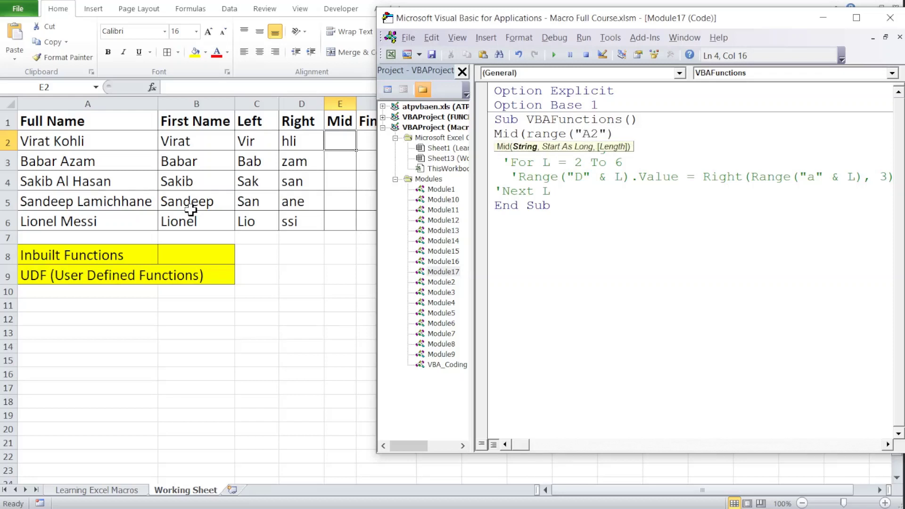
pyautogui.write(',')
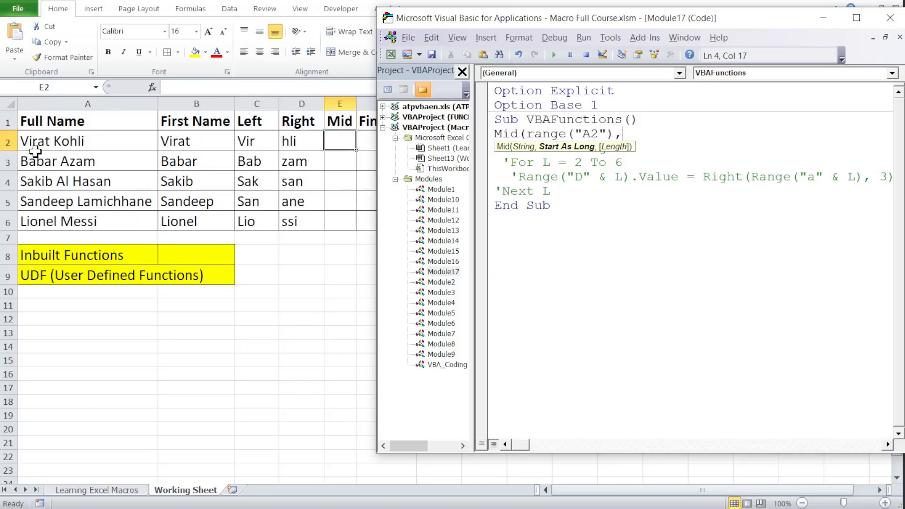
pyautogui.write('3,')
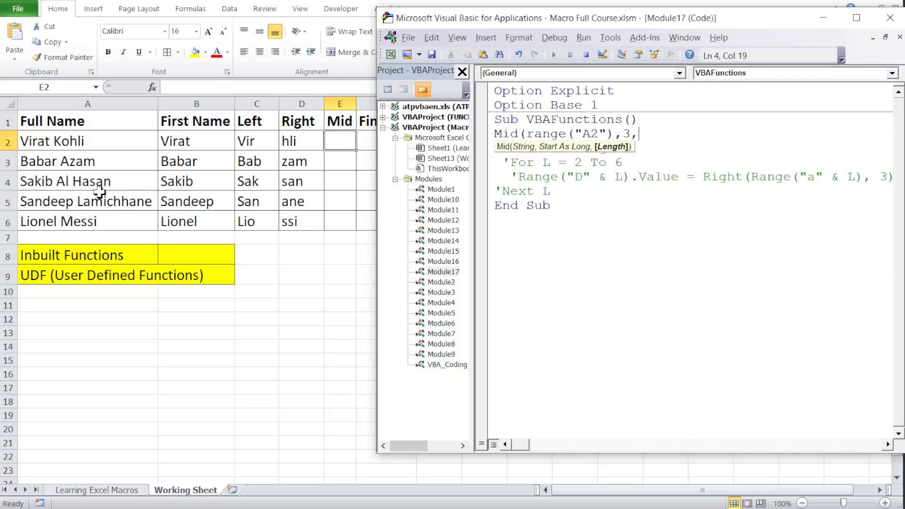
pyautogui.write('2')
pyautogui.write(')')
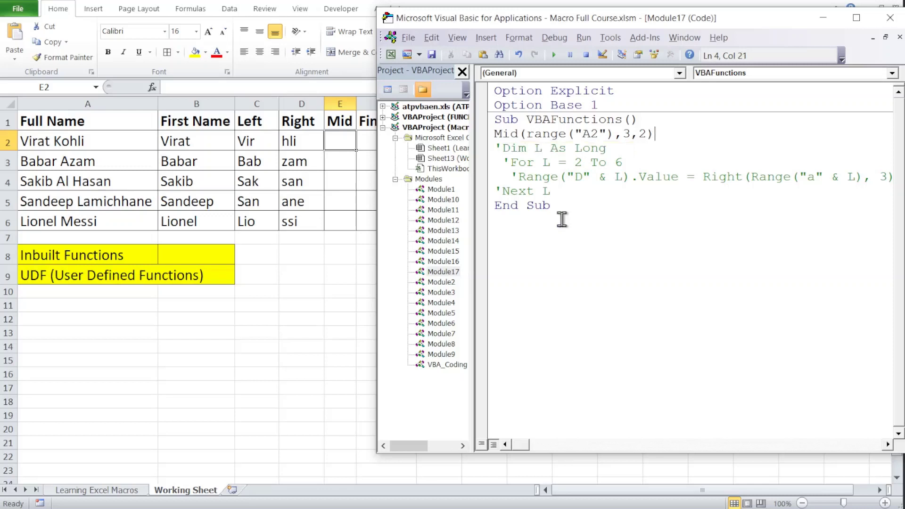
# Fix the compile error by putting MsgBox back in front of the Mid expression
pyautogui.click(561, 219)
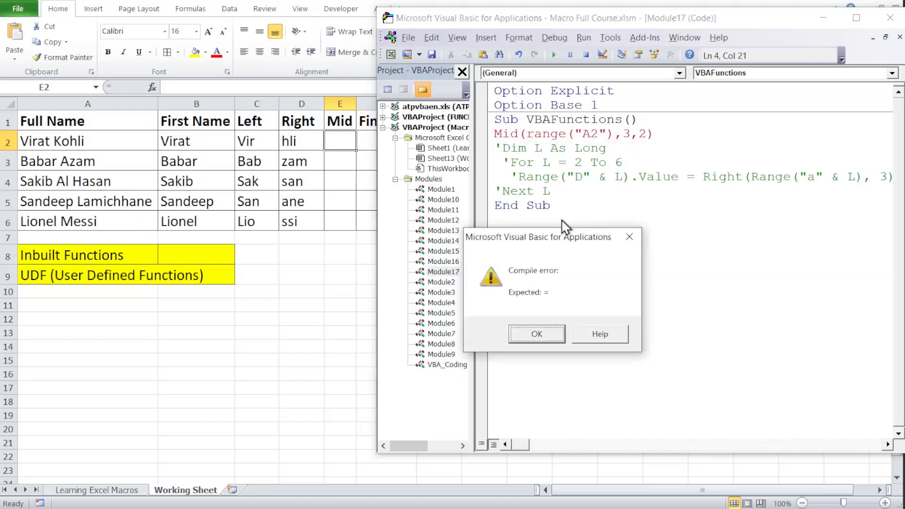
pyautogui.press('Return')
pyautogui.press('Up')
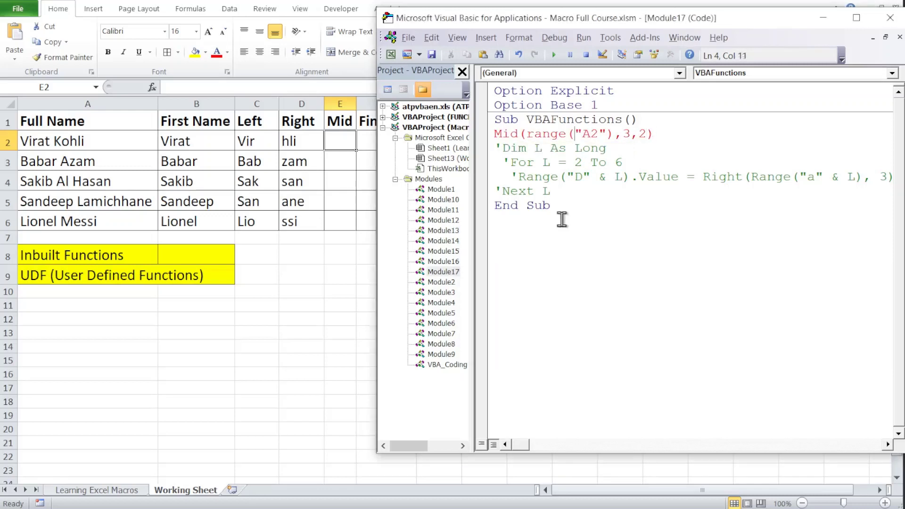
pyautogui.write('M')
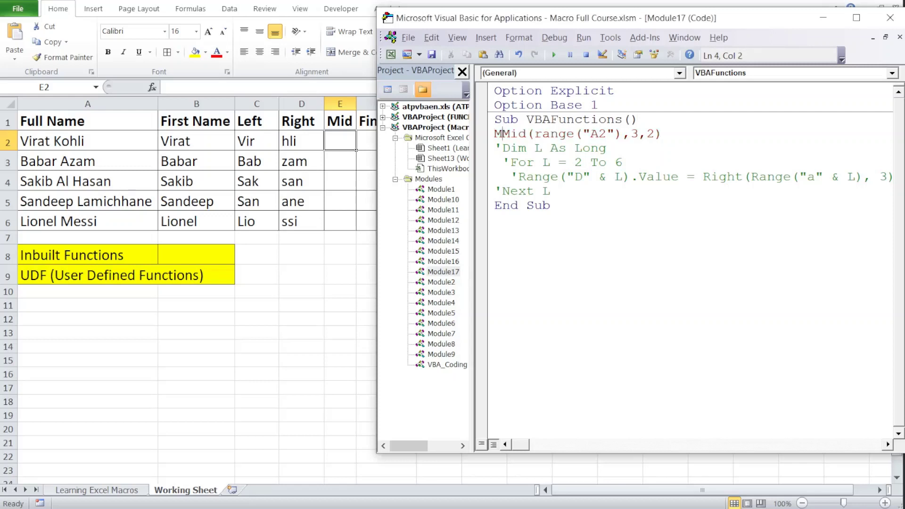
pyautogui.write('sgbox')
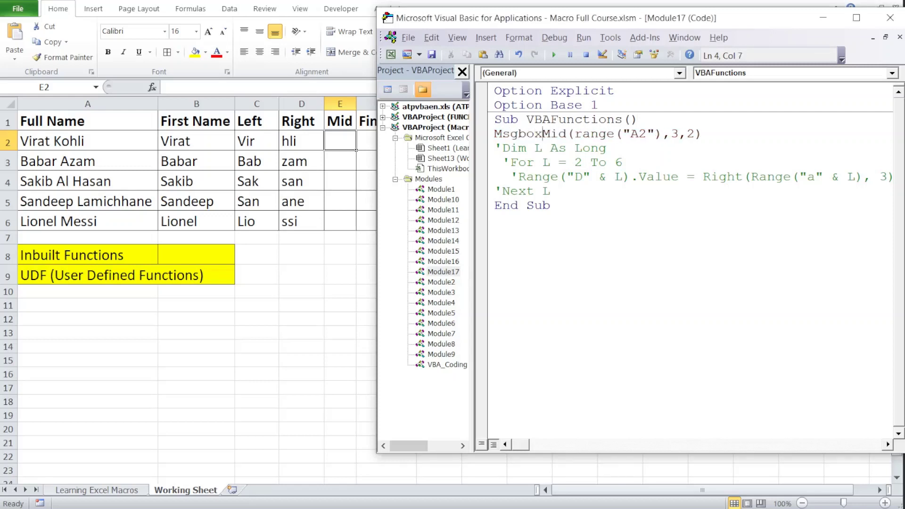
pyautogui.press('Down')
pyautogui.press('Up')
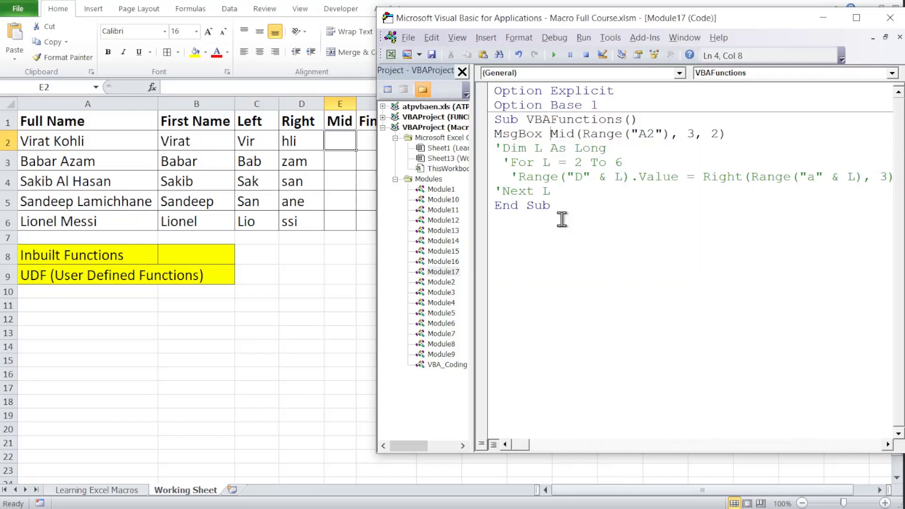
# Run the macro, close the 'ra' message, and check column E on the sheet
pyautogui.press('F5')
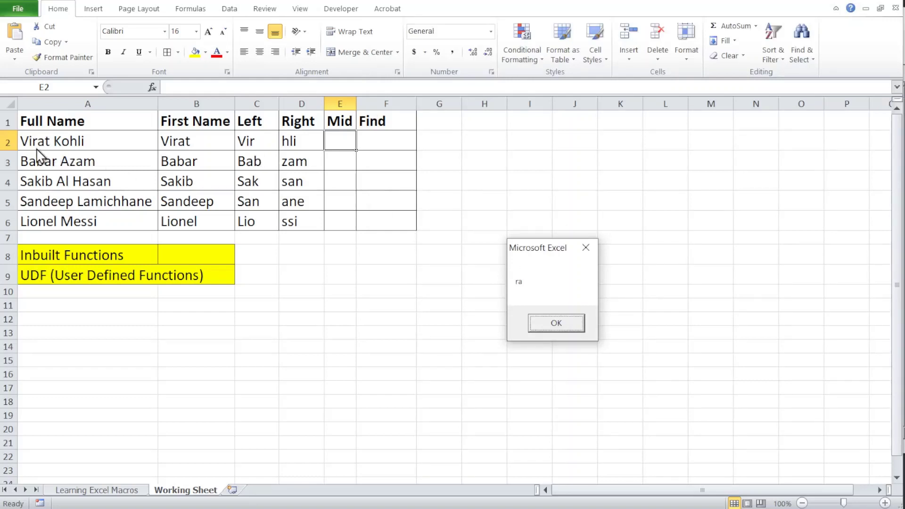
pyautogui.click(549, 329)
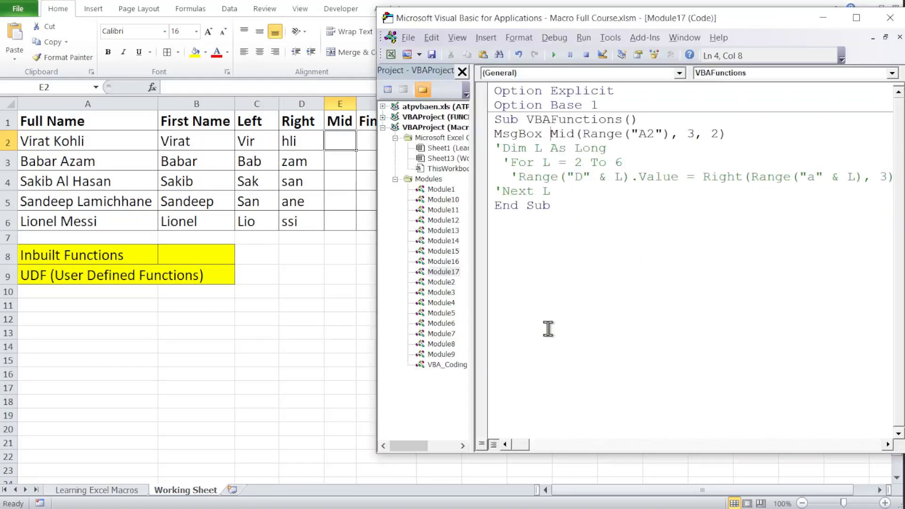
pyautogui.click(338, 136)
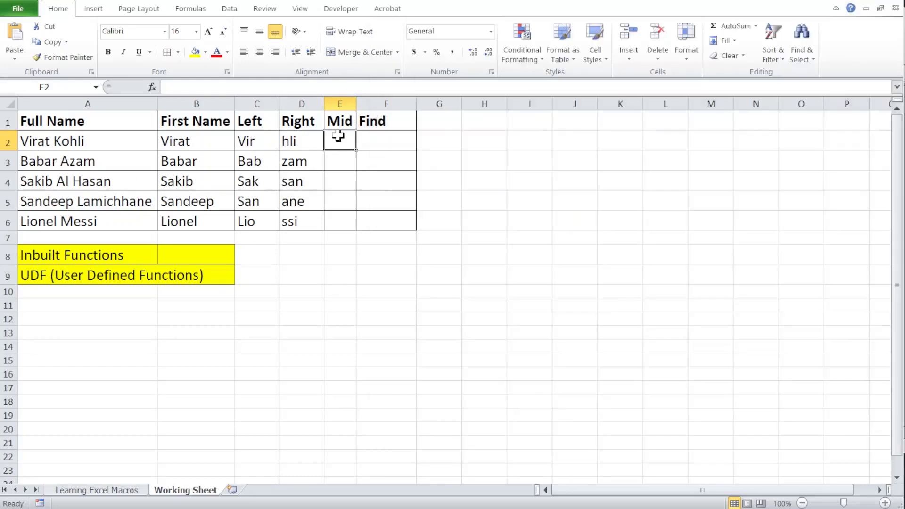
pyautogui.hotkey('alt', 'F11')
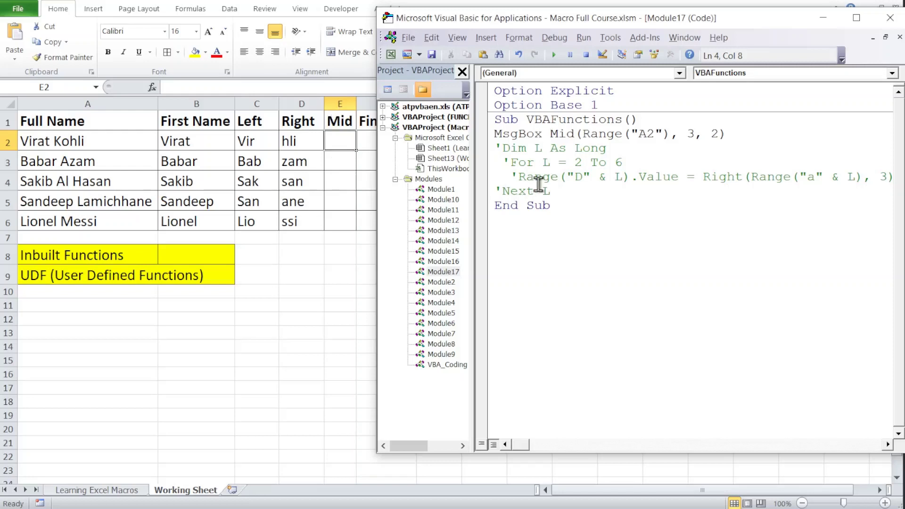
# Comment out the MsgBox line, uncomment the loop lines, and retarget the loop to column E
pyautogui.click(491, 134)
pyautogui.write("'")
pyautogui.press('Down')
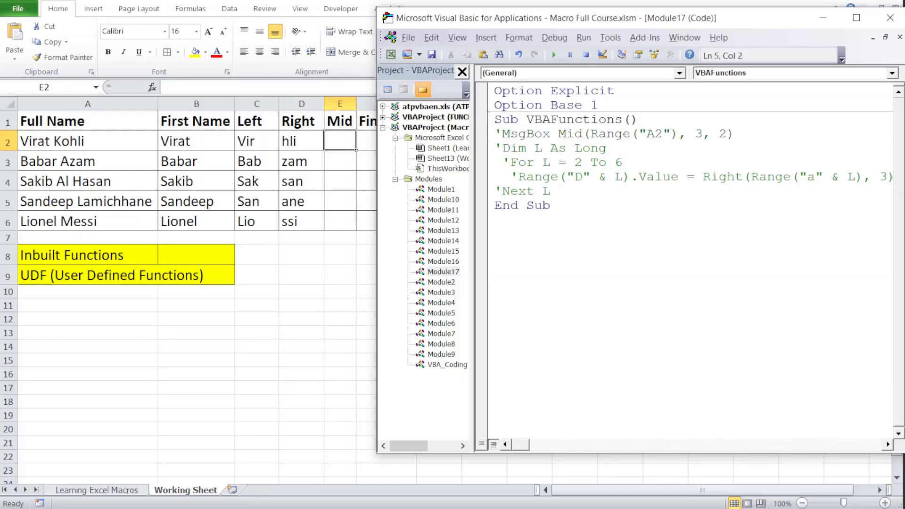
pyautogui.press('BackSpace')
pyautogui.press('Down')
pyautogui.press('BackSpace')
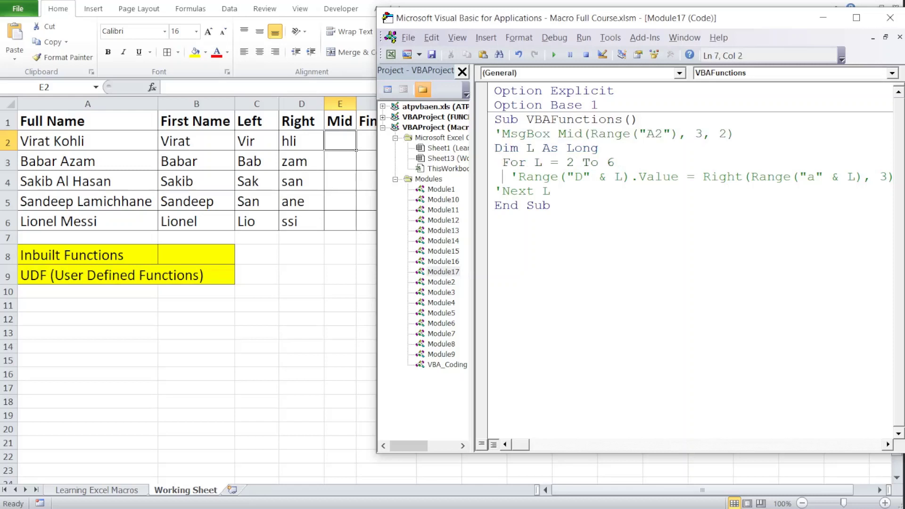
pyautogui.press('Right')
pyautogui.press('BackSpace')
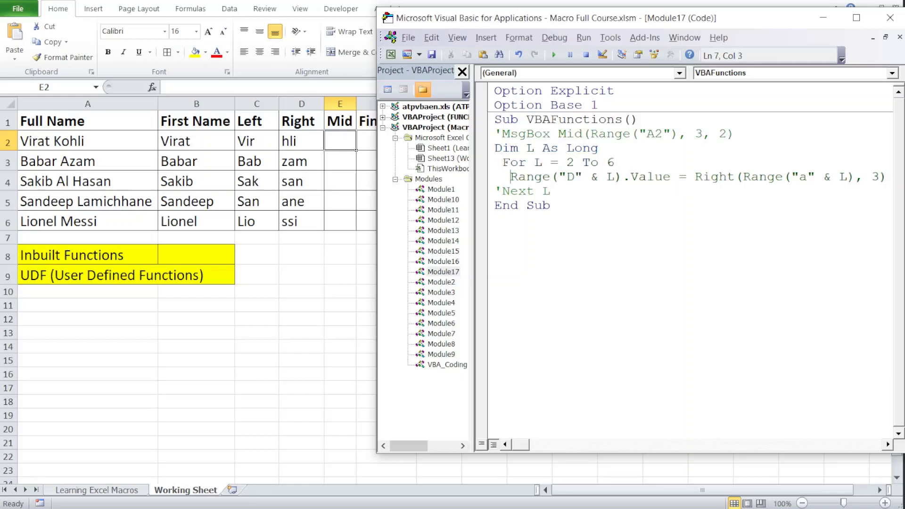
pyautogui.press('Down')
pyautogui.press('BackSpace')
pyautogui.press('Up')
pyautogui.press('Right')
pyautogui.press('Right')
pyautogui.press('Right')
pyautogui.press('Right')
pyautogui.press('Right')
pyautogui.press('Right')
pyautogui.press('Right')
pyautogui.press('BackSpace')
pyautogui.write('E')
pyautogui.press('Right')
# Paste the Mid expression over the loop's Right call, changing "A2" to "A" & L
pyautogui.click(688, 176)
pyautogui.click(711, 177)
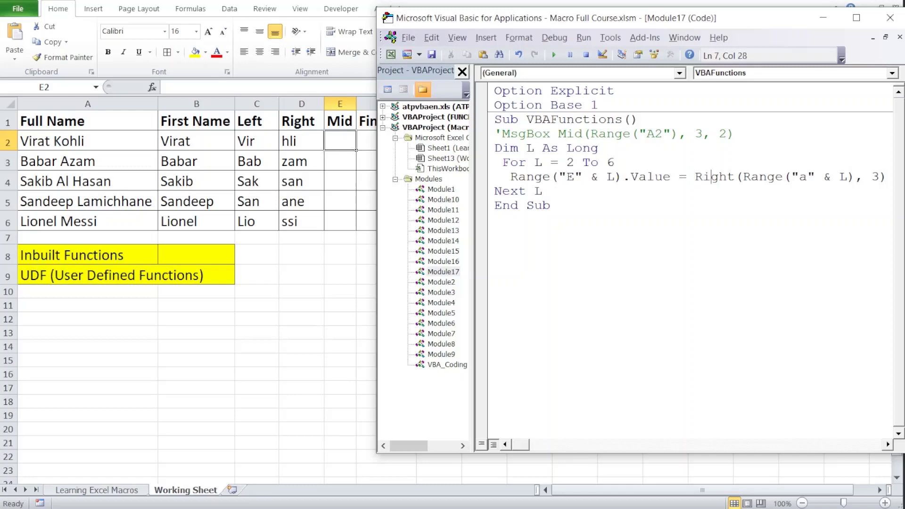
pyautogui.click(599, 148)
pyautogui.press('Up')
pyautogui.press('Left')
pyautogui.press('Left')
pyautogui.press('Left')
pyautogui.press('Left')
pyautogui.press('Left')
pyautogui.hotkey('shift', 'Right')
pyautogui.hotkey('shift', 'Right')
pyautogui.hotkey('shift', 'Right')
pyautogui.hotkey('shift', 'Right')
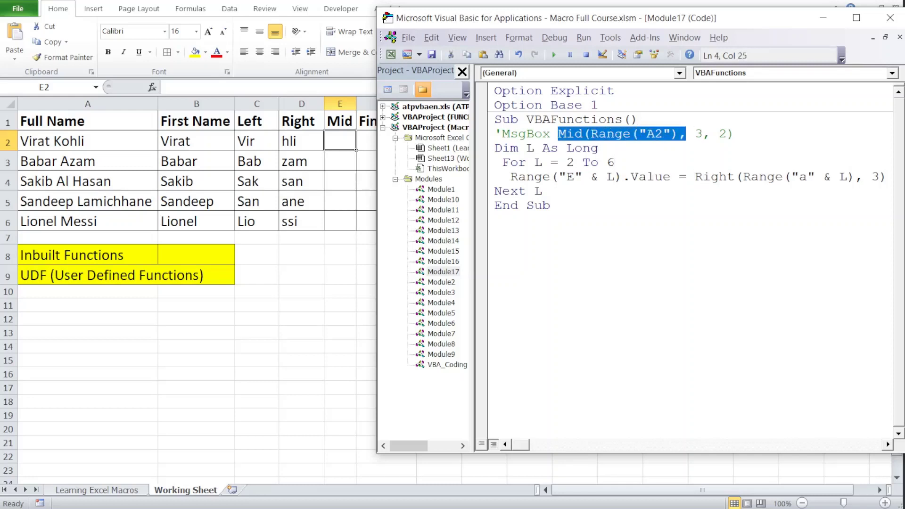
pyautogui.hotkey('shift', 'Right')
pyautogui.hotkey('shift', 'Right')
pyautogui.hotkey('shift', 'Right')
pyautogui.hotkey('ctrl', 'c')
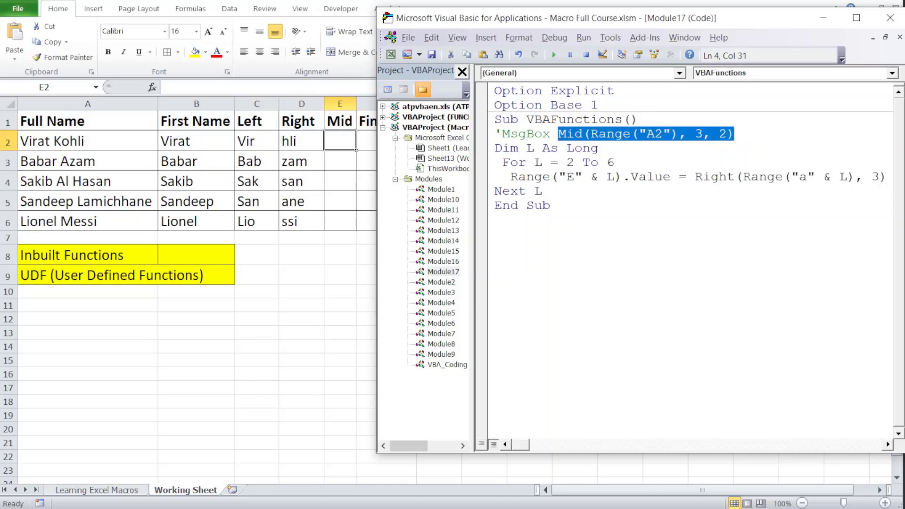
pyautogui.press('Down')
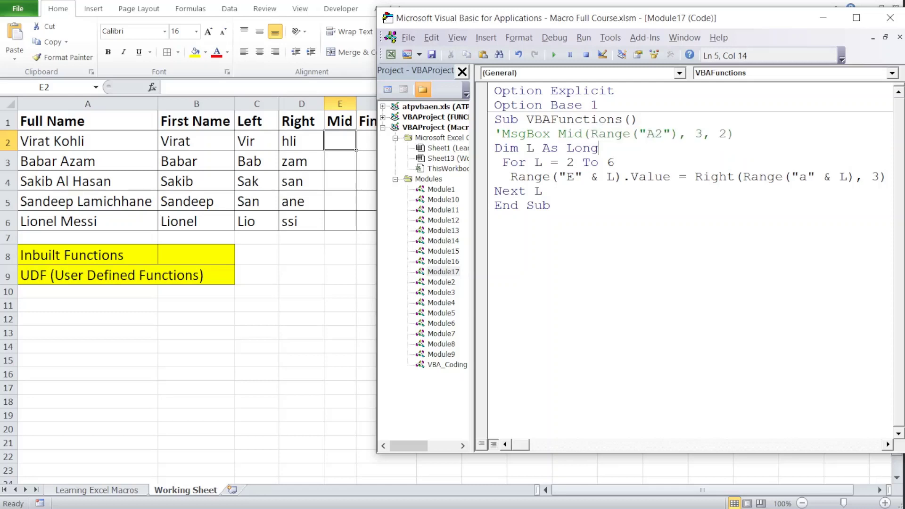
pyautogui.click(697, 175)
pyautogui.hotkey('shift', 'Right')
pyautogui.hotkey('shift', 'Right')
pyautogui.hotkey('shift', 'Right')
pyautogui.hotkey('shift', 'Right')
pyautogui.hotkey('shift', 'Right')
pyautogui.hotkey('shift', 'Right')
pyautogui.hotkey('shift', 'Right')
pyautogui.hotkey('shift', 'Right')
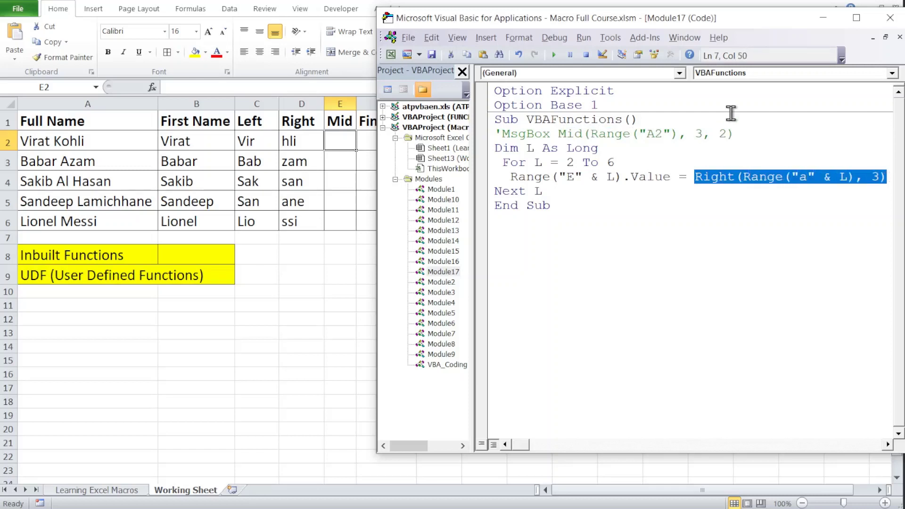
pyautogui.hotkey('ctrl', 'v')
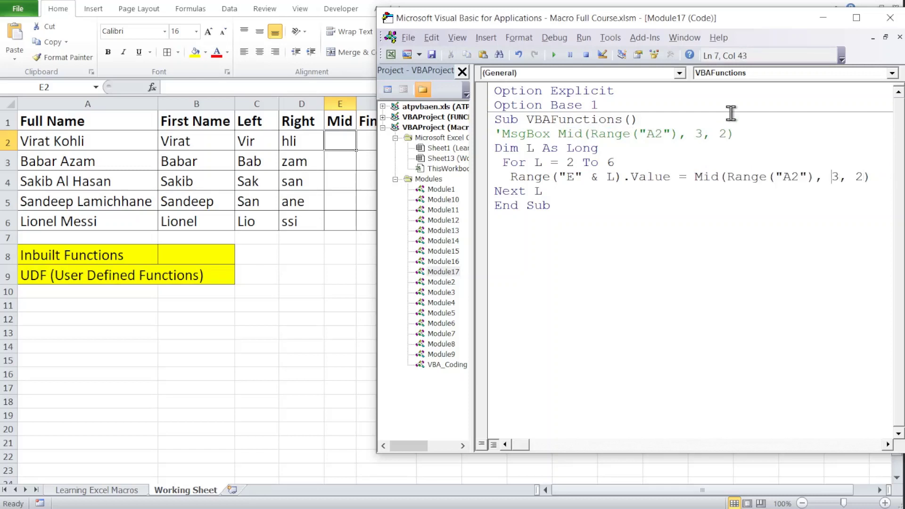
pyautogui.press('Left')
pyautogui.press('Left')
pyautogui.press('Left')
pyautogui.press('Left')
pyautogui.press('BackSpace')
pyautogui.write('& ')
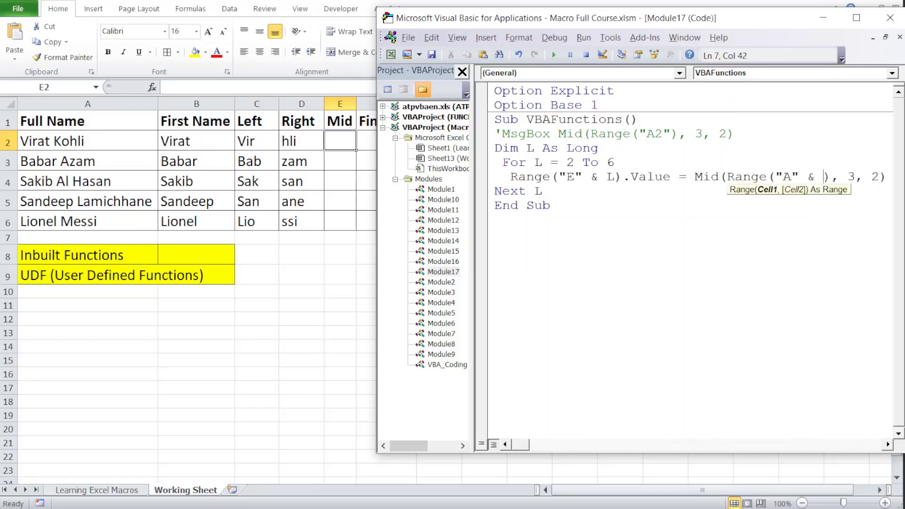
pyautogui.write('L')
pyautogui.press('Down')
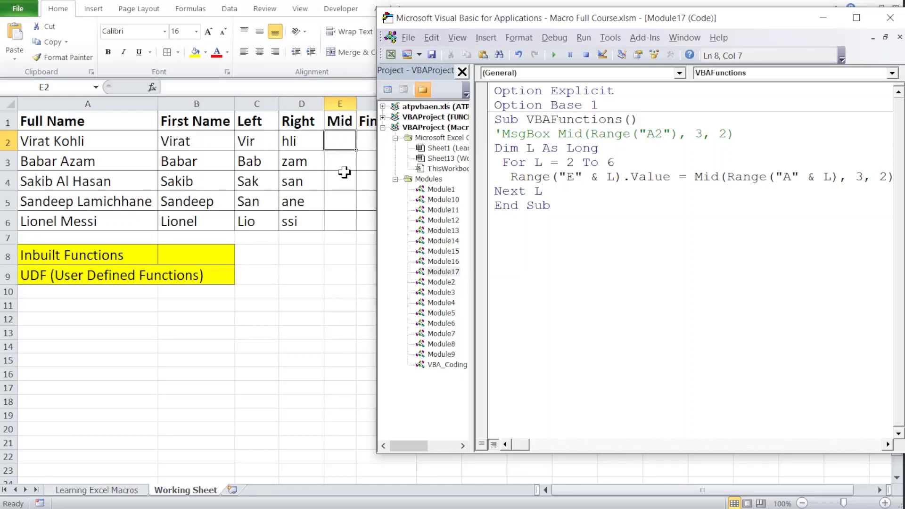
# Step through the macro with F8 to fill Mid with ra, ba, ki, nd, on
pyautogui.press('F8')
pyautogui.press('F8')
pyautogui.press('F8')
pyautogui.press('F8')
pyautogui.press('F8')
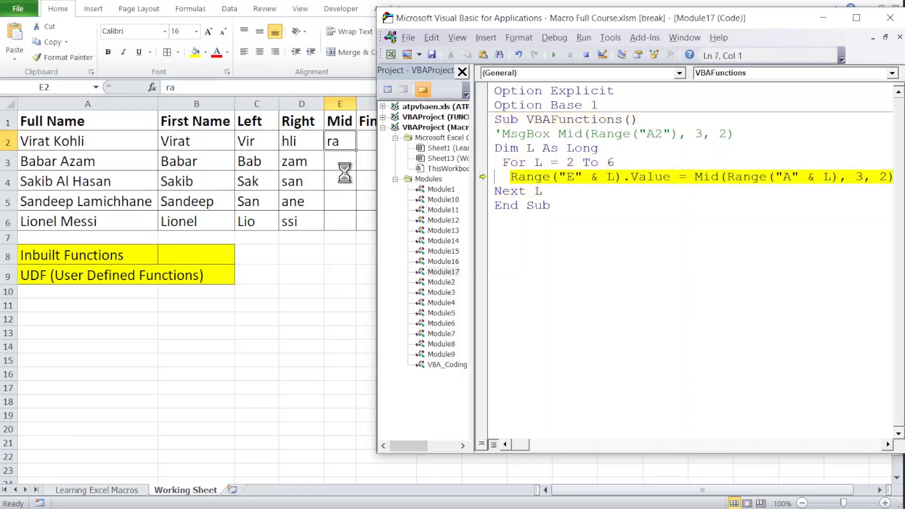
pyautogui.press('F8')
pyautogui.press('F8')
pyautogui.press('F8')
pyautogui.press('F8')
pyautogui.press('F8')
pyautogui.press('F8')
pyautogui.press('F8')
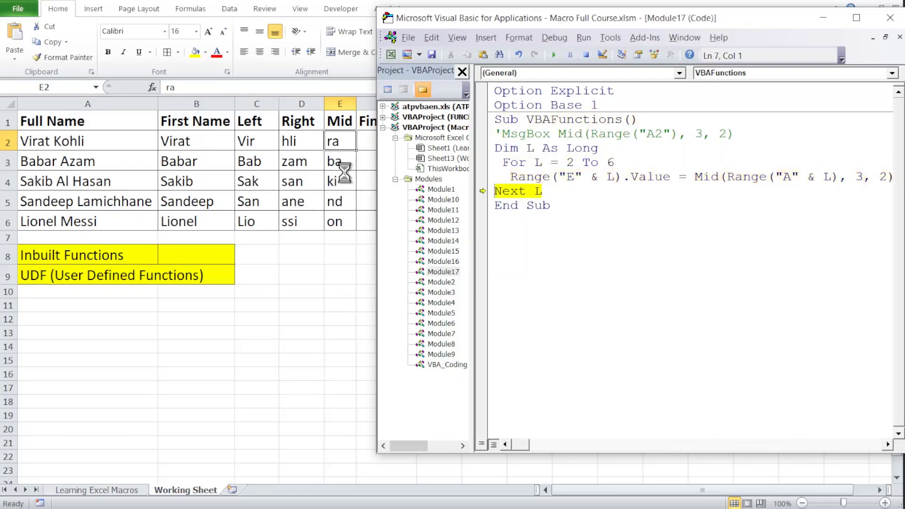
pyautogui.press('F8')
pyautogui.press('F8')
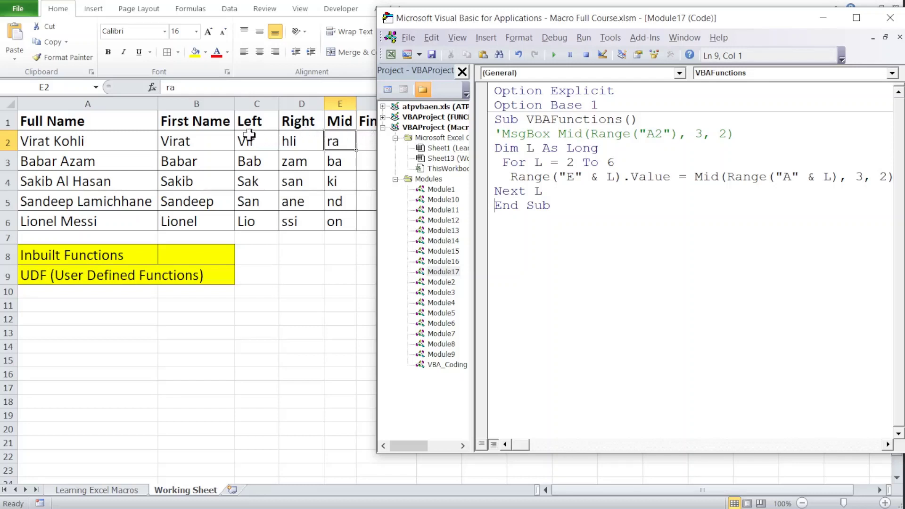
# Hide the Left, Right and Mid columns C:E, then select B2
pyautogui.moveTo(258, 102); pyautogui.dragTo(335, 103)
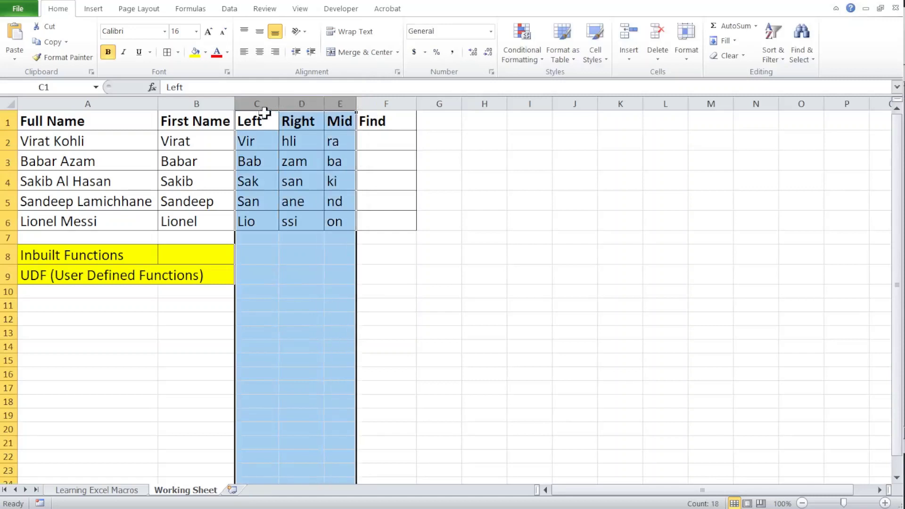
pyautogui.rightClick(253, 100)
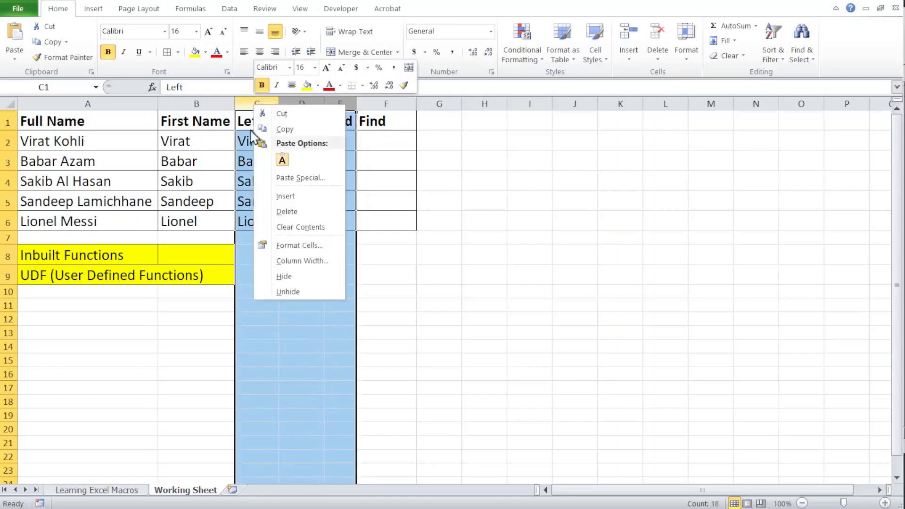
pyautogui.click(299, 278)
pyautogui.click(191, 136)
pyautogui.hotkey('alt', 'Tab')
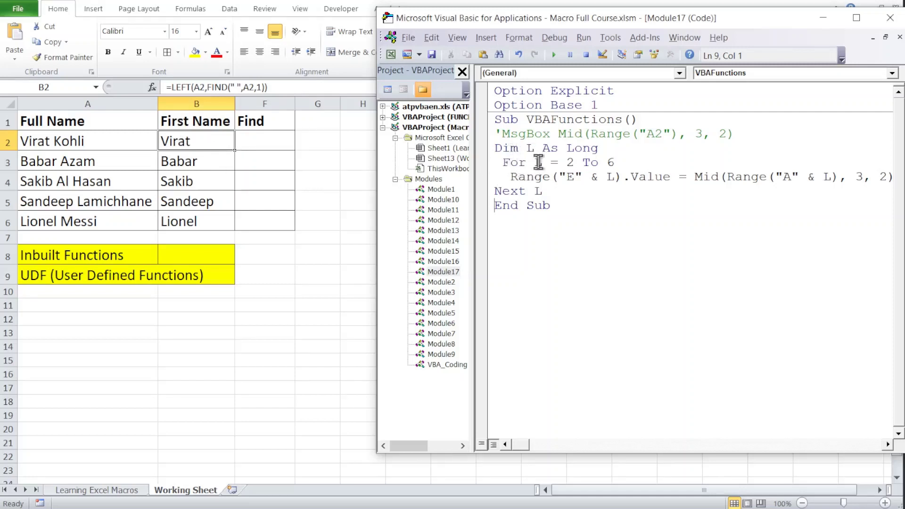
# Replace the commented 'MsgBox Mid(...) on line 4 with Left(range("A2"),5)
pyautogui.click(497, 147)
pyautogui.click(557, 135)
pyautogui.press('BackSpace')
pyautogui.press('BackSpace')
pyautogui.press('BackSpace')
pyautogui.press('BackSpace')
pyautogui.press('BackSpace')
pyautogui.press('BackSpace')
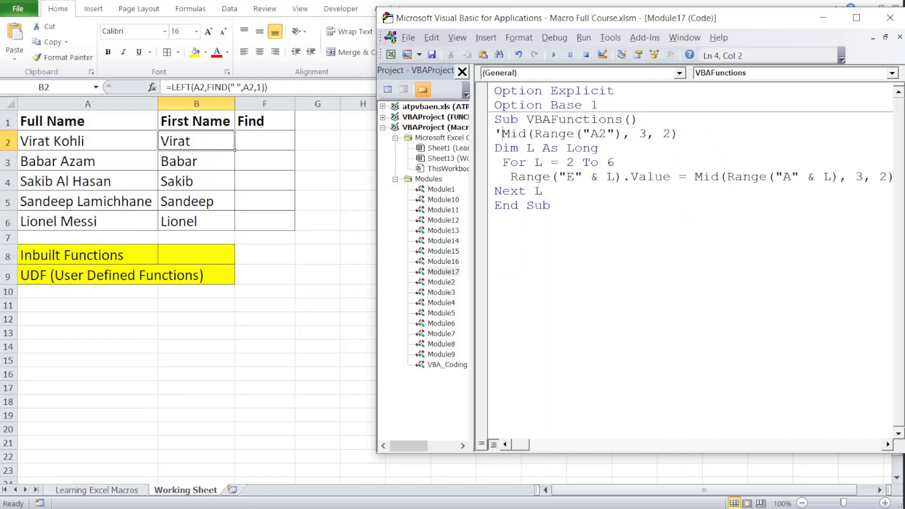
pyautogui.press('BackSpace')
pyautogui.hotkey('shift', 'Right')
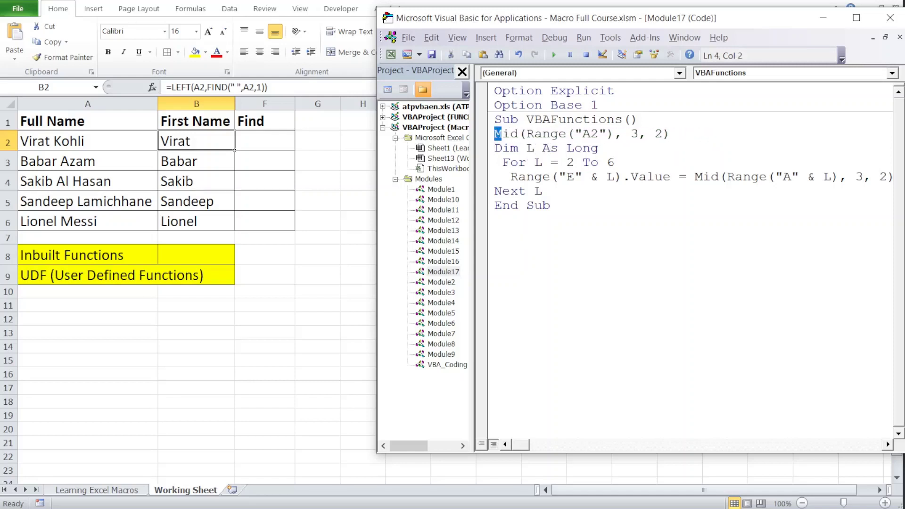
pyautogui.hotkey('shift', 'Right')
pyautogui.hotkey('shift', 'Right')
pyautogui.hotkey('shift', 'Right')
pyautogui.hotkey('shift', 'Right')
pyautogui.hotkey('shift', 'Right')
pyautogui.hotkey('shift', 'Right')
pyautogui.hotkey('shift', 'Right')
pyautogui.write('L')
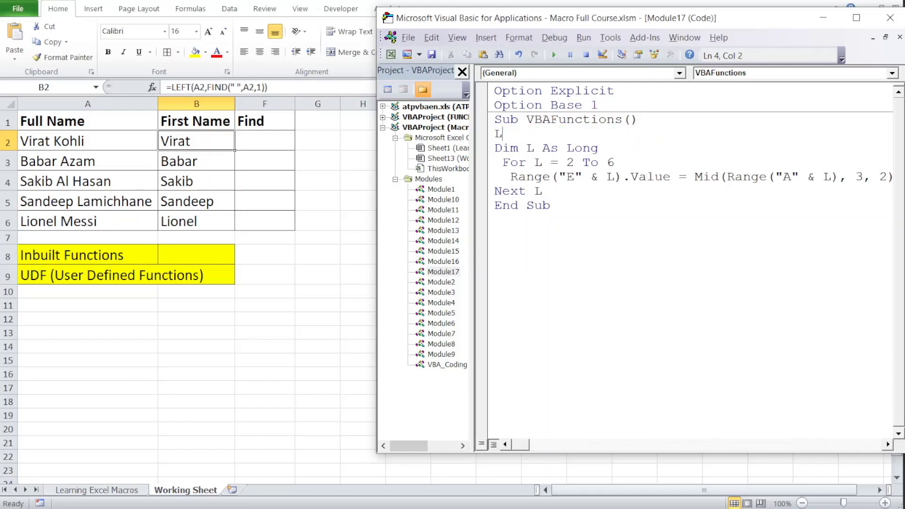
pyautogui.write('eft(')
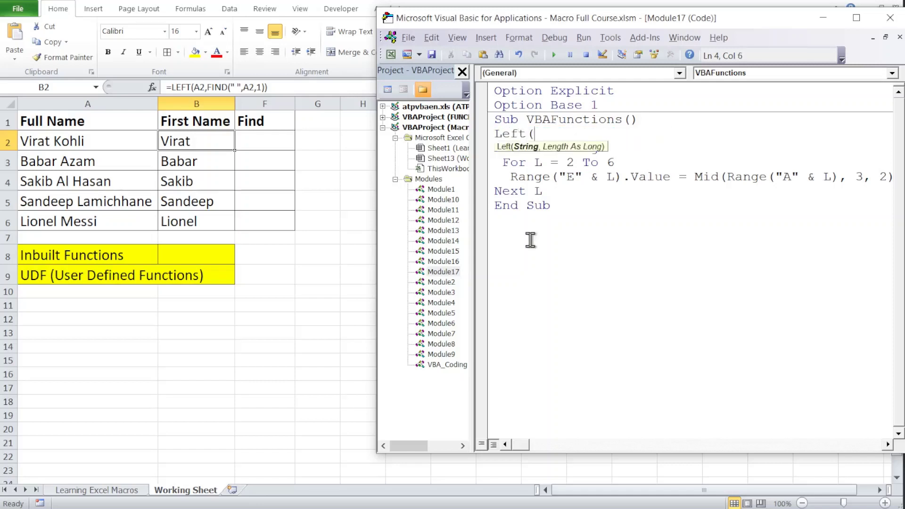
pyautogui.write('range')
pyautogui.write('(')
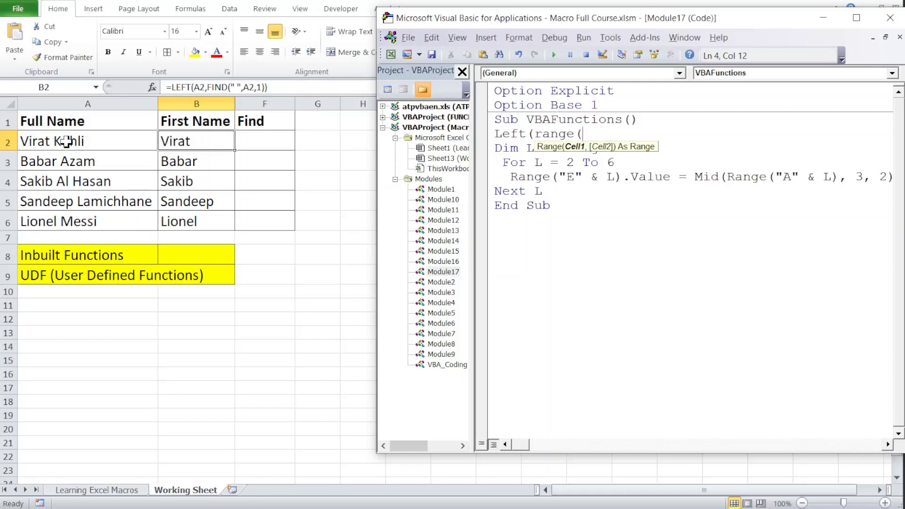
pyautogui.write('"')
pyautogui.write('A2')
pyautogui.write('"')
pyautogui.write(')')
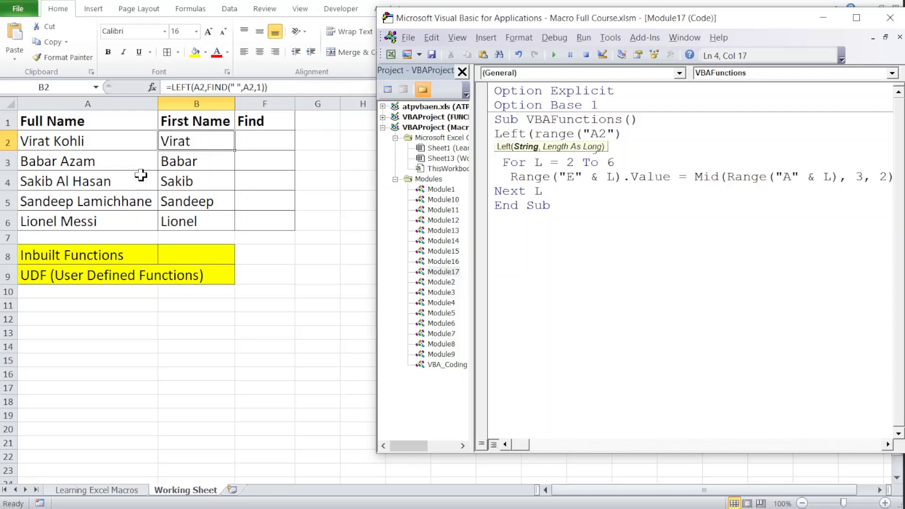
pyautogui.write(',')
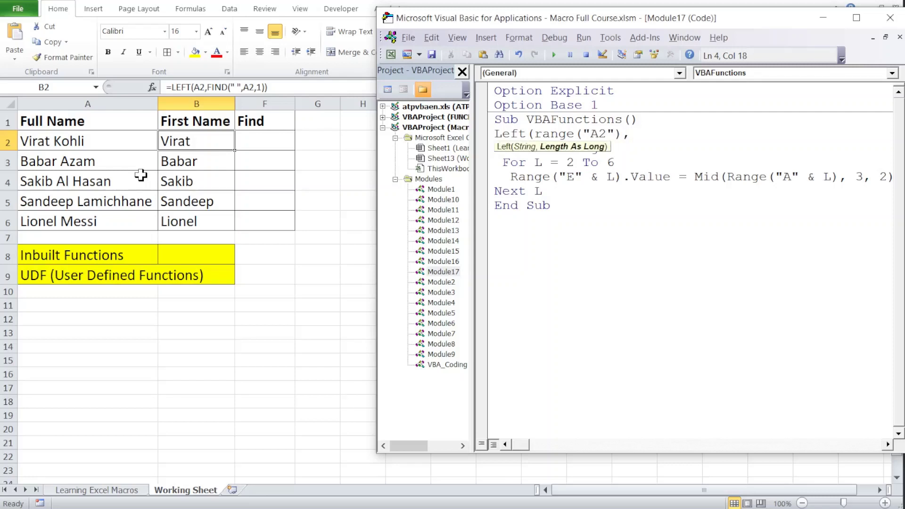
pyautogui.write('5')
pyautogui.write(')')
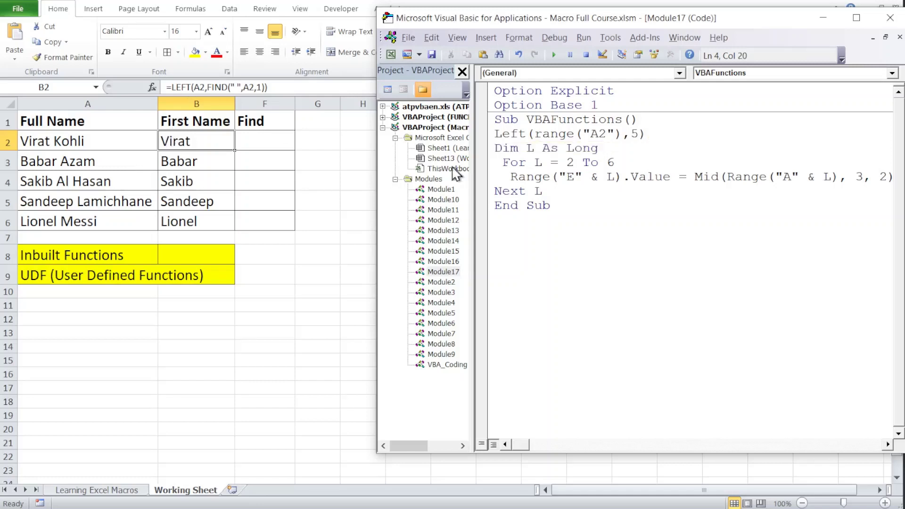
# Comment out the Left line and insert a blank line above Dim
pyautogui.click(496, 134)
pyautogui.write("'")
pyautogui.press('Down')
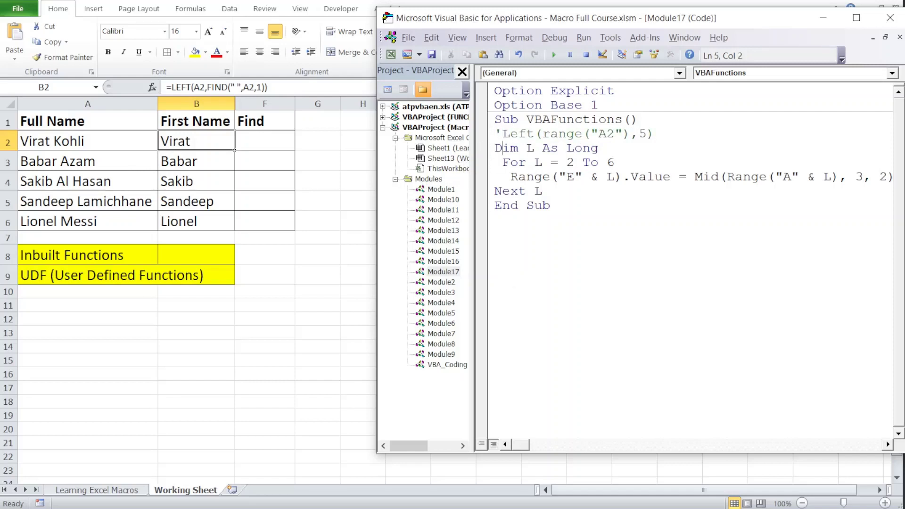
pyautogui.press('Return')
pyautogui.press('Up')
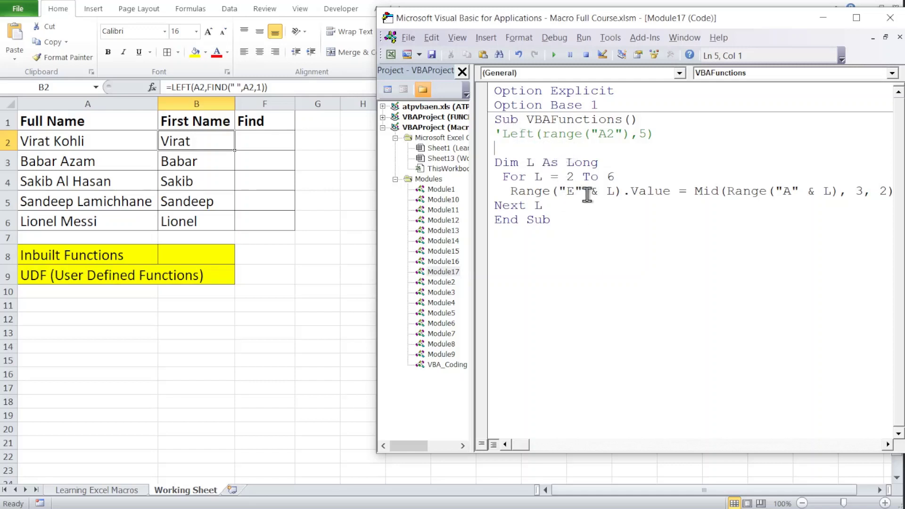
# Type worksheetfunction.Find(" ",range("A2"), on the new line, searching A2 for a space
pyautogui.write('wor')
pyautogui.write('ksheet')
pyautogui.write('function')
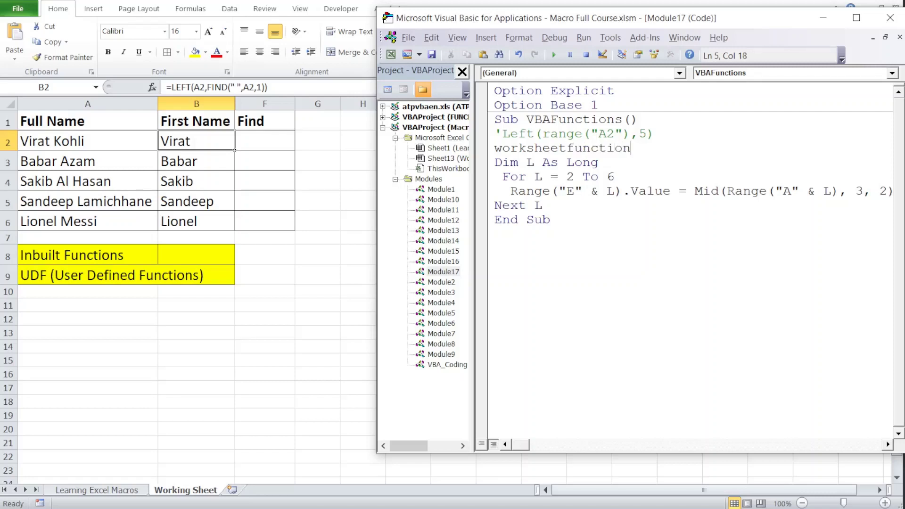
pyautogui.write('.')
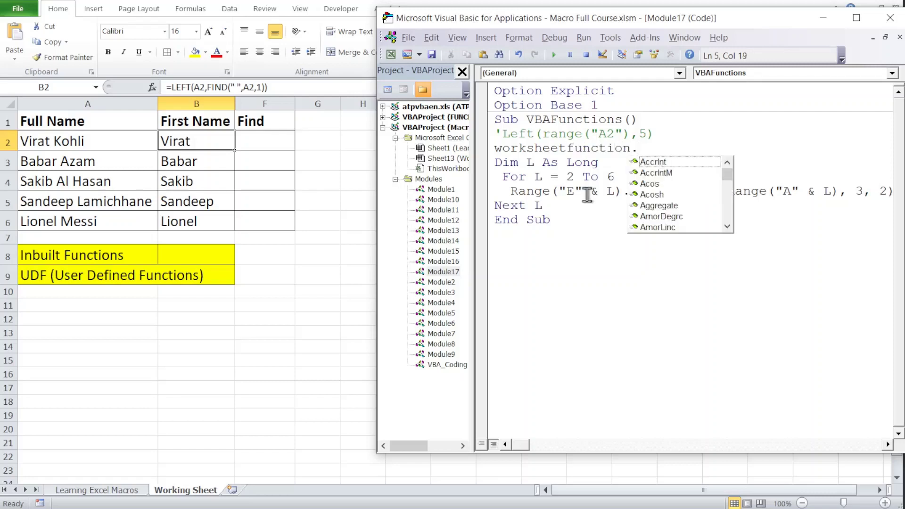
pyautogui.write('find')
pyautogui.press('Tab')
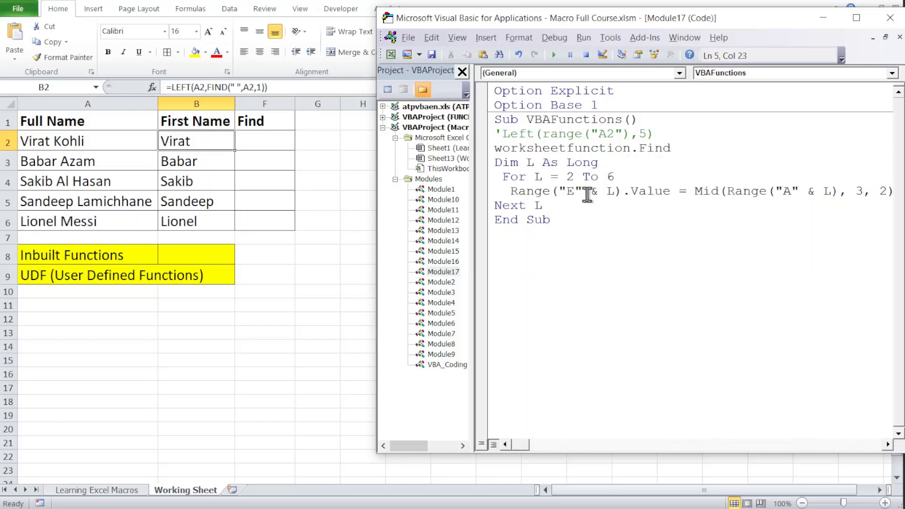
pyautogui.write('(')
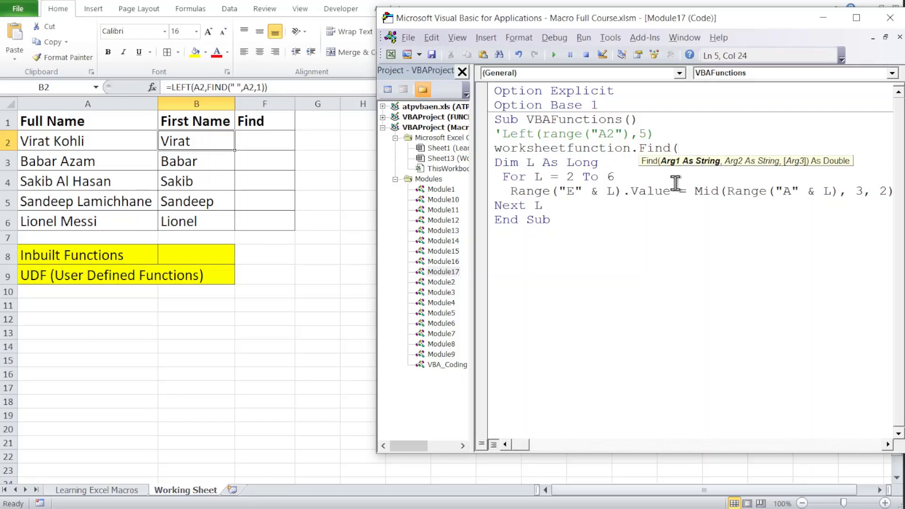
pyautogui.write('" ')
pyautogui.write('"')
pyautogui.write(',')
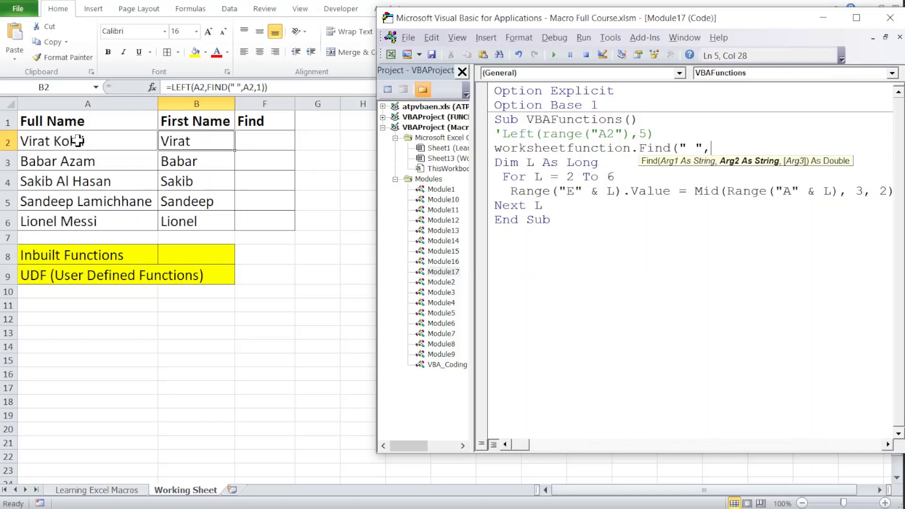
pyautogui.write('range')
pyautogui.write('(')
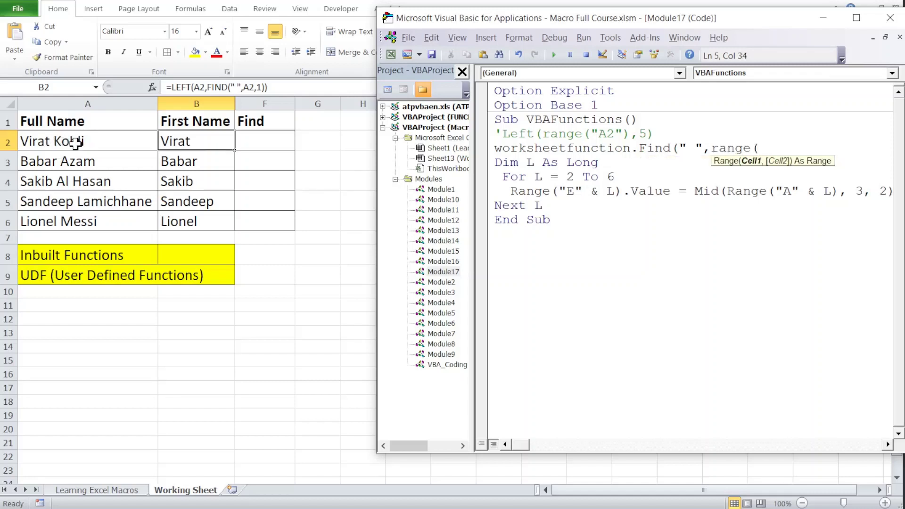
pyautogui.write('"A')
pyautogui.write('2')
pyautogui.write('"')
pyautogui.write(')')
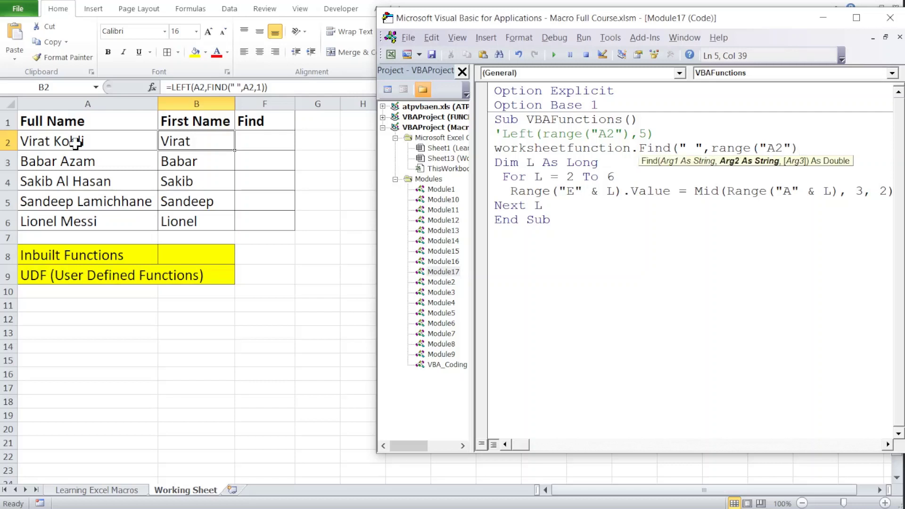
pyautogui.write(',1')
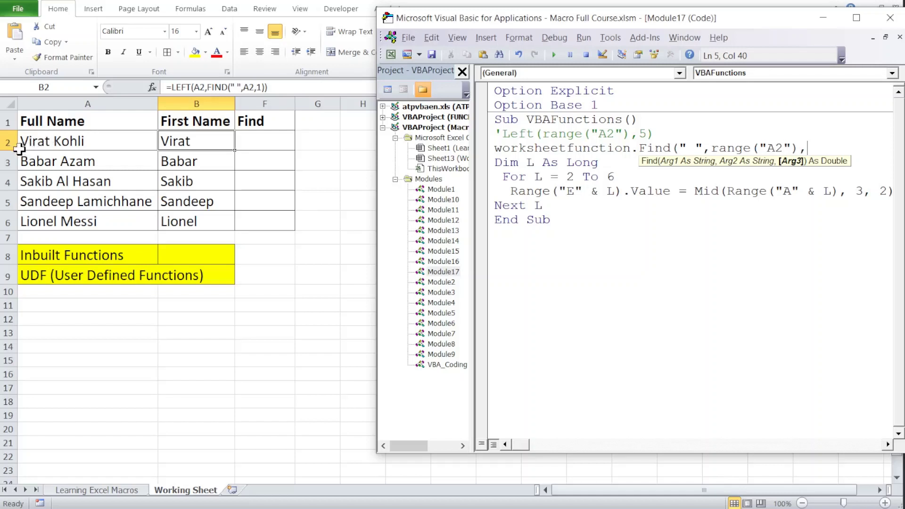
# Finish the Find call with a start position of 1 and dismiss the 'Expected: =' compile error
pyautogui.write('1')
pyautogui.write(')')
pyautogui.press('Return')
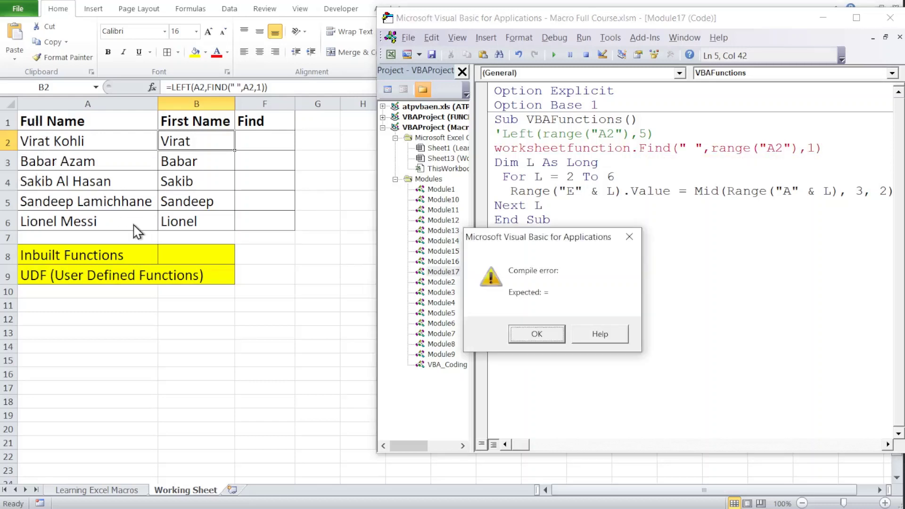
pyautogui.press('Return')
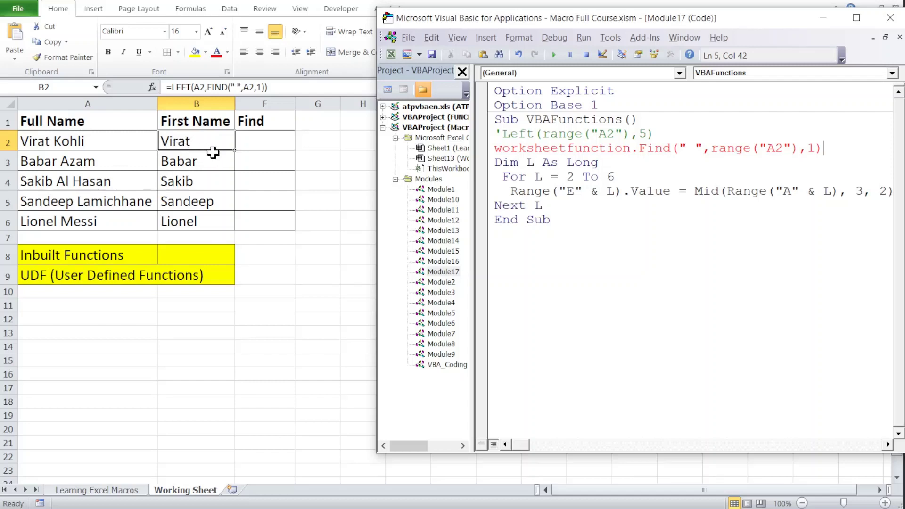
pyautogui.hotkey('shift', 'Down')
pyautogui.hotkey('shift', 'Down')
pyautogui.hotkey('shift', 'Down')
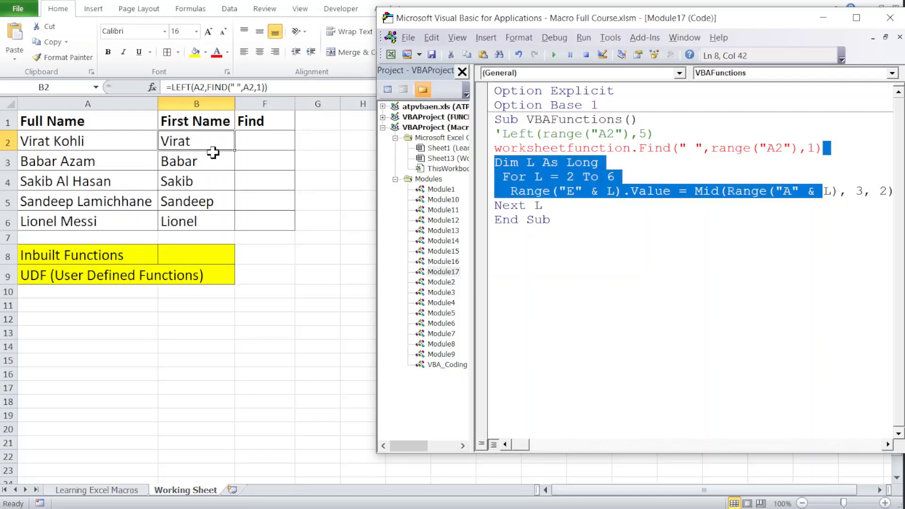
# Paste the first names from B2:B6 as values into F2:F6 and save the workbook
pyautogui.hotkey('alt', 'F11')
pyautogui.hotkey('shift', 'Down')
pyautogui.hotkey('shift', 'Down')
pyautogui.hotkey('shift', 'Down')
pyautogui.hotkey('shift', 'Down')
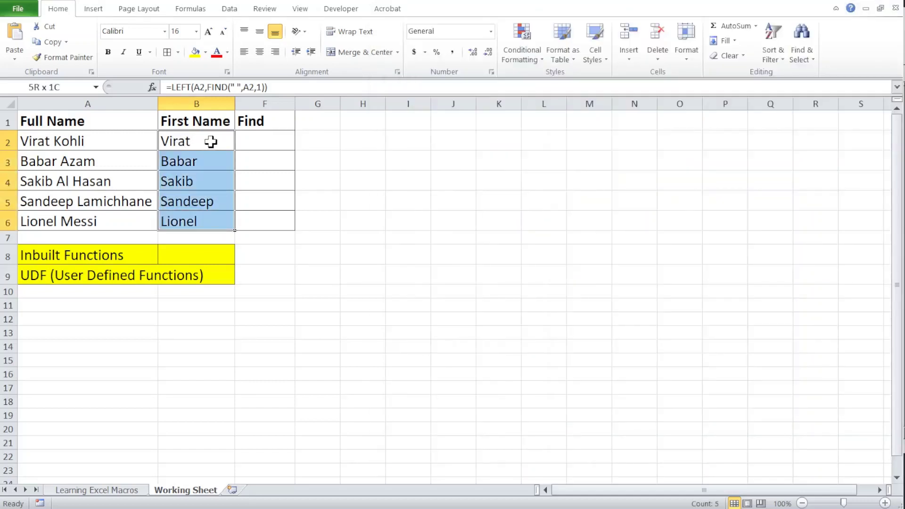
pyautogui.hotkey('ctrl', 'c')
pyautogui.press('Right')
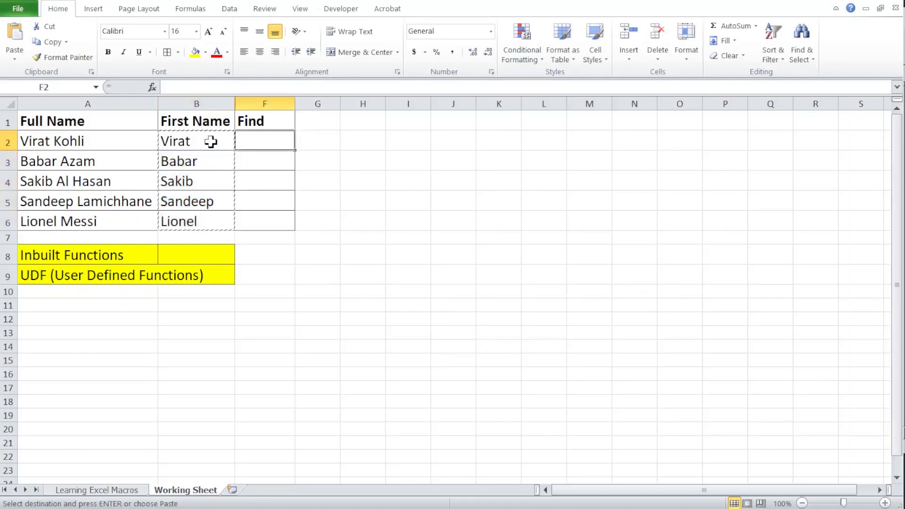
pyautogui.hotkey('ctrl', 'alt', 'v')
pyautogui.press('v')
pyautogui.press('Return')
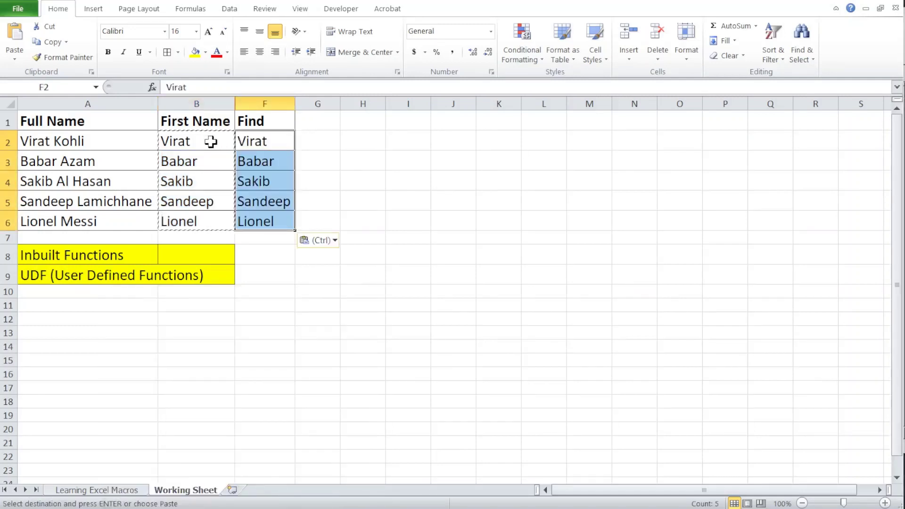
pyautogui.click(265, 143)
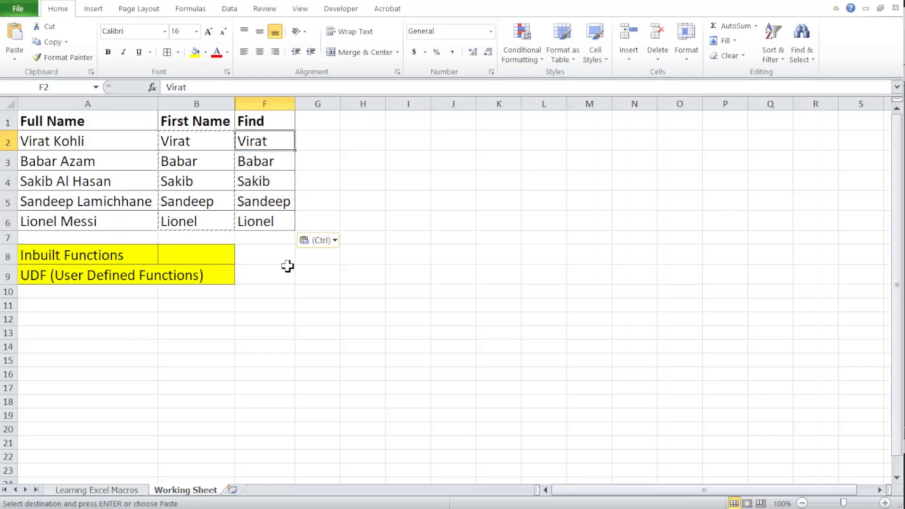
pyautogui.hotkey('ctrl', 's')
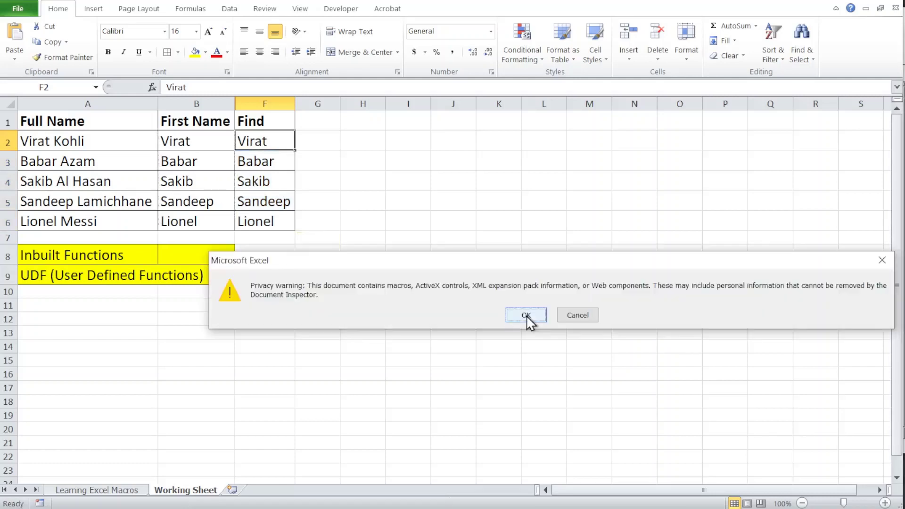
pyautogui.click(526, 317)
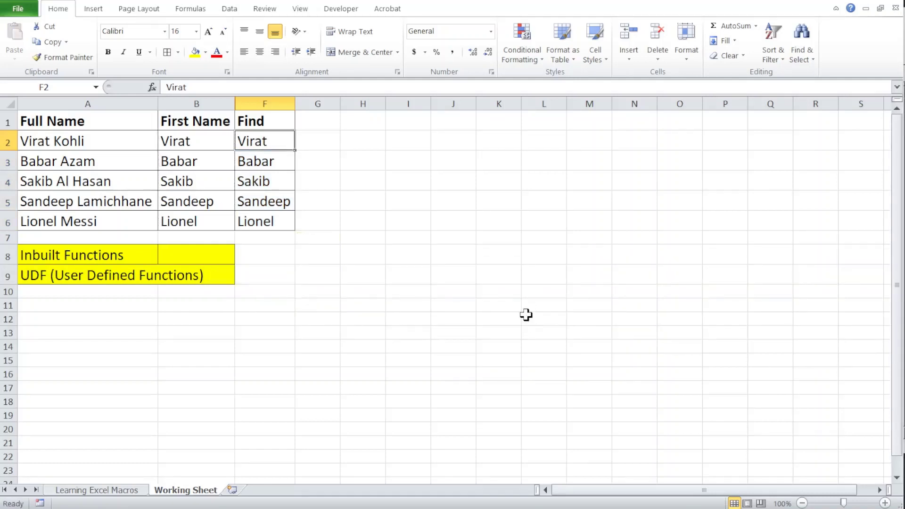
# Inspect the pasted names in F2–F4 for trailing spaces, such as after Babar, then return to B2
pyautogui.press('F2')
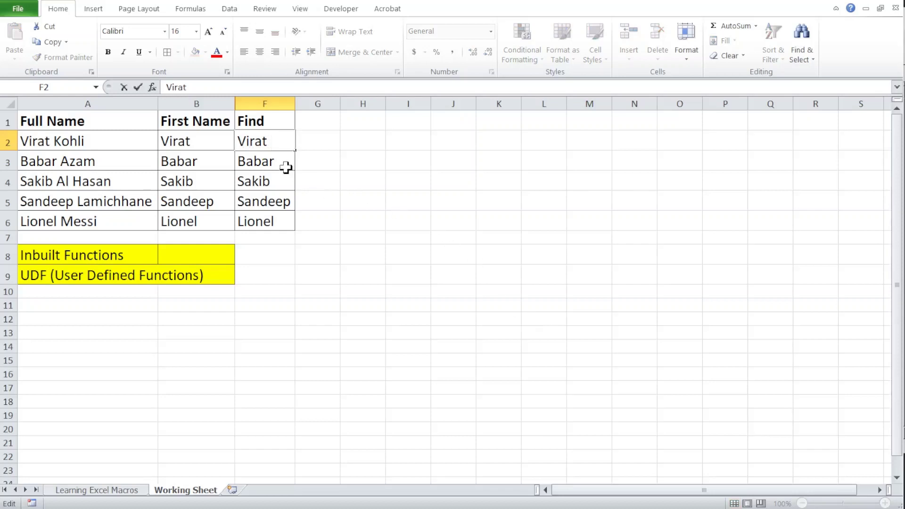
pyautogui.press('Return')
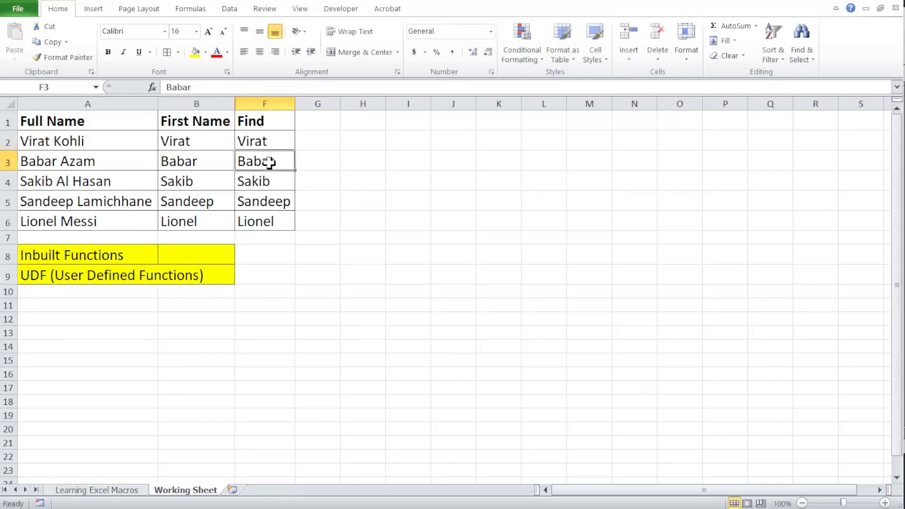
pyautogui.press('F2')
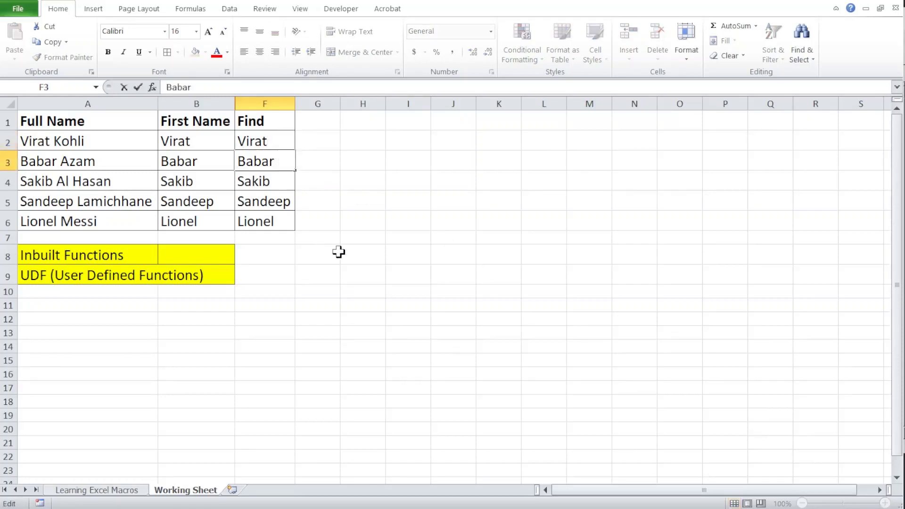
pyautogui.press('BackSpace')
pyautogui.press('Return')
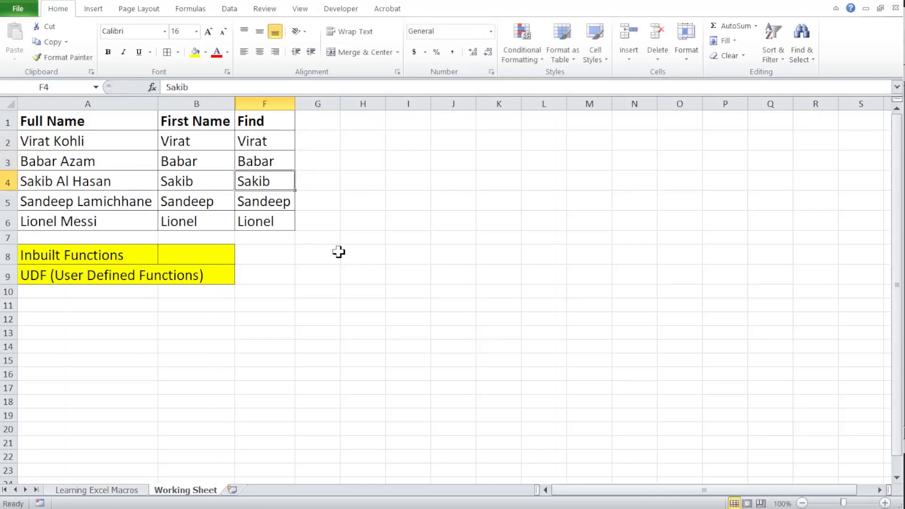
pyautogui.press('F2')
pyautogui.press('Return')
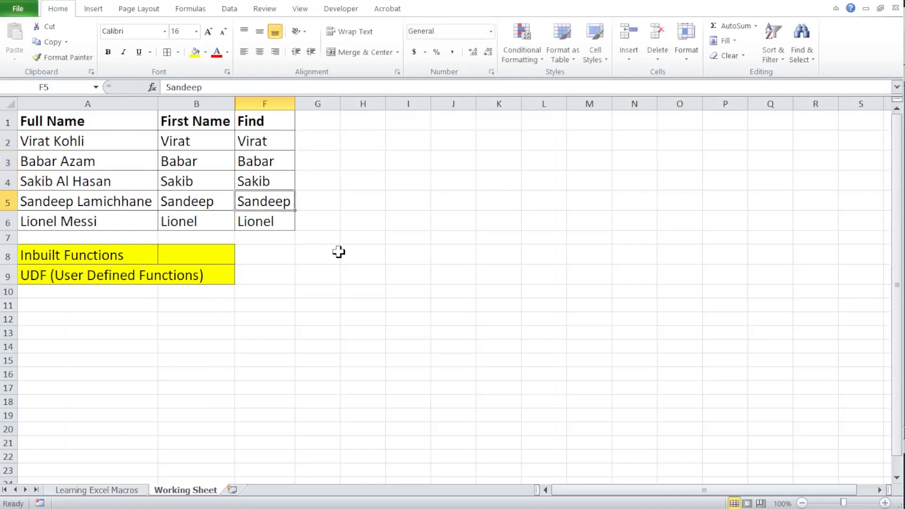
pyautogui.press('Up')
pyautogui.press('Up')
pyautogui.press('Up')
pyautogui.press('Left')
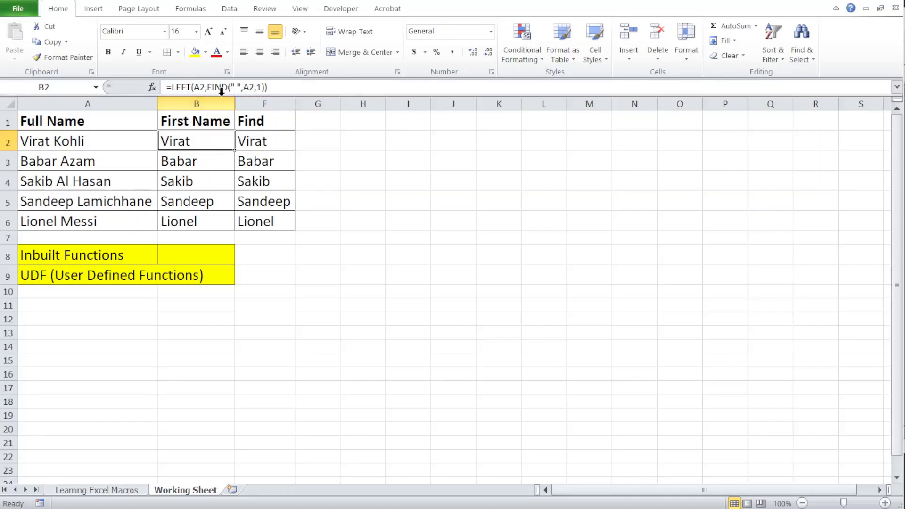
# Append -1 to B2's LEFT/FIND formula and copy the corrected formula down to B6
pyautogui.doubleClick(216, 136)
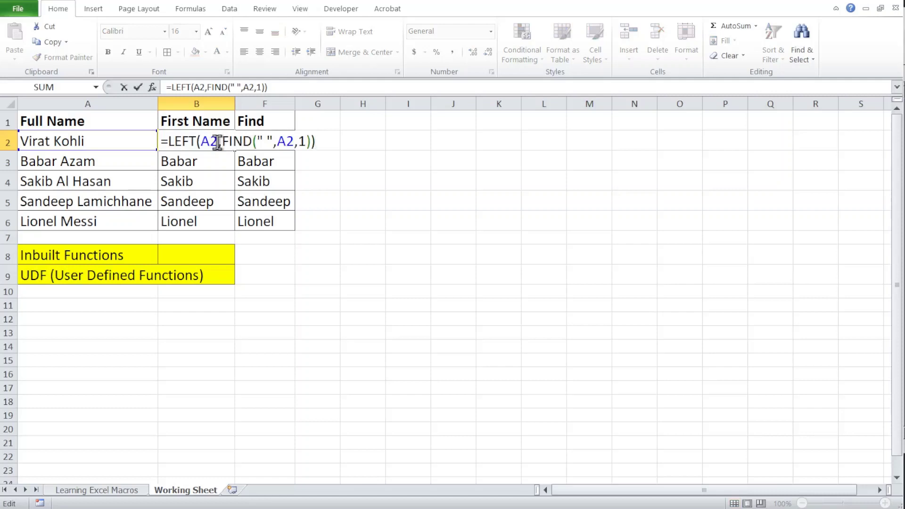
pyautogui.write('-')
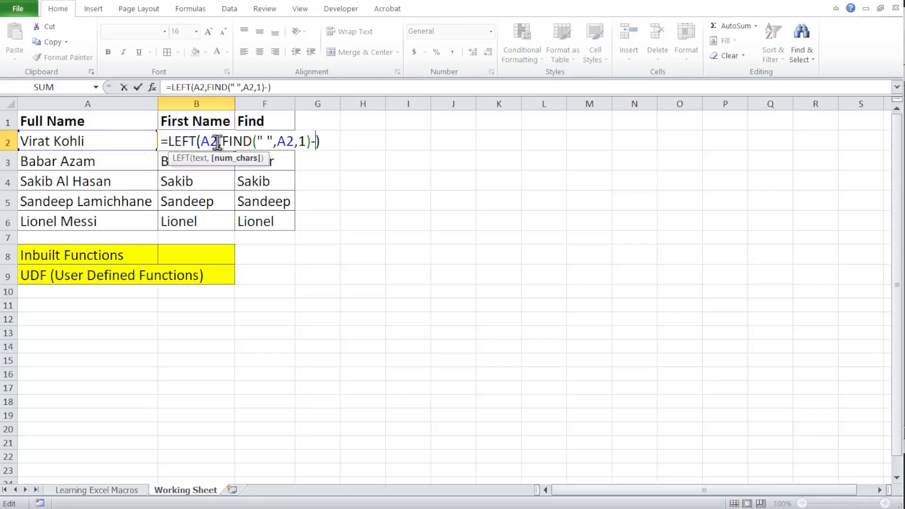
pyautogui.write('1')
pyautogui.press('Return')
pyautogui.click(216, 141)
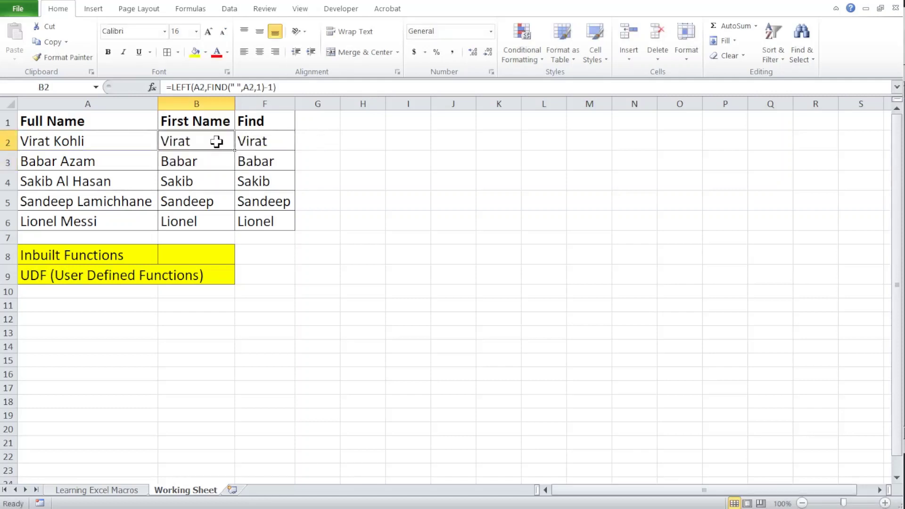
pyautogui.hotkey('ctrl', 'c')
pyautogui.hotkey('shift', 'Down')
pyautogui.hotkey('shift', 'Down')
pyautogui.hotkey('shift', 'Down')
pyautogui.hotkey('shift', 'Down')
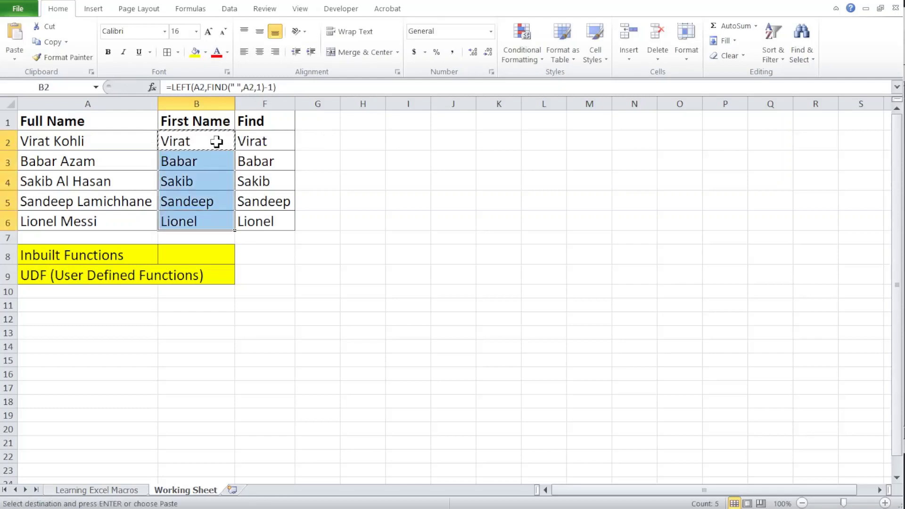
pyautogui.press('Return')
pyautogui.press('Left')
pyautogui.press('Right')
pyautogui.hotkey('shift', 'Down')
pyautogui.hotkey('shift', 'Down')
pyautogui.hotkey('shift', 'Down')
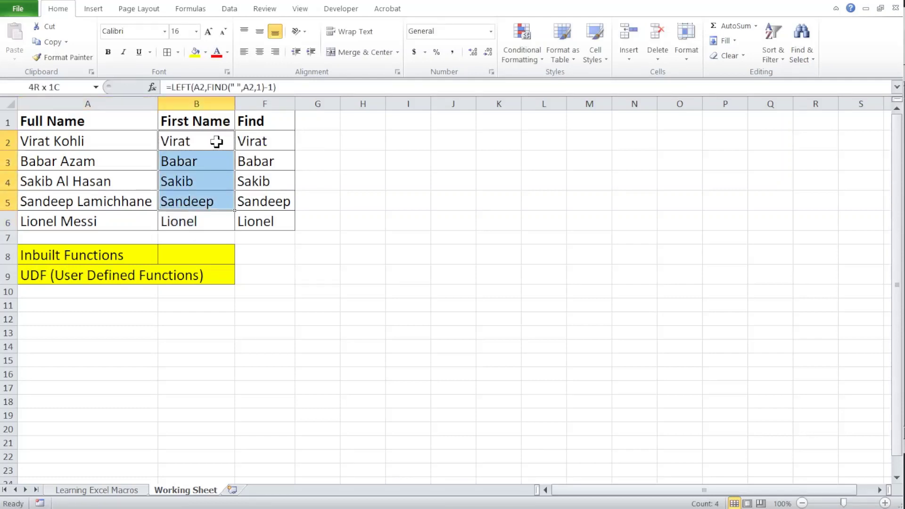
pyautogui.hotkey('shift', 'Down')
# Paste the corrected first names from column B as values into F2:F6
pyautogui.hotkey('ctrl', 'c')
pyautogui.press('Right')
pyautogui.hotkey('ctrl', 'alt', 'v')
pyautogui.press('v')
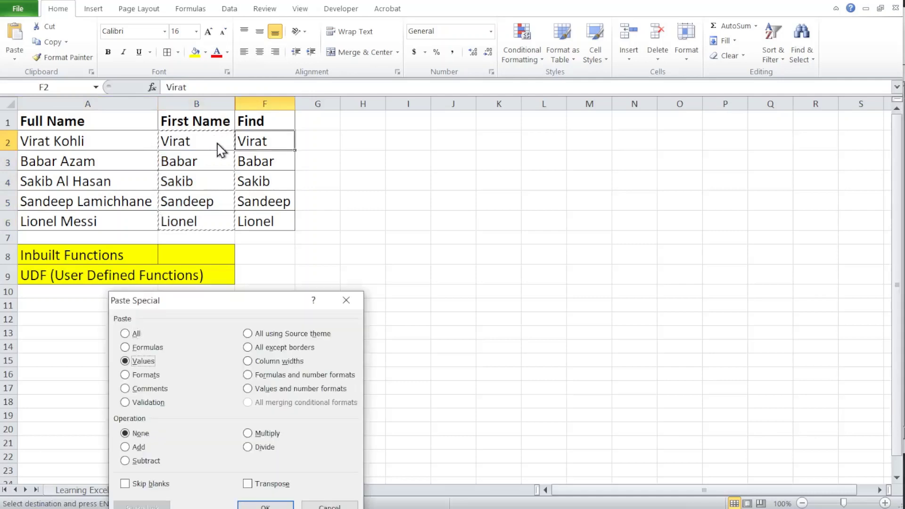
pyautogui.press('Return')
# Check the Find results in F4–F6 for trailing spaces, then return to B2 and the VBA editor
pyautogui.press('Down')
pyautogui.press('Down')
pyautogui.press('Down')
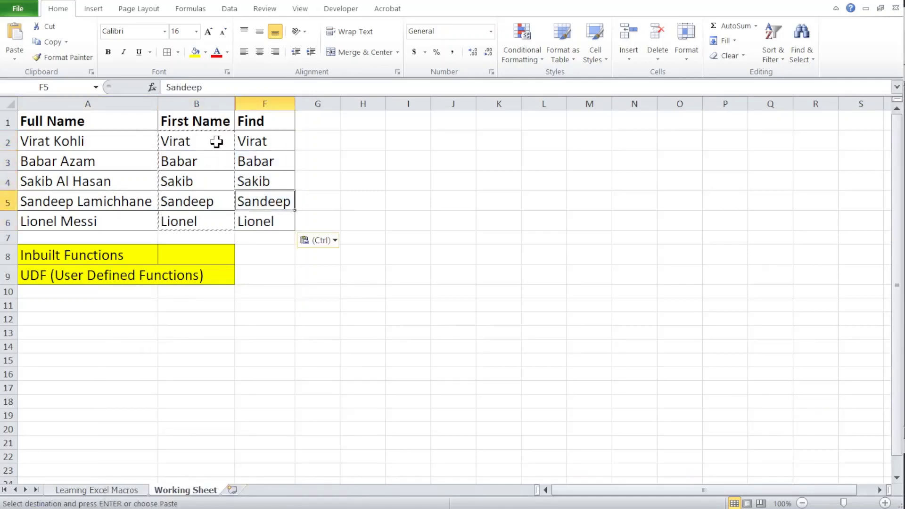
pyautogui.press('XF86MonBrightnessUp')
pyautogui.press('XF86MonBrightnessUp')
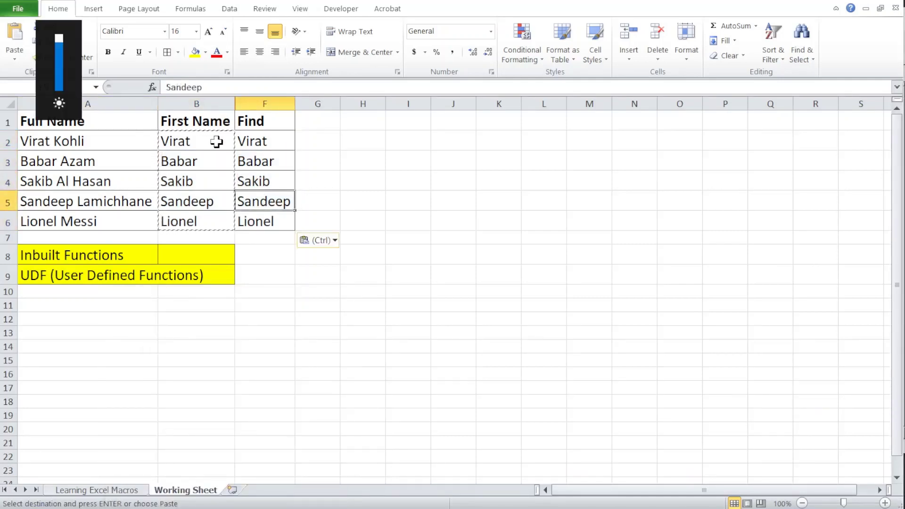
pyautogui.press('F2')
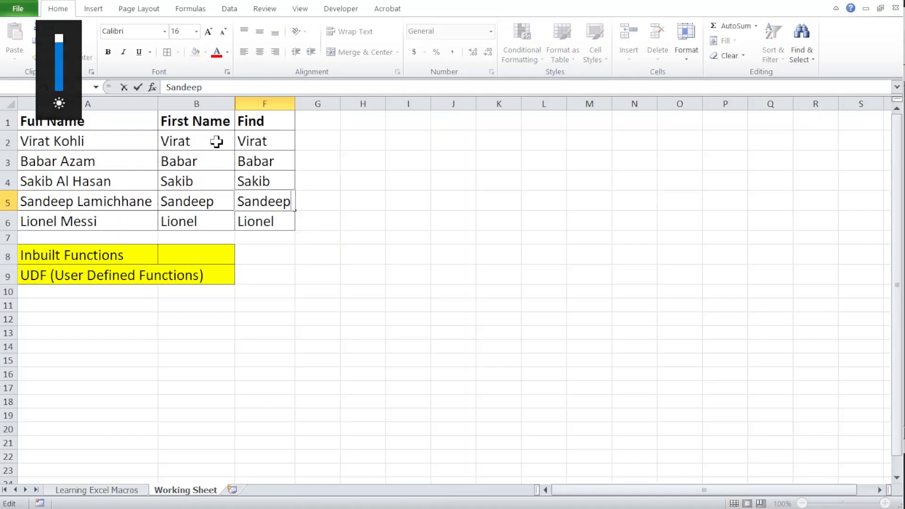
pyautogui.press('Escape')
pyautogui.press('Up')
pyautogui.press('F2')
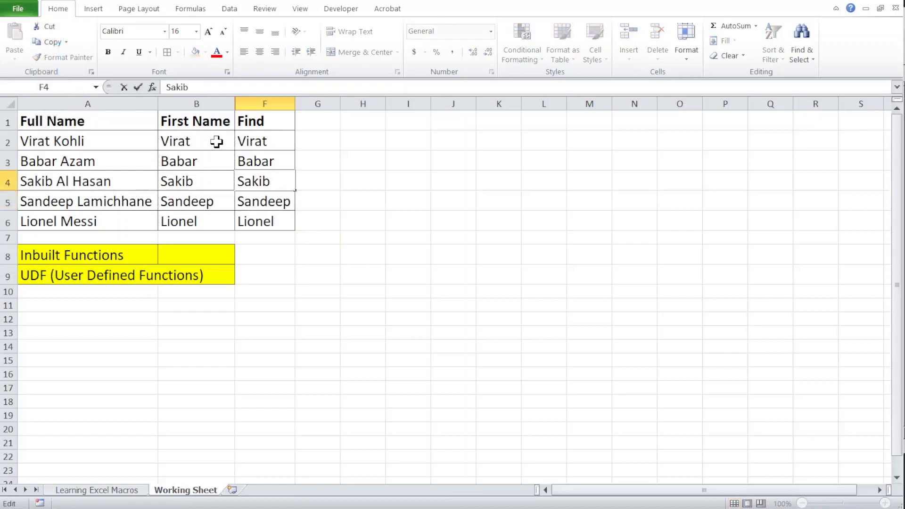
pyautogui.press('Escape')
pyautogui.press('Up')
pyautogui.press('Down')
pyautogui.press('Down')
pyautogui.press('Down')
pyautogui.press('F2')
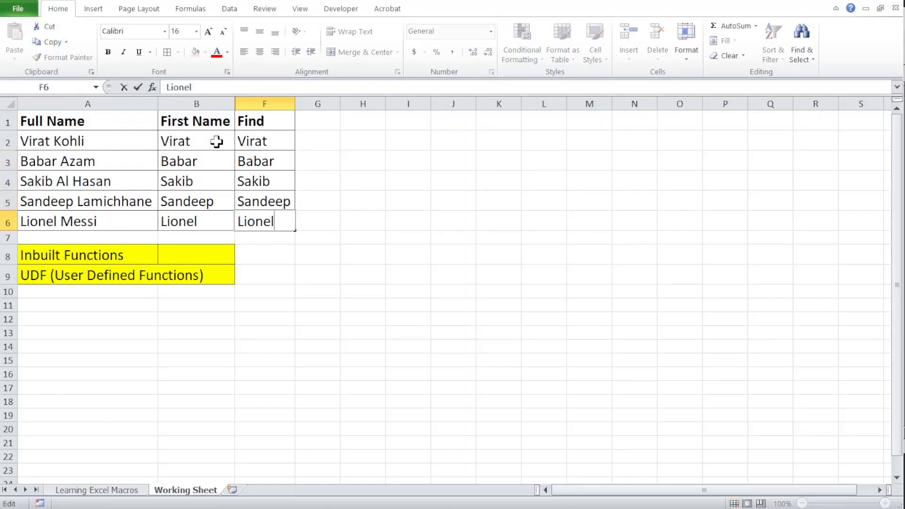
pyautogui.press('Escape')
pyautogui.press('Left')
pyautogui.press('Up')
pyautogui.press('Up')
pyautogui.press('Up')
pyautogui.press('Up')
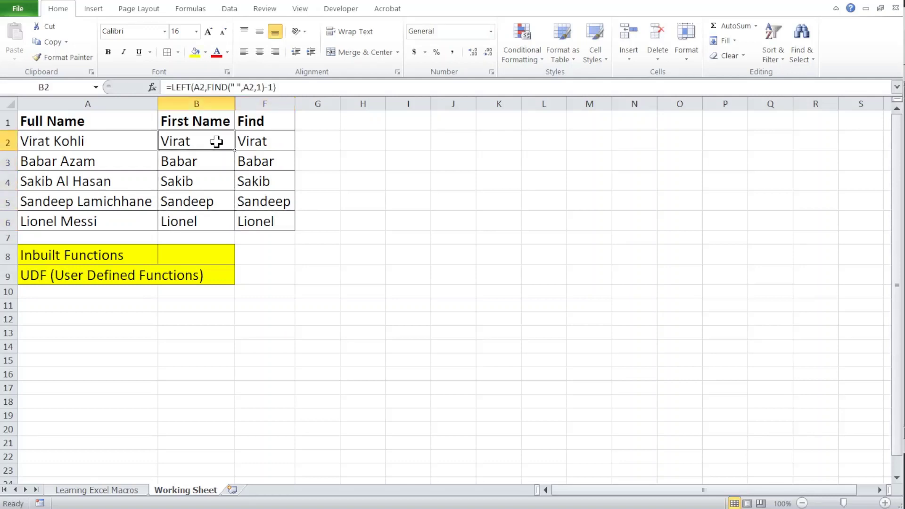
pyautogui.hotkey('alt', 'F11')
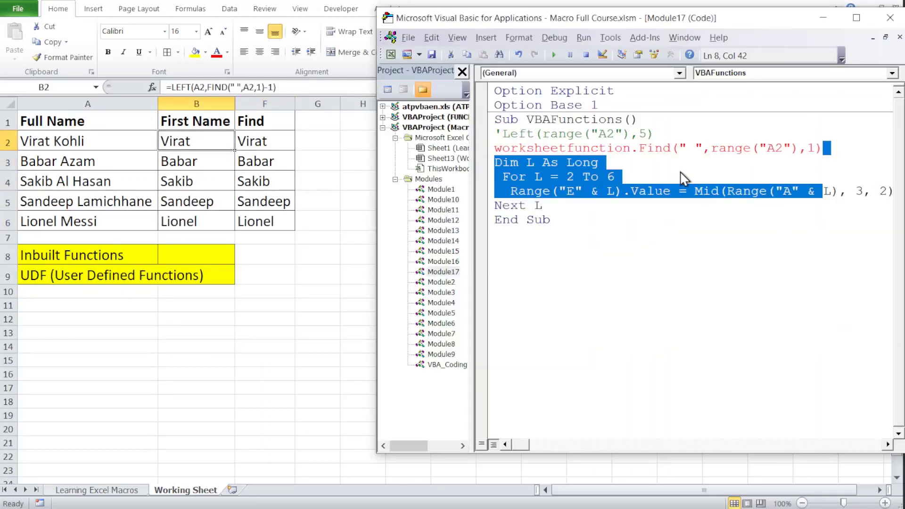
# Append -1 to the WorksheetFunction.Find line and comment it out with an apostrophe
pyautogui.click(827, 150)
pyautogui.write('-')
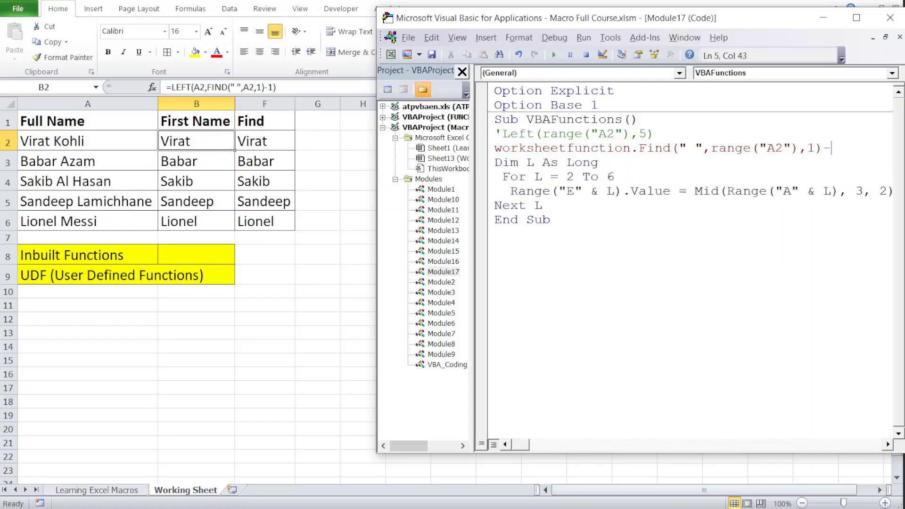
pyautogui.write('1')
pyautogui.click(715, 149)
pyautogui.write("'")
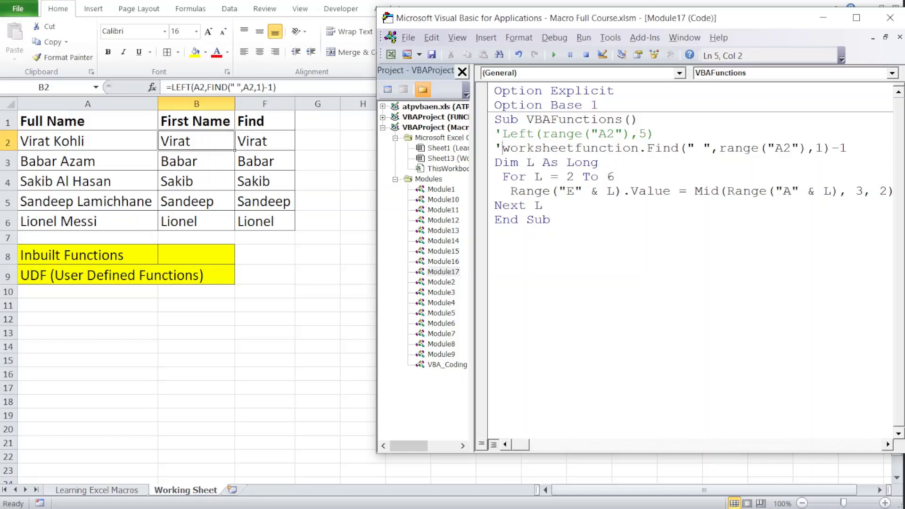
# Clear the first names in B2:B6 on the worksheet and go back to the VBA editor
pyautogui.click(184, 140)
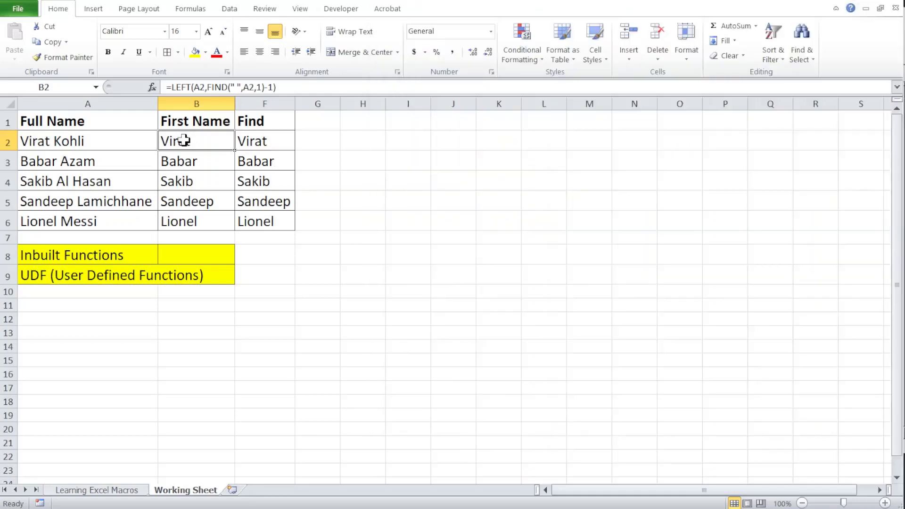
pyautogui.hotkey('shift', 'Down')
pyautogui.hotkey('shift', 'Down')
pyautogui.hotkey('shift', 'Down')
pyautogui.hotkey('shift', 'Down')
pyautogui.press('Delete')
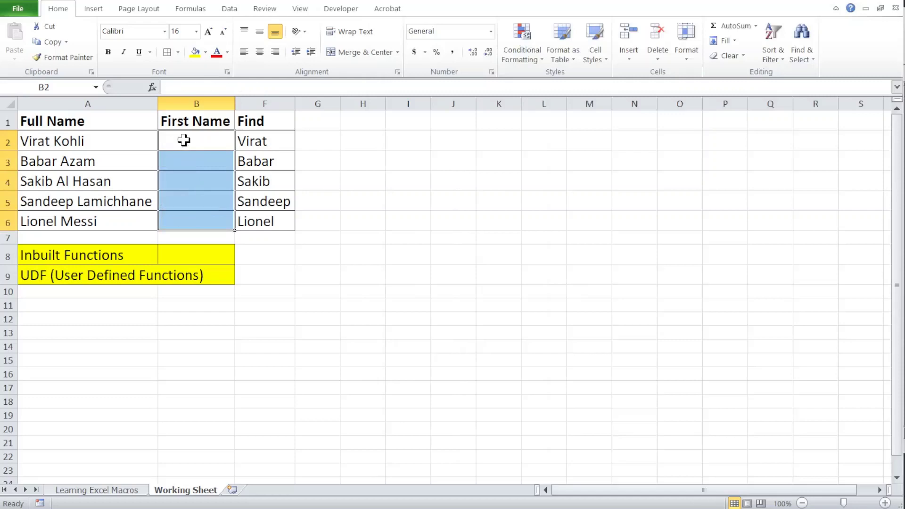
pyautogui.press('Up')
pyautogui.click(183, 140)
pyautogui.hotkey('alt', 'Tab')
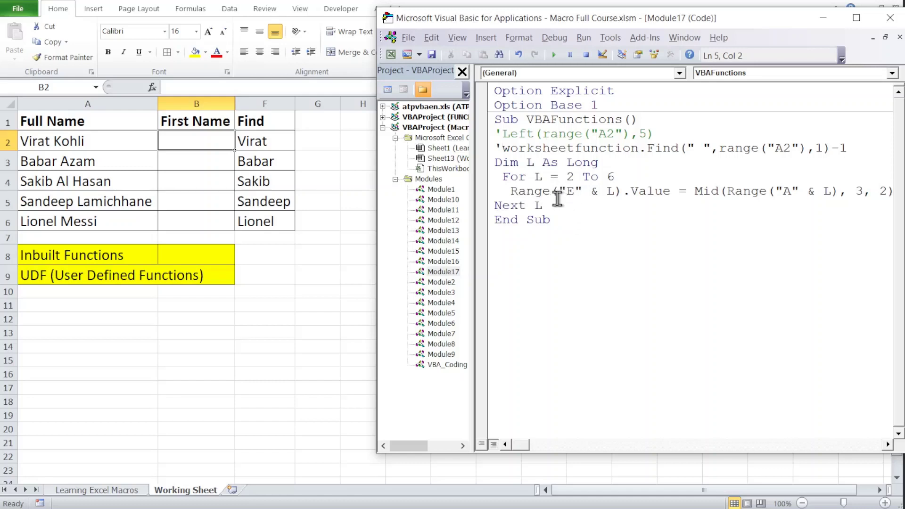
# Change the loop's target column from E to B and copy the commented Left(Range("A2"), 5) expression
pyautogui.click(572, 194)
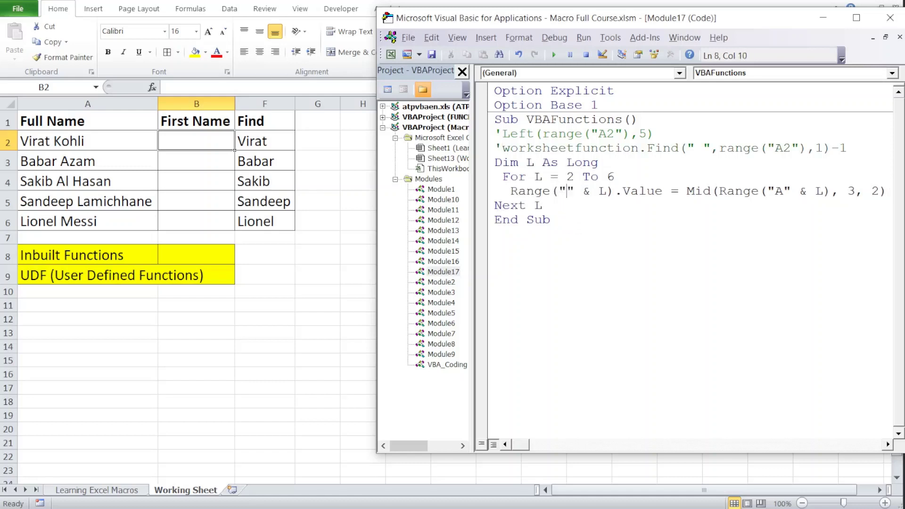
pyautogui.write('B')
pyautogui.click(583, 191)
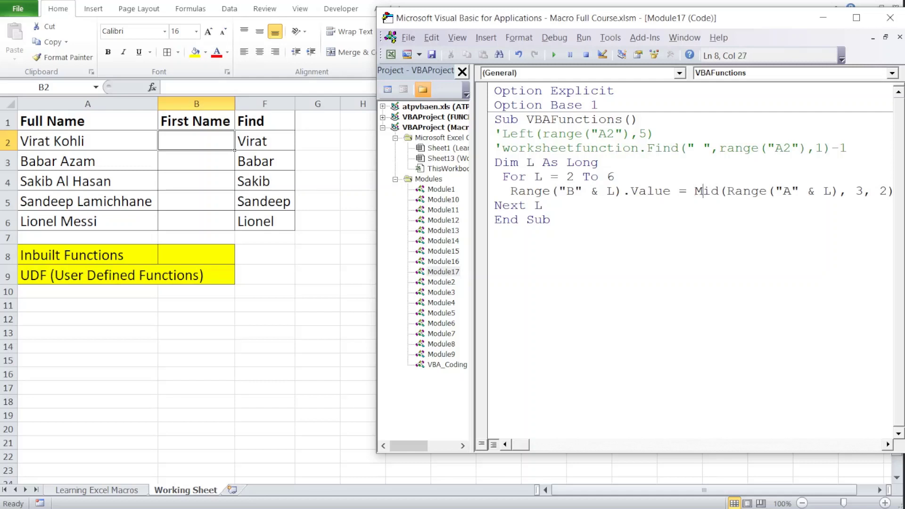
pyautogui.press('Up')
pyautogui.press('Up')
pyautogui.press('Up')
pyautogui.press('Up')
pyautogui.press('End')
pyautogui.hotkey('shift', 'Left')
pyautogui.hotkey('shift', 'Left')
pyautogui.hotkey('shift', 'Left')
pyautogui.hotkey('shift', 'Left')
pyautogui.hotkey('shift', 'Left')
pyautogui.hotkey('shift', 'Left')
pyautogui.hotkey('shift', 'Left')
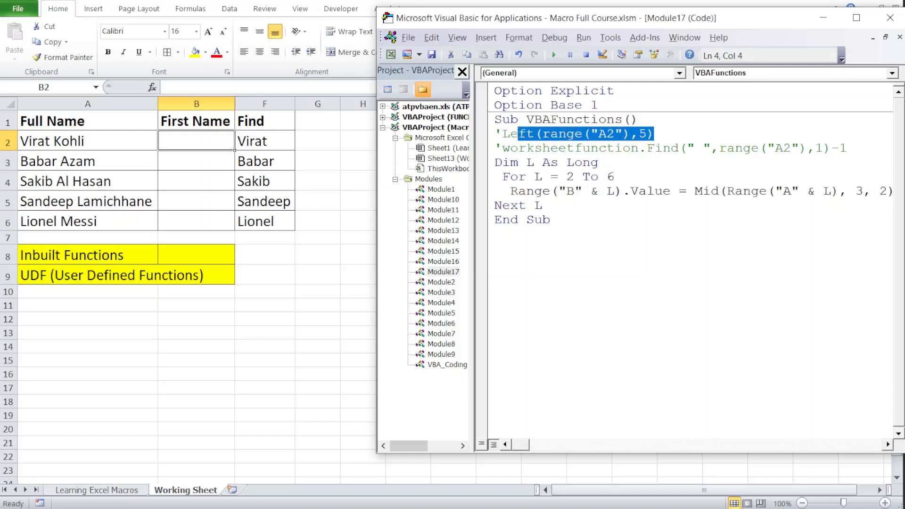
pyautogui.hotkey('shift', 'Left')
pyautogui.hotkey('shift', 'Left')
pyautogui.write('c')
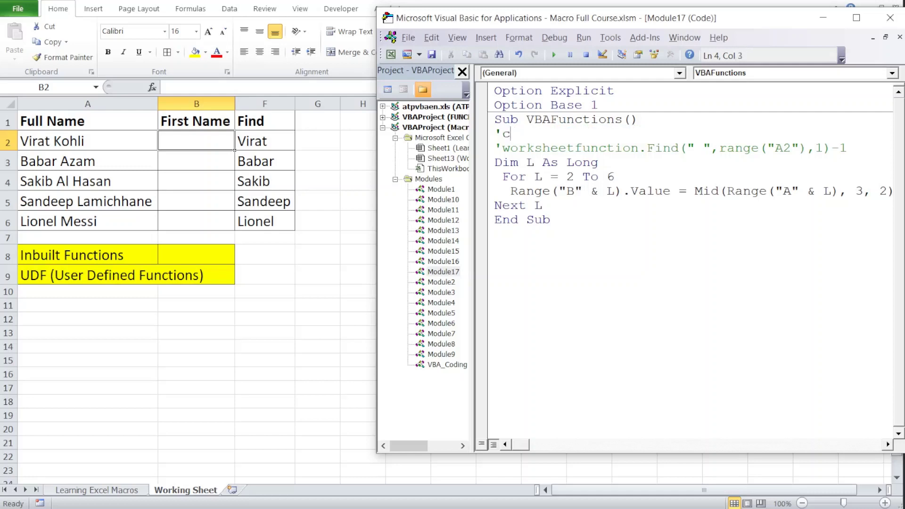
pyautogui.hotkey('ctrl', 'z')
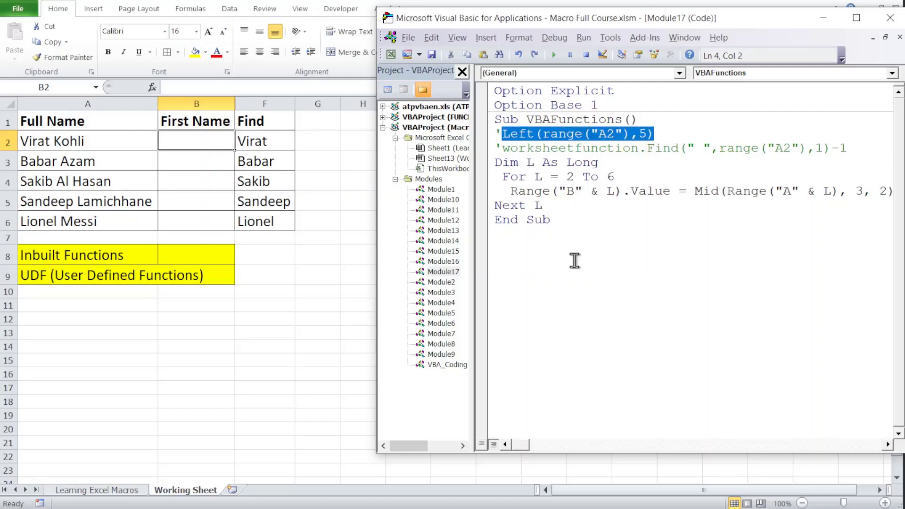
# Replace the Mid expression on the loop line with Left(Range("A2"), 5)
pyautogui.press('Down')
pyautogui.press('Down')
pyautogui.press('Down')
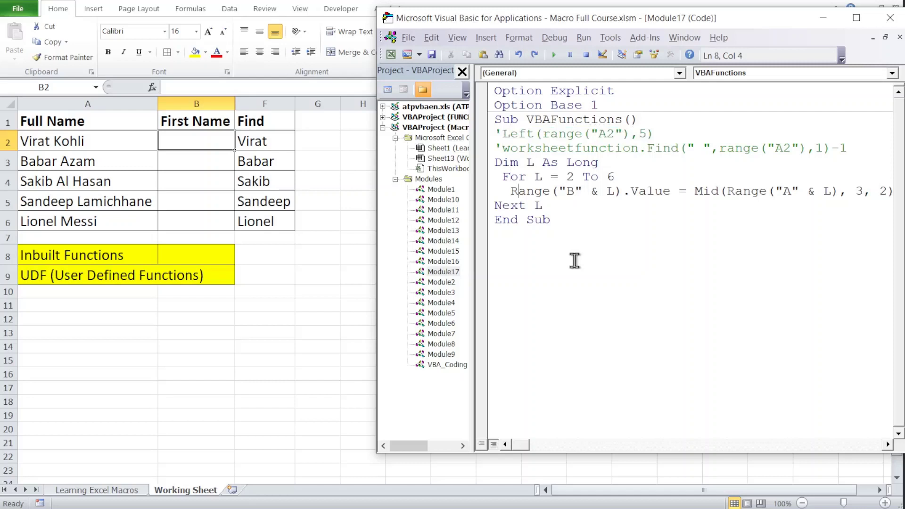
pyautogui.press('Right')
pyautogui.press('Right')
pyautogui.press('Right')
pyautogui.hotkey('shift', 'Right')
pyautogui.hotkey('shift', 'Right')
pyautogui.hotkey('shift', 'Right')
pyautogui.hotkey('shift', 'Right')
pyautogui.hotkey('shift', 'Right')
pyautogui.hotkey('shift', 'Right')
pyautogui.hotkey('shift', 'Right')
pyautogui.hotkey('shift', 'Right')
pyautogui.hotkey('shift', 'Right')
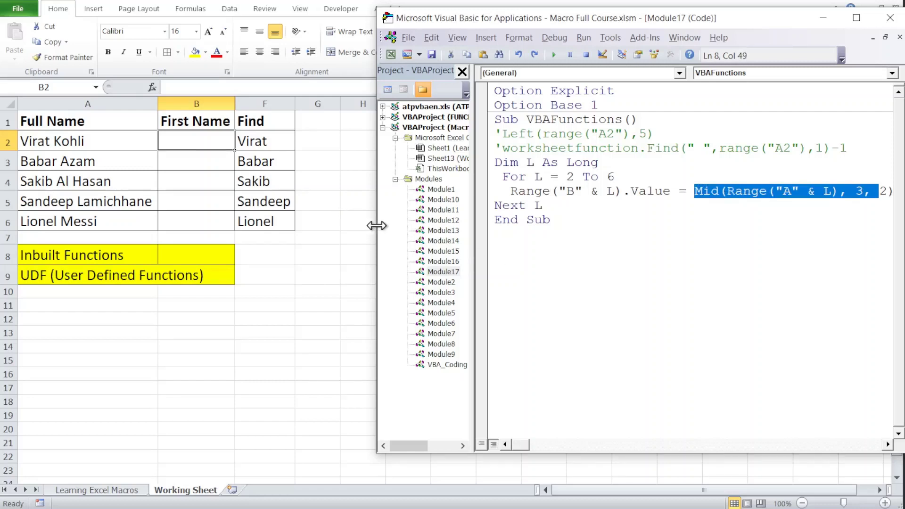
pyautogui.moveTo(376, 226); pyautogui.dragTo(239, 213)
pyautogui.hotkey('shift', 'Right')
pyautogui.hotkey('shift', 'Right')
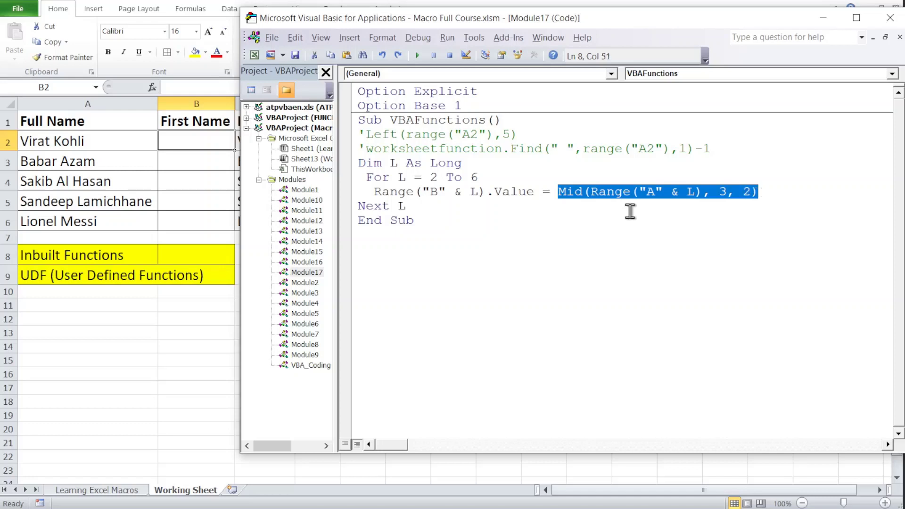
pyautogui.hotkey('ctrl', 'v')
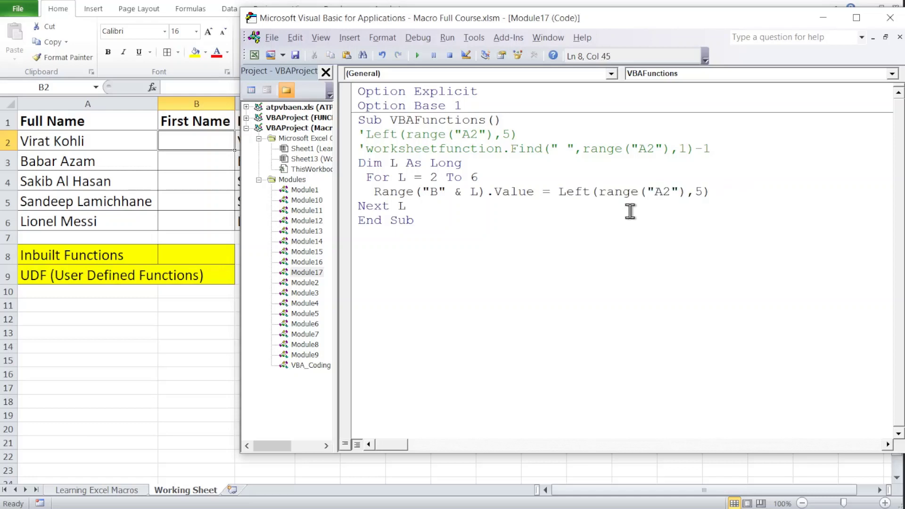
pyautogui.hotkey('shift', 'Left')
pyautogui.moveTo(716, 148)
pyautogui.mouseDown()
pyautogui.moveTo(533, 158)
pyautogui.moveTo(369, 147)
pyautogui.mouseUp()
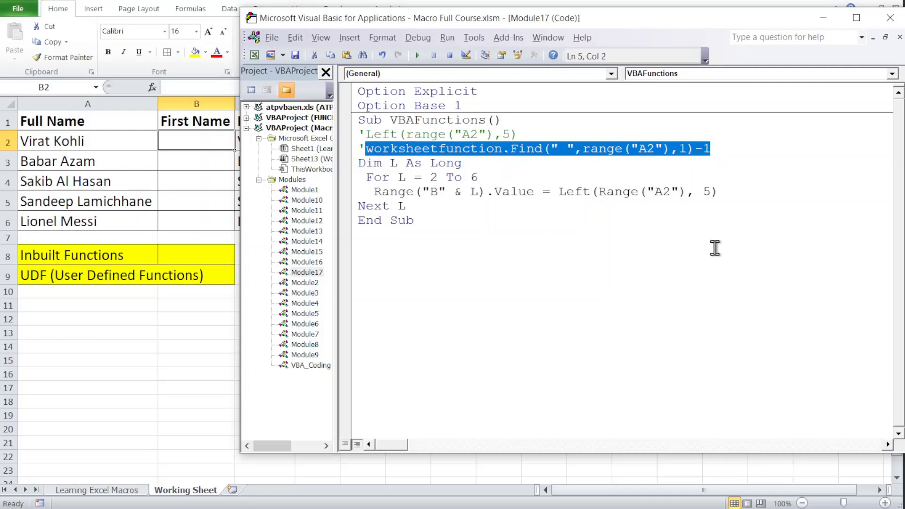
# Swap the 5 in Left(Range("A2"), 5) for the copied WorksheetFunction.Find(...) - 1 expression
pyautogui.click(710, 190)
pyautogui.hotkey('shift', 'Left')
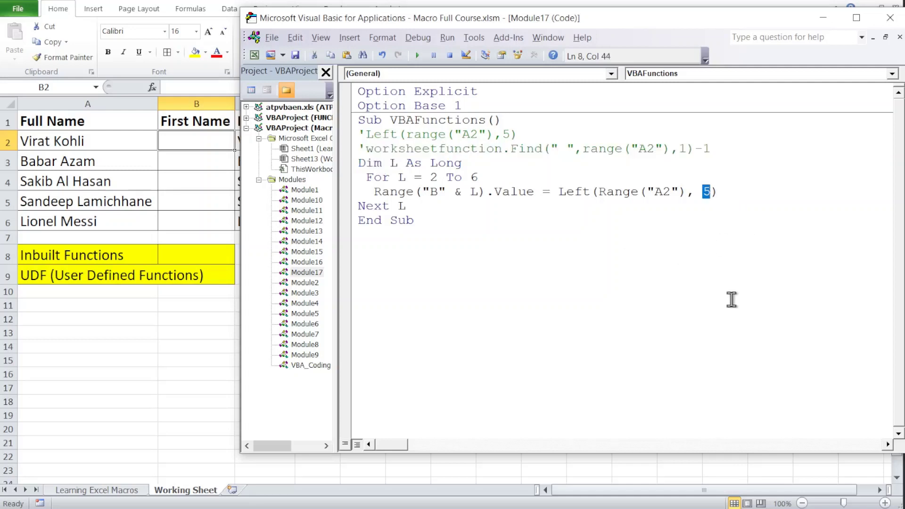
pyautogui.hotkey('ctrl', 'v')
pyautogui.press('Left')
pyautogui.press('Left')
pyautogui.press('Left')
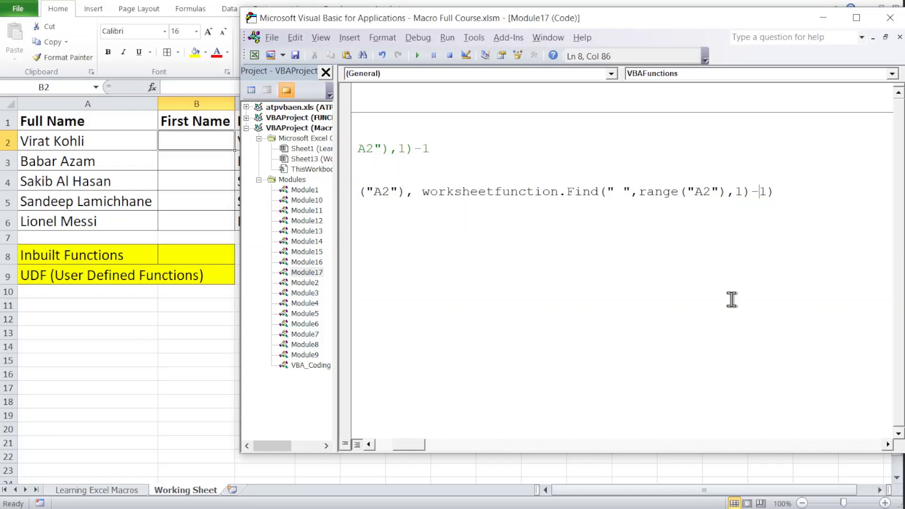
pyautogui.press('Left')
pyautogui.press('Left')
pyautogui.press('Left')
pyautogui.press('Left')
pyautogui.press('Left')
pyautogui.press('Left')
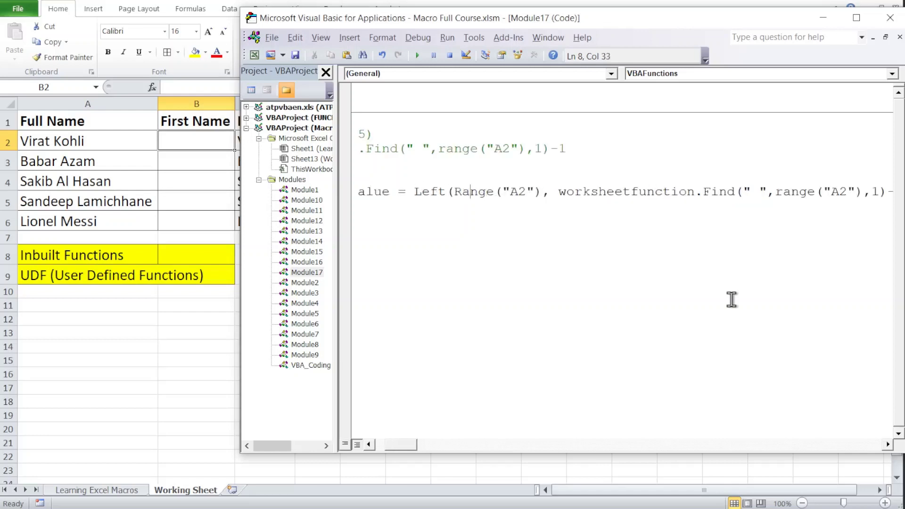
pyautogui.press('Left')
pyautogui.press('Left')
pyautogui.press('Left')
pyautogui.press('Left')
pyautogui.press('Left')
pyautogui.press('Left')
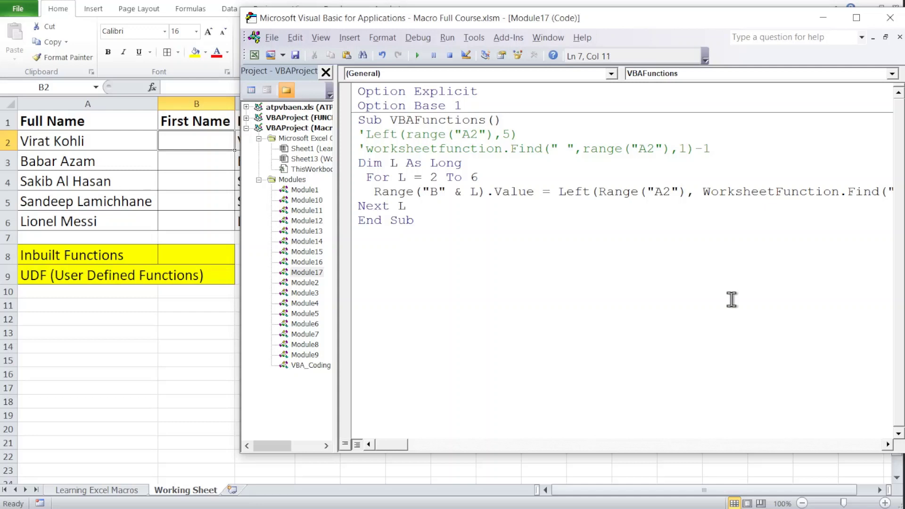
pyautogui.press('Down')
pyautogui.press('Right')
pyautogui.press('Right')
pyautogui.press('Right')
pyautogui.press('Right')
pyautogui.press('Right')
pyautogui.press('Right')
pyautogui.press('Right')
pyautogui.press('Right')
pyautogui.press('Right')
pyautogui.press('Left')
pyautogui.hotkey('shift', 'Right')
pyautogui.hotkey('shift', 'Right')
pyautogui.hotkey('shift', 'Right')
pyautogui.hotkey('shift', 'Right')
pyautogui.hotkey('shift', 'Right')
pyautogui.hotkey('shift', 'Right')
pyautogui.hotkey('shift', 'Right')
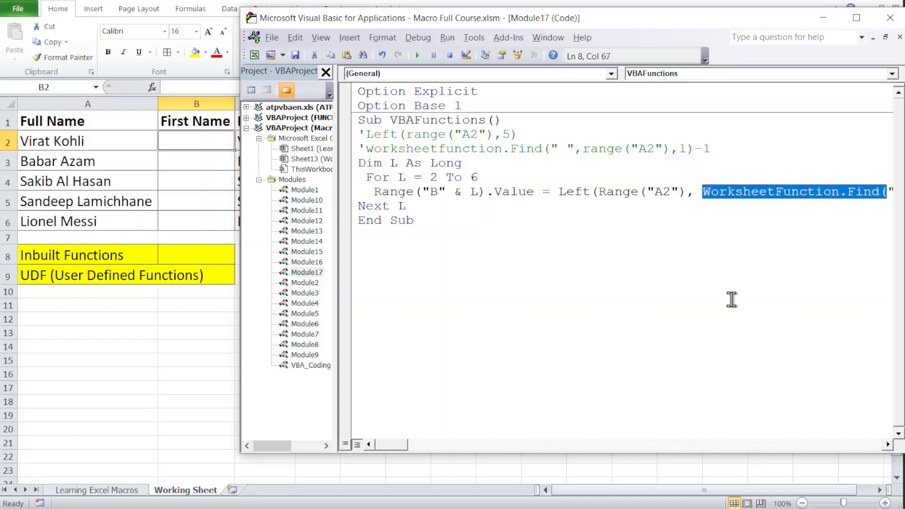
pyautogui.hotkey('shift', 'Right')
pyautogui.hotkey('shift', 'Right')
pyautogui.hotkey('shift', 'Right')
pyautogui.hotkey('shift', 'Right')
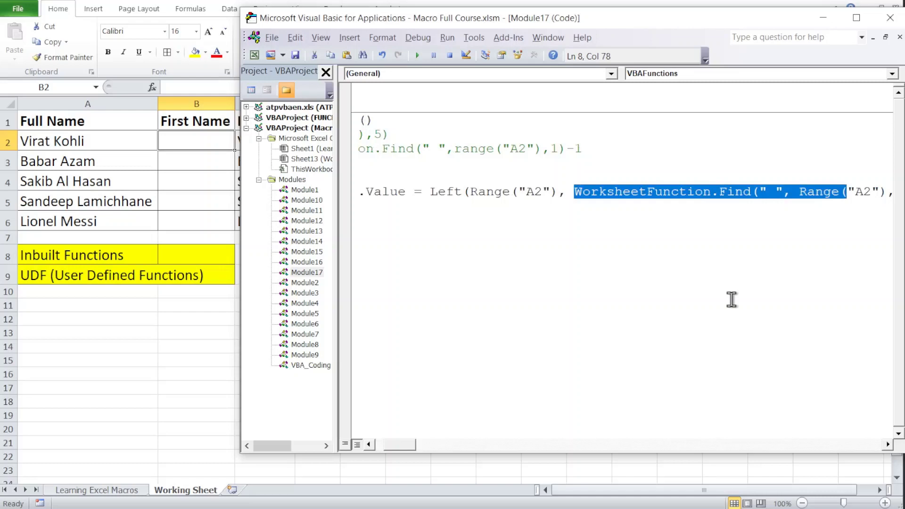
pyautogui.press('Up')
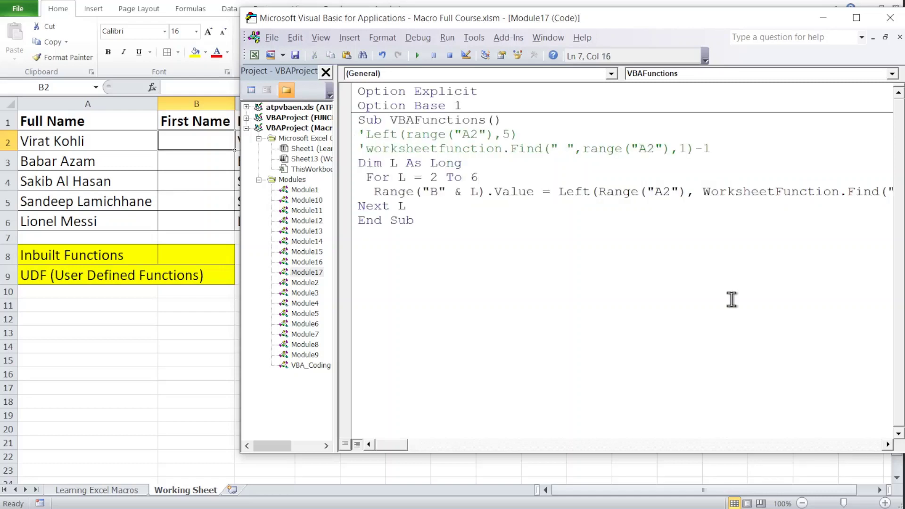
pyautogui.press('Up')
# Declare F as Long and add the loop line F = WorksheetFunction.Find(" ", Range("A2"), 1) - 1
pyautogui.write(',')
pyautogui.write(' F as ')
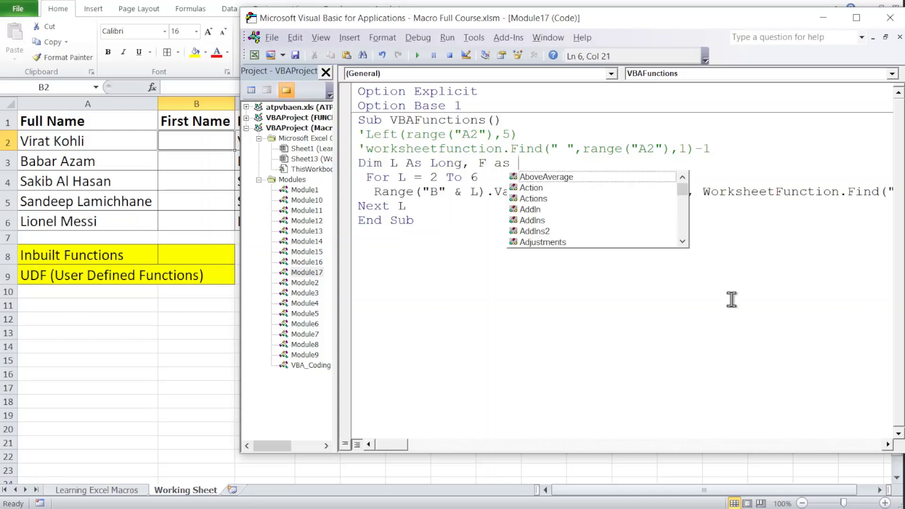
pyautogui.write('long')
pyautogui.press('Return')
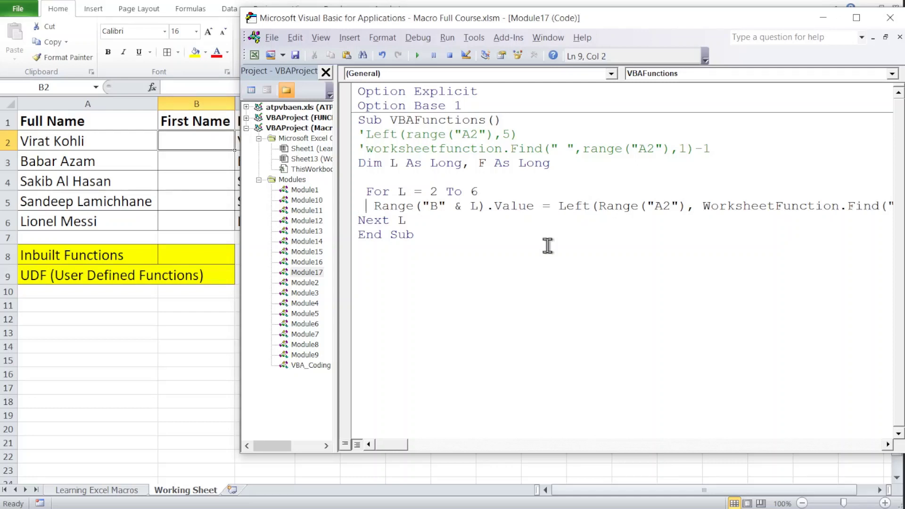
pyautogui.press('Return')
pyautogui.press('Up')
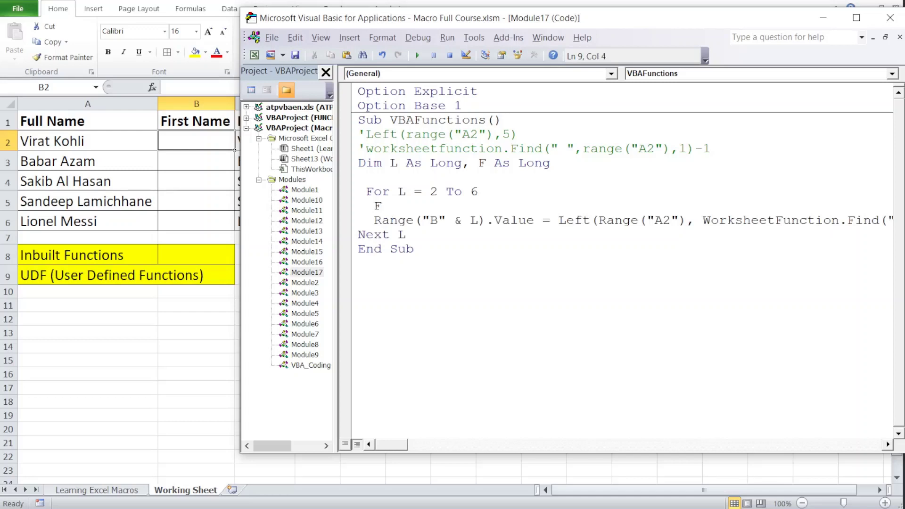
pyautogui.write('=')
pyautogui.click(550, 254)
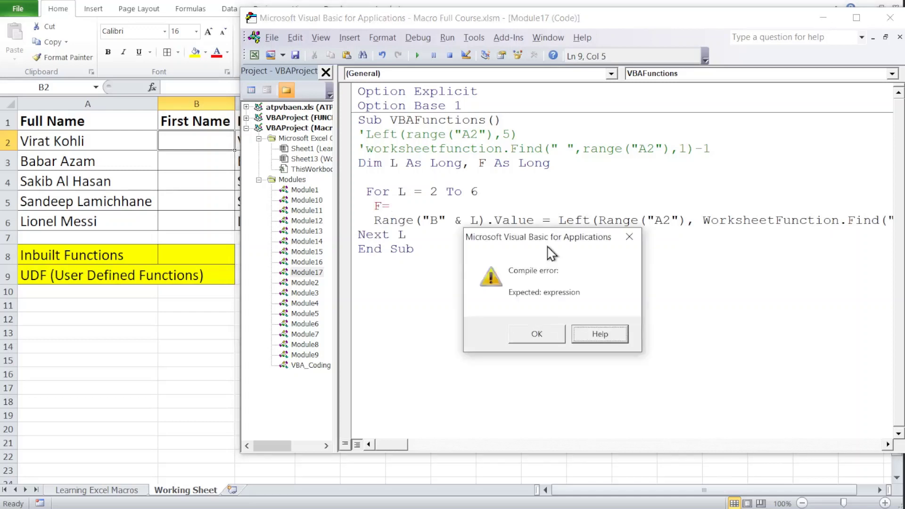
pyautogui.press('Return')
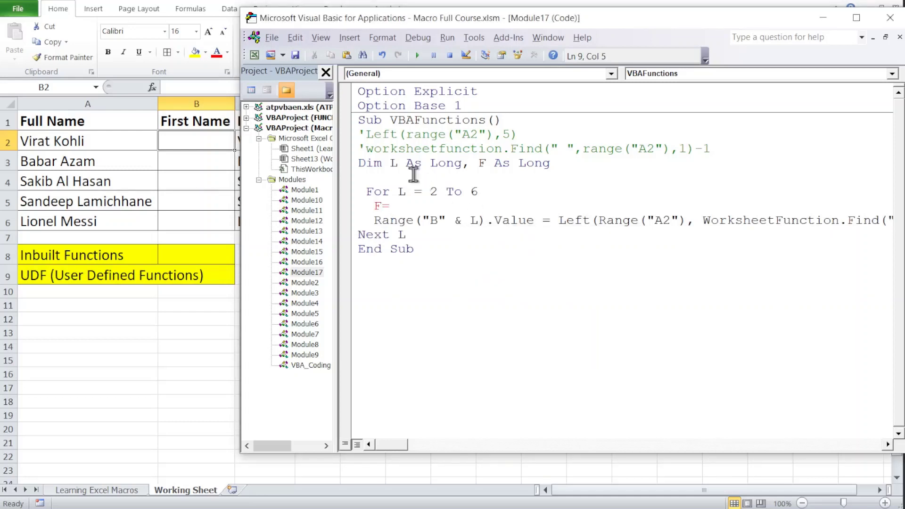
pyautogui.click(366, 149)
pyautogui.hotkey('shift', 'Right')
pyautogui.hotkey('shift', 'Right')
pyautogui.hotkey('shift', 'Right')
pyautogui.hotkey('shift', 'Right')
pyautogui.hotkey('shift', 'Right')
pyautogui.hotkey('shift', 'Right')
pyautogui.hotkey('shift', 'Right')
pyautogui.hotkey('shift', 'Right')
pyautogui.hotkey('shift', 'Right')
pyautogui.hotkey('shift', 'Right')
pyautogui.hotkey('shift', 'Right')
pyautogui.hotkey('shift', 'Right')
pyautogui.hotkey('shift', 'Right')
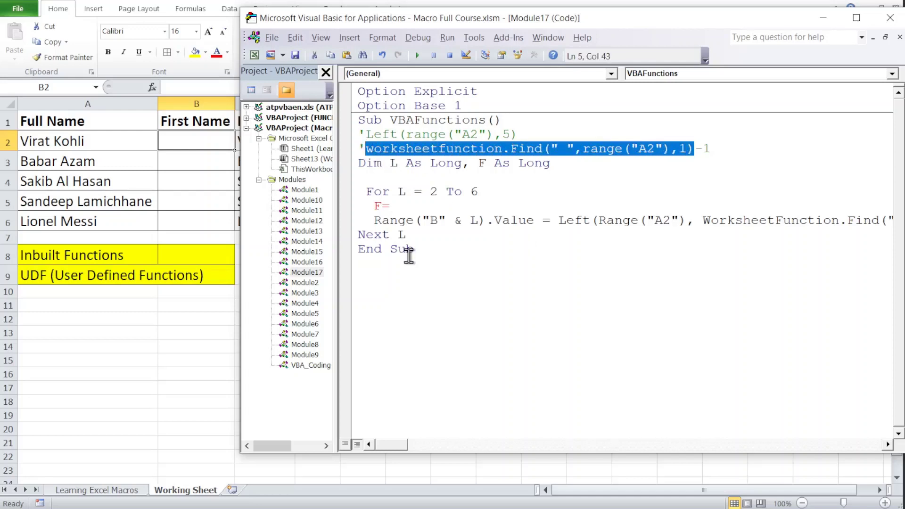
pyautogui.hotkey('shift', 'Right')
pyautogui.hotkey('shift', 'Right')
pyautogui.hotkey('ctrl', 'c')
pyautogui.press('Down')
pyautogui.press('Down')
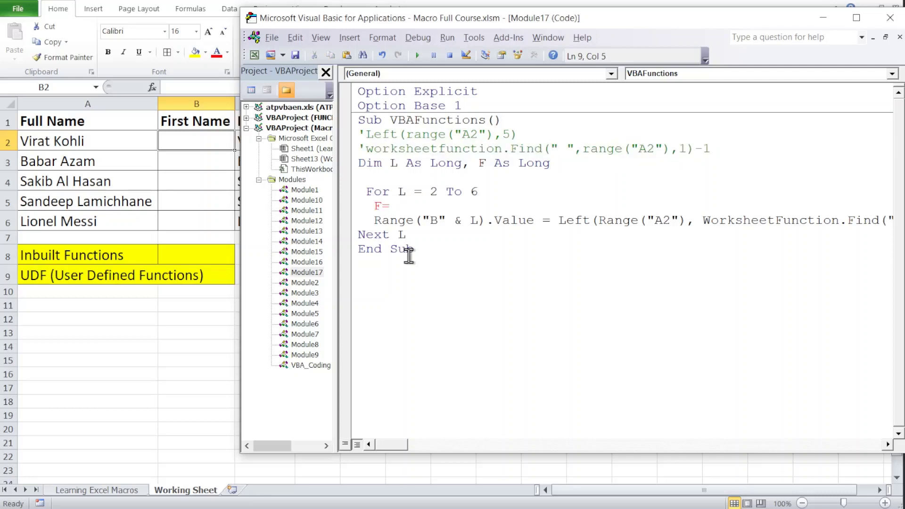
pyautogui.hotkey('ctrl', 'v')
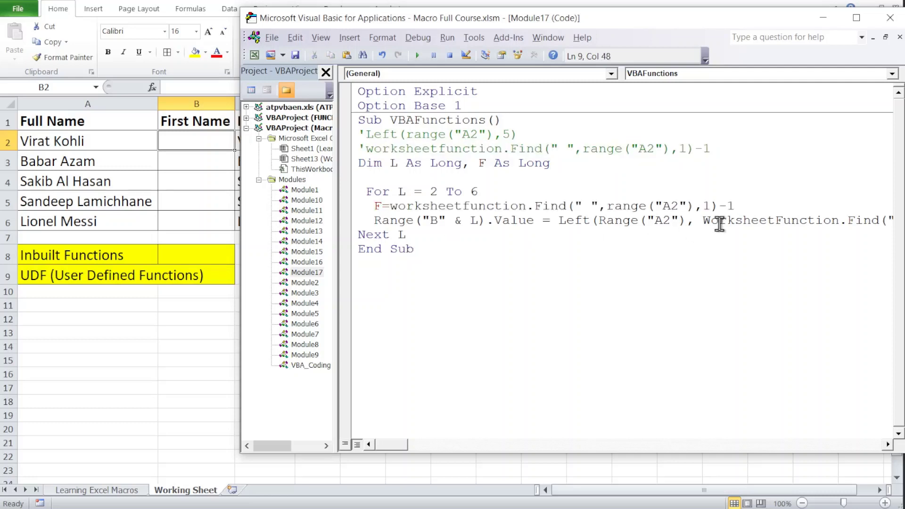
# Cut the inline Find out of the Left line so it reads Left(Range("A2"), F)
pyautogui.click(703, 220)
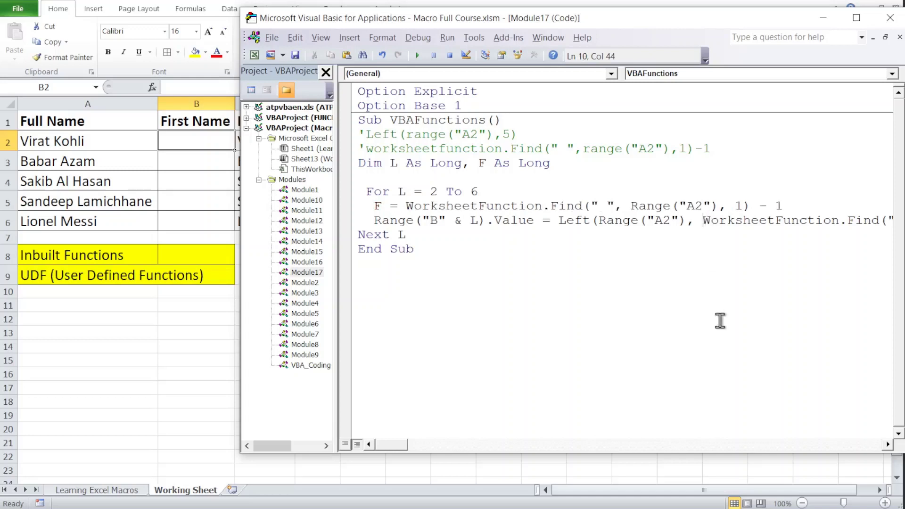
pyautogui.hotkey('shift', 'Right')
pyautogui.hotkey('shift', 'Right')
pyautogui.hotkey('shift', 'Right')
pyautogui.hotkey('shift', 'Right')
pyautogui.hotkey('shift', 'Right')
pyautogui.hotkey('shift', 'Right')
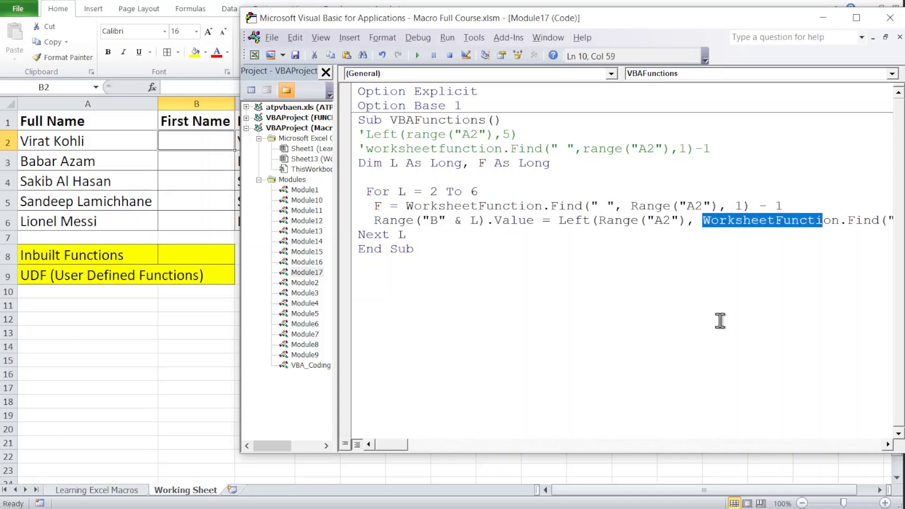
pyautogui.hotkey('shift', 'Right')
pyautogui.hotkey('shift', 'Right')
pyautogui.hotkey('shift', 'Right')
pyautogui.hotkey('shift', 'Right')
pyautogui.hotkey('shift', 'Right')
pyautogui.hotkey('shift', 'Right')
pyautogui.hotkey('shift', 'Right')
pyautogui.hotkey('shift', 'Right')
pyautogui.hotkey('shift', 'Right')
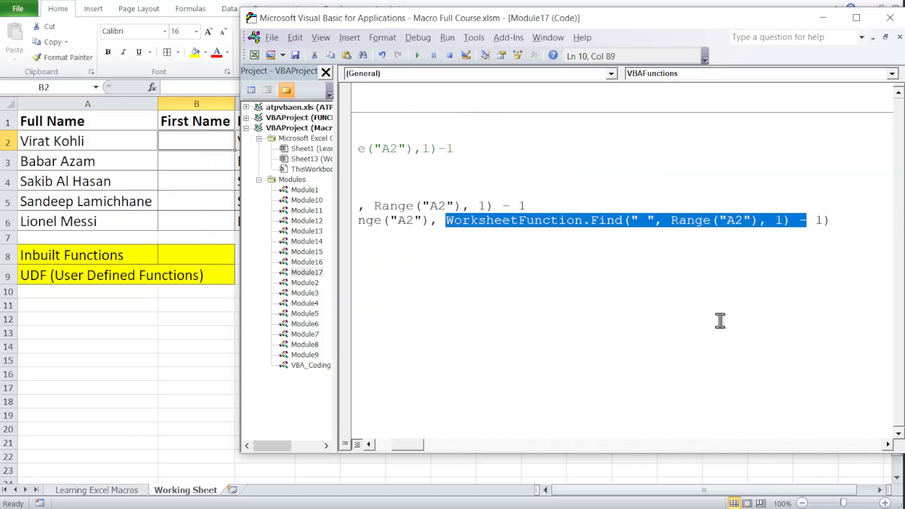
pyautogui.hotkey('ctrl', 'x')
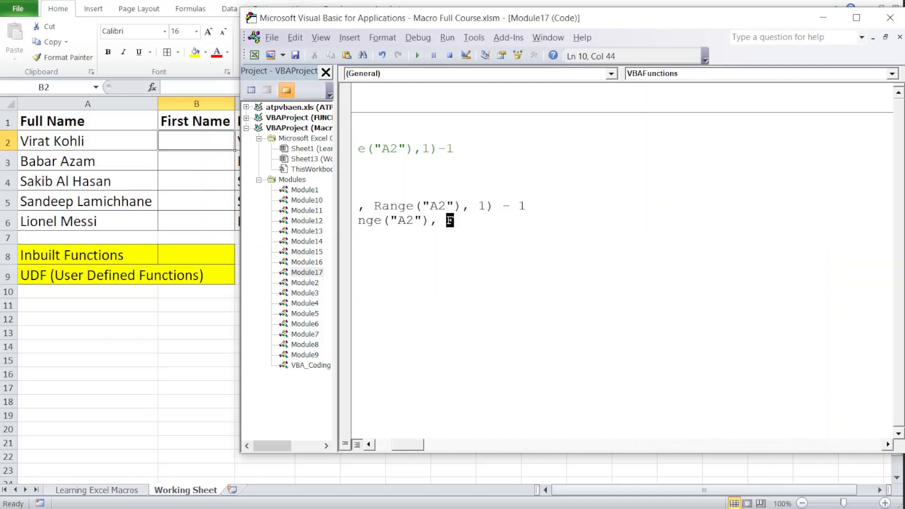
pyautogui.write(')')
pyautogui.click(407, 234)
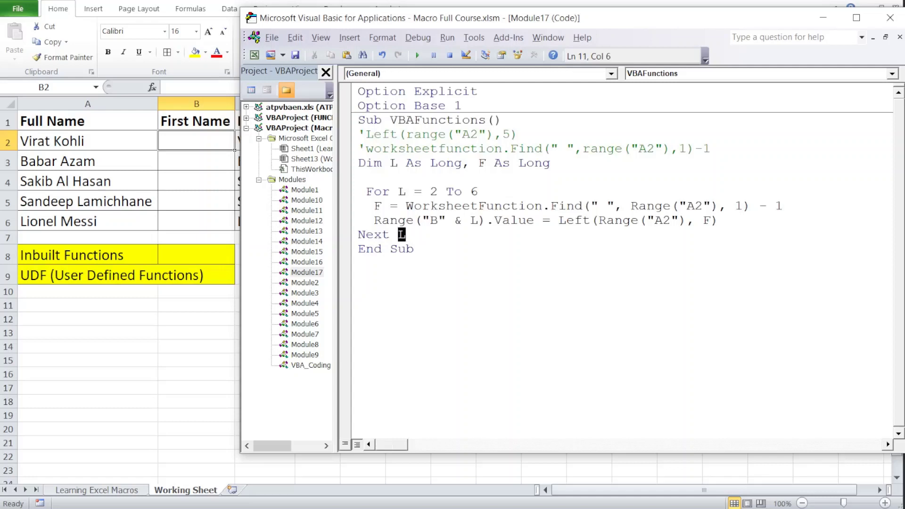
pyautogui.hotkey('ctrl', 'Left')
pyautogui.hotkey('ctrl', 'Left')
pyautogui.hotkey('ctrl', 'Left')
pyautogui.hotkey('ctrl', 'Left')
pyautogui.hotkey('ctrl', 'Left')
pyautogui.hotkey('ctrl', 'Left')
pyautogui.hotkey('ctrl', 'Left')
# Change the Find line's Range("A2") to Range("A" & L)
pyautogui.press('Home')
pyautogui.press('Up')
pyautogui.press('Up')
pyautogui.press('Up')
pyautogui.press('Down')
pyautogui.press('Down')
pyautogui.press('Down')
pyautogui.press('Down')
pyautogui.press('Down')
pyautogui.press('Down')
pyautogui.press('Up')
pyautogui.press('Up')
pyautogui.press('Up')
pyautogui.press('Left')
pyautogui.press('Left')
pyautogui.click(706, 205)
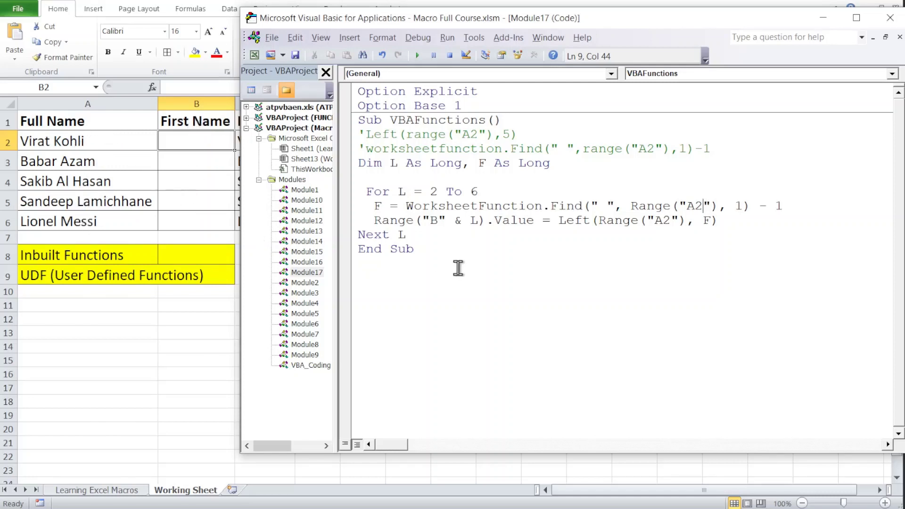
pyautogui.press('BackSpace')
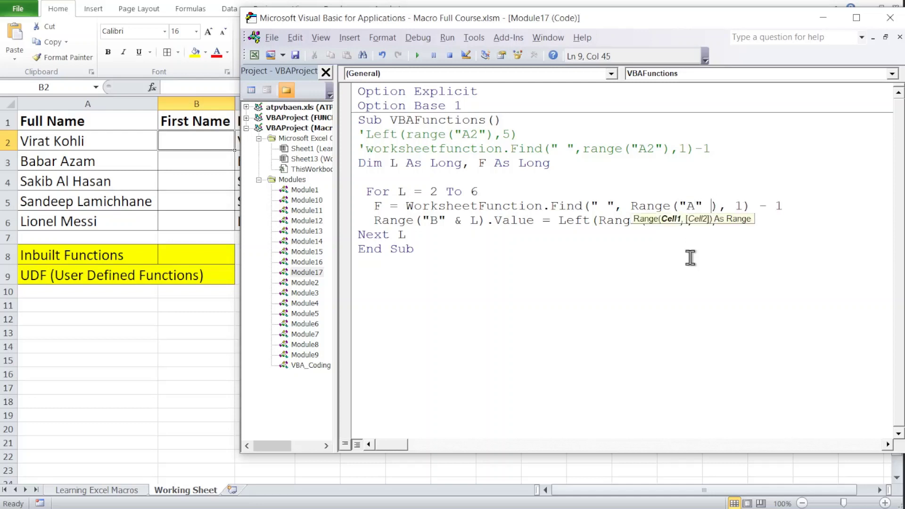
pyautogui.write('& ')
pyautogui.write('L')
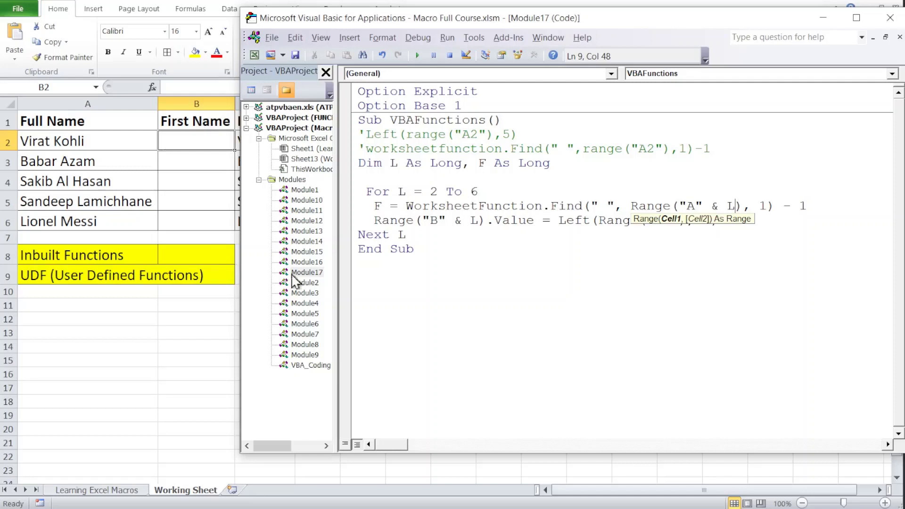
pyautogui.click(677, 286)
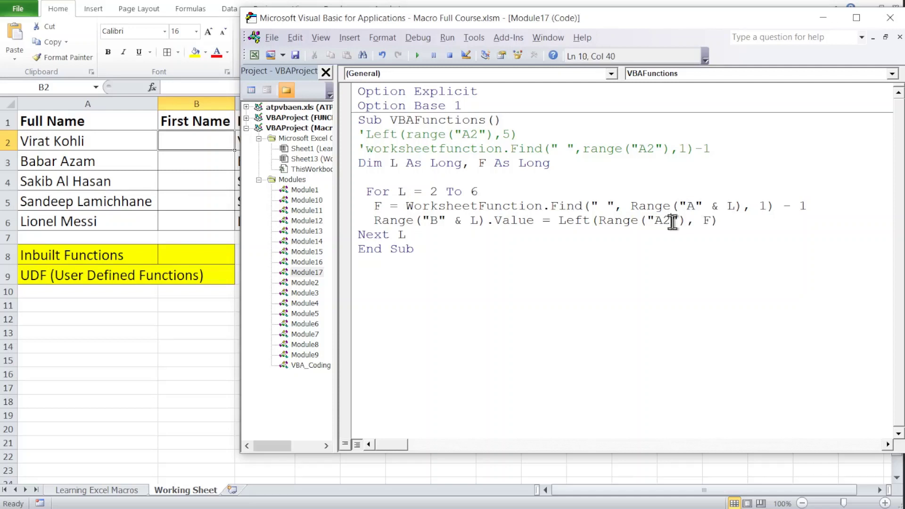
# Change the Left line to Range("A" & L) and remove the indent and blank line before For
pyautogui.press('BackSpace')
pyautogui.write('& ')
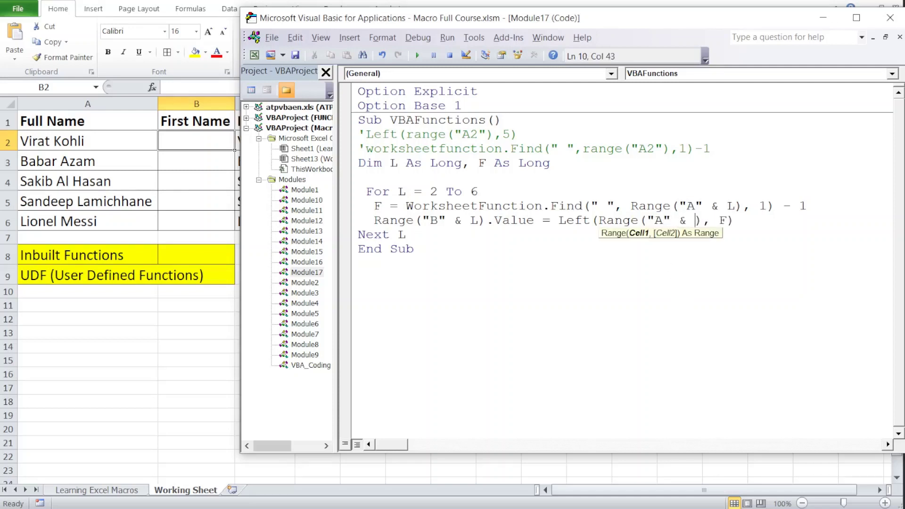
pyautogui.write('L')
pyautogui.click(366, 191)
pyautogui.press('BackSpace')
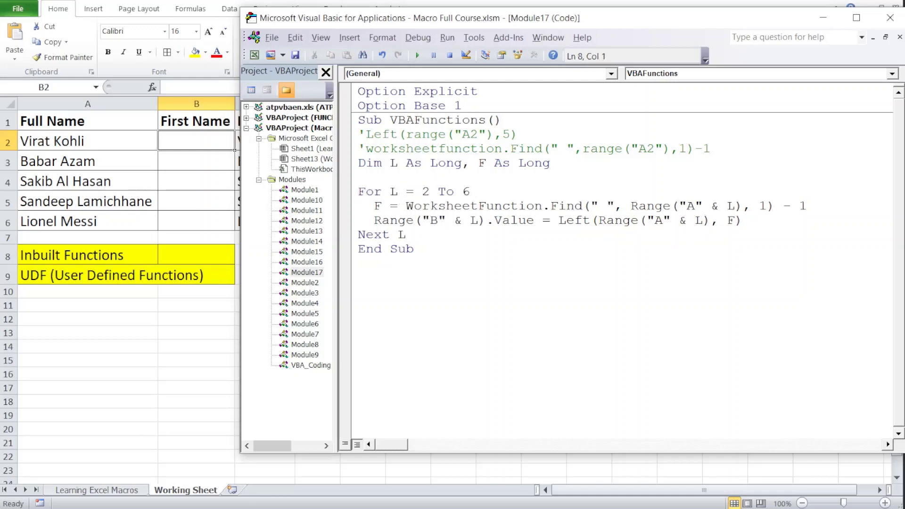
pyautogui.press('BackSpace')
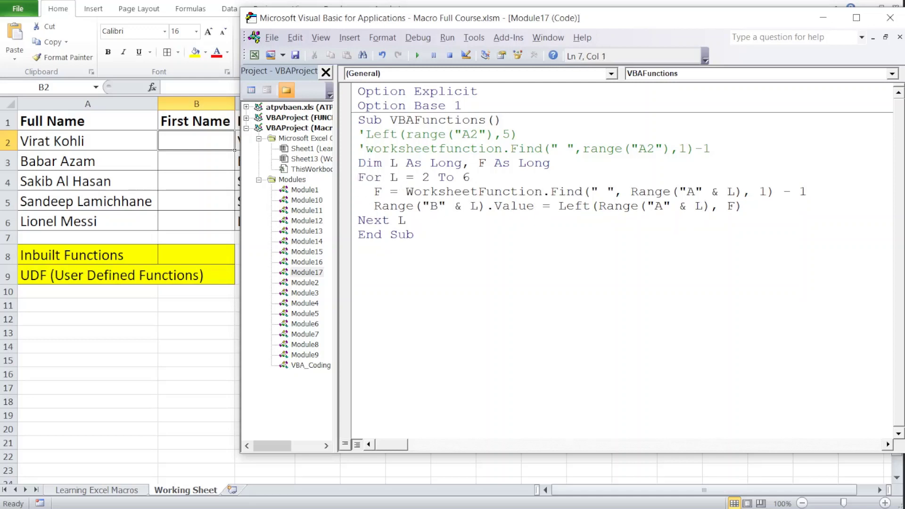
# Step through VBAFunctions with F8, filling B2–B5 with Virat, Babar, Sakib and Sandeep
pyautogui.click(358, 220)
pyautogui.press('Up')
pyautogui.press('Up')
pyautogui.press('F8')
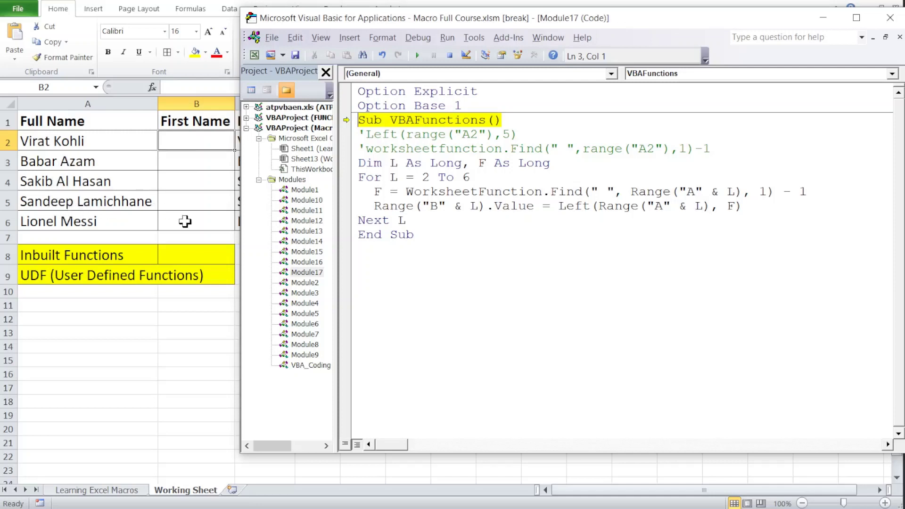
pyautogui.press('F8')
pyautogui.press('F8')
pyautogui.press('F8')
pyautogui.press('F8')
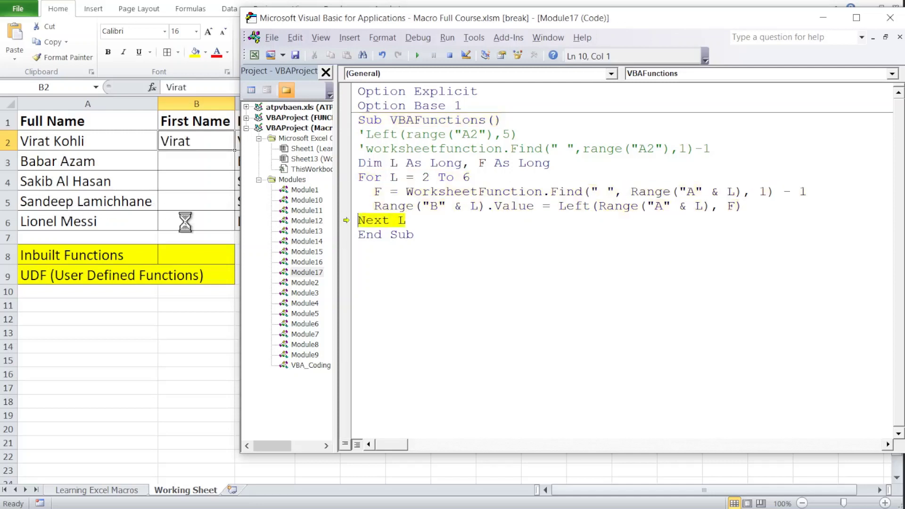
pyautogui.press('F8')
pyautogui.press('F8')
pyautogui.press('F8')
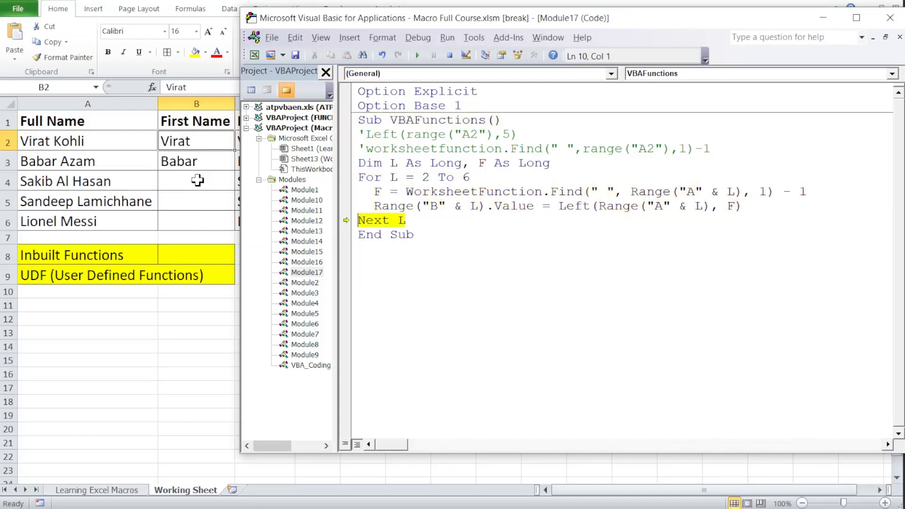
pyautogui.press('F8')
pyautogui.press('F8')
pyautogui.press('F8')
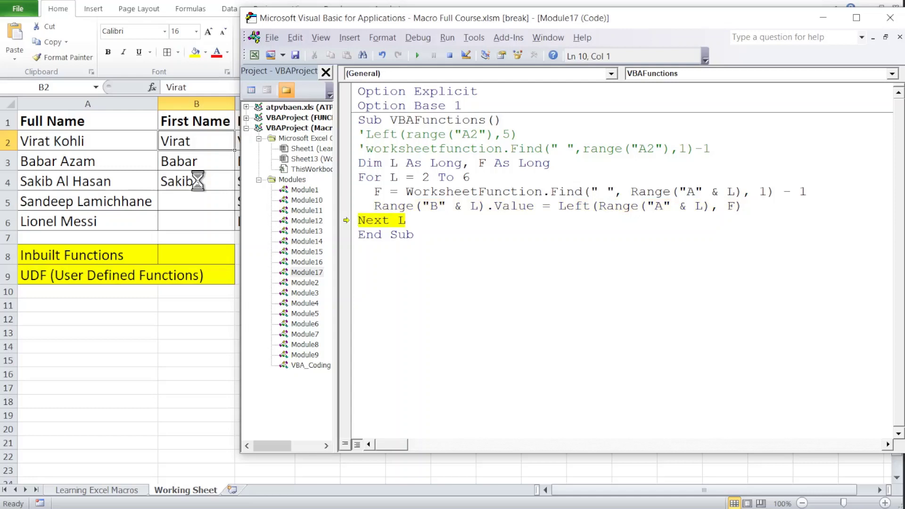
pyautogui.press('F8')
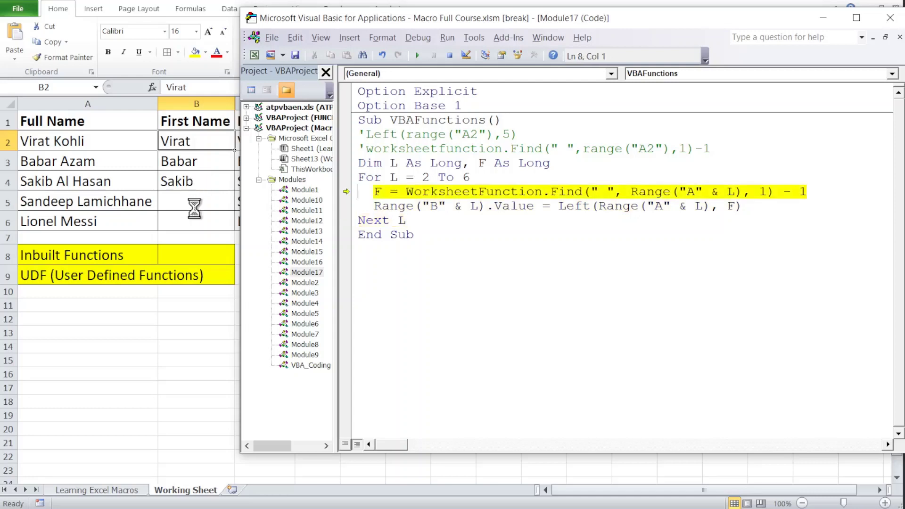
pyautogui.press('F8')
pyautogui.press('F8')
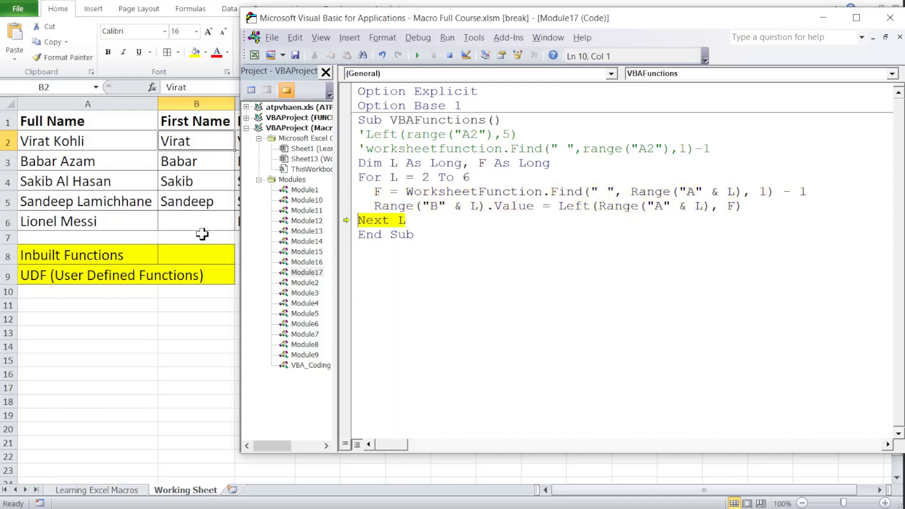
pyautogui.press('F8')
pyautogui.press('F8')
pyautogui.press('F8')
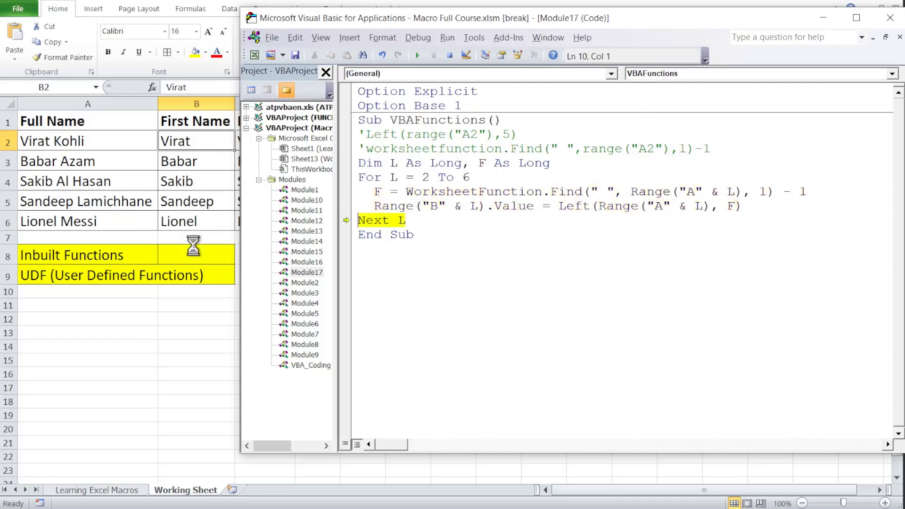